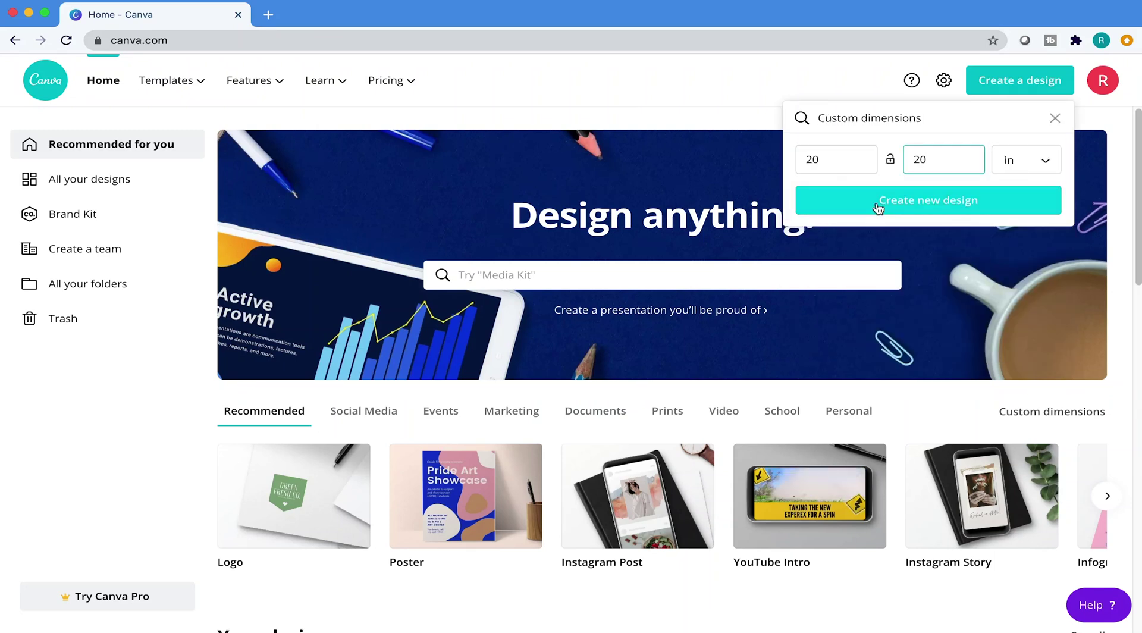
Create a 20×20 in design and add the sketch pig from an elements search for 'pig'.
left_click(878, 207)
left_click(27, 274)
left_click(260, 121)
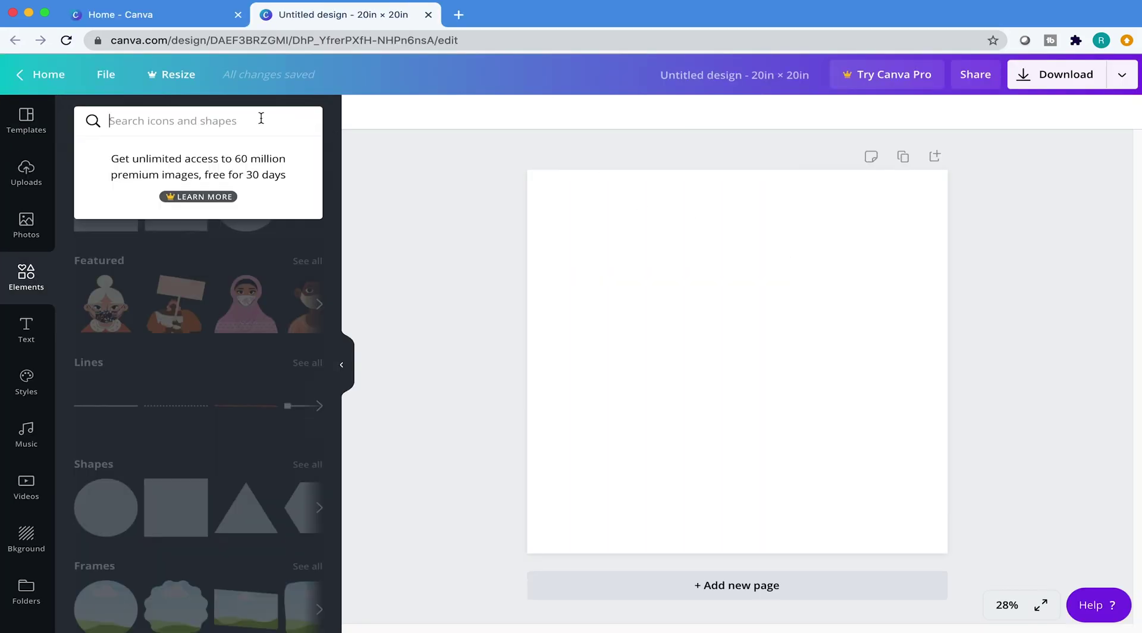
type("pig")
key("Return")
left_click(113, 343)
left_click(740, 155)
Add a PORTER'S heading set in the Hammersmith One font.
left_click(26, 330)
left_click(169, 189)
type("PORTER'S")
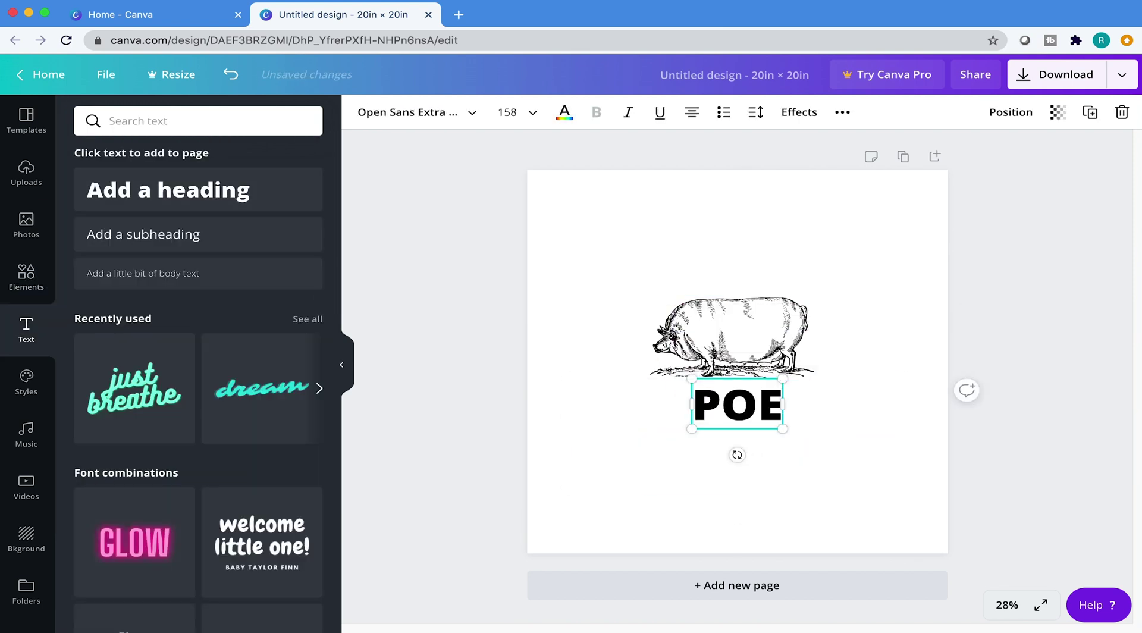
left_click(408, 113)
type("hammersmith")
left_click(128, 183)
left_click(732, 337)
Enlarge the pig, then move it and PORTER'S up together.
left_click_drag(808, 296, 828, 288)
left_click(738, 420, "shift")
left_click_drag(738, 334, 738, 319)
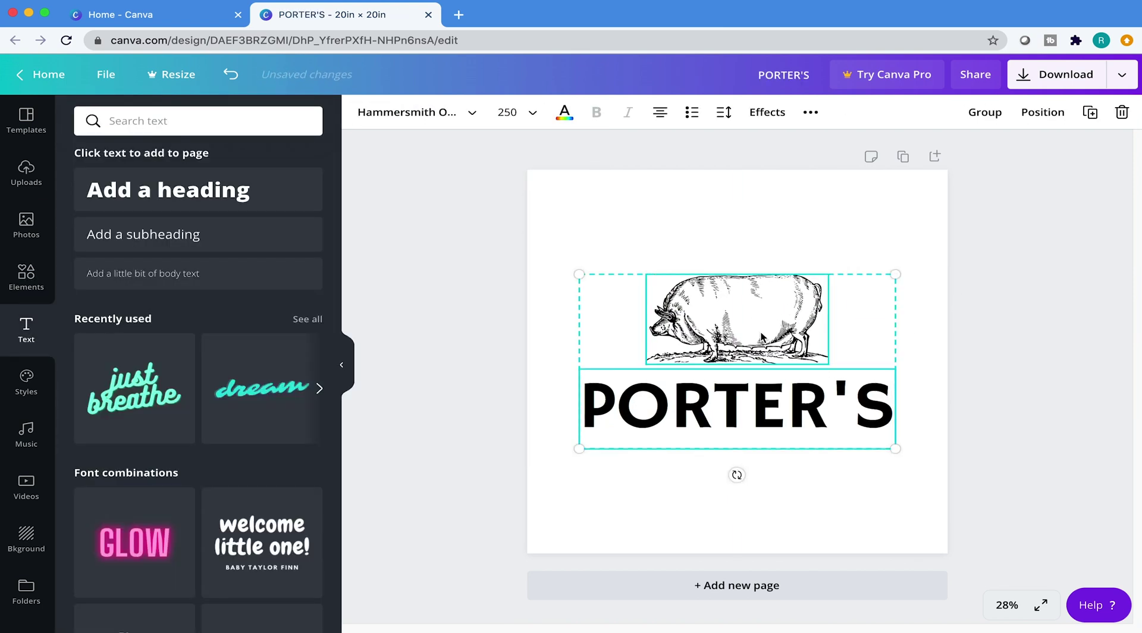
Place an EST. label left of the pig and a duplicated 1945 label on its right.
left_click(143, 233)
type("EST.")
left_click_drag(702, 229, 873, 319)
key("ctrl+d")
type("1945")
left_click(602, 319, "shift")
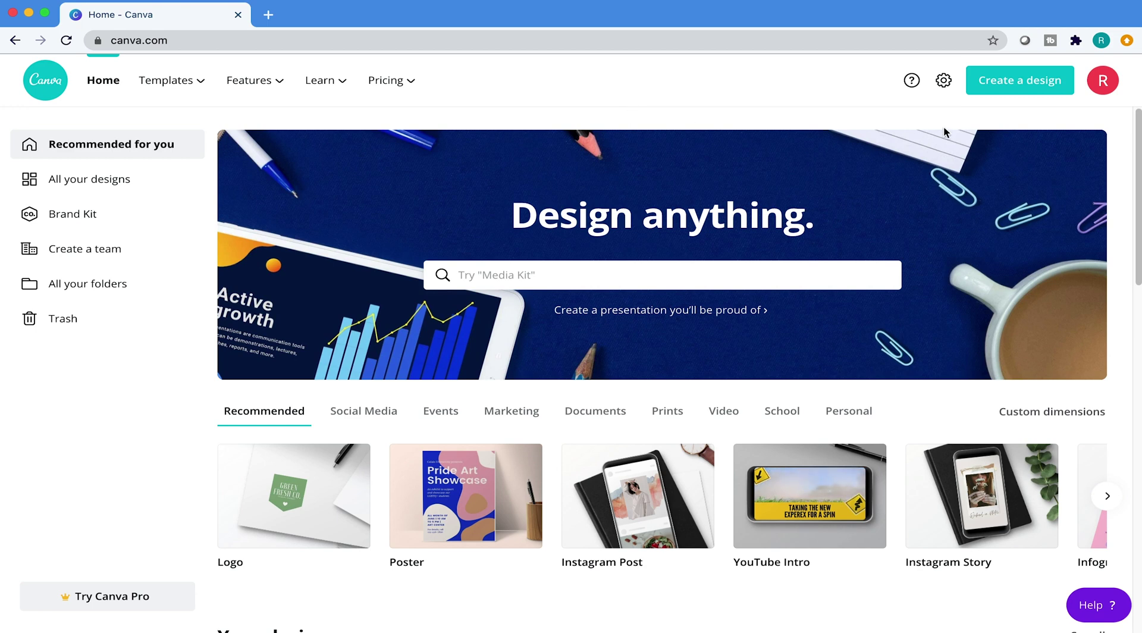
Open the Create a design dropdown to reach the new-design options.
left_click(1019, 88)
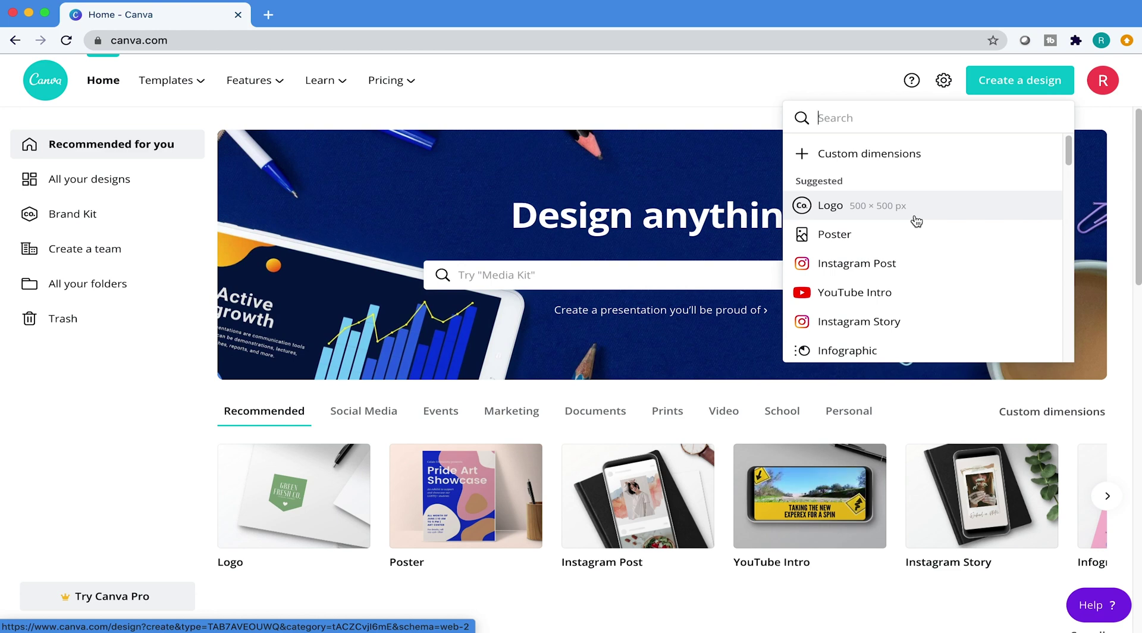
Enter custom dimensions of 20 × 20, switching the unit from pixels to inches.
left_click(893, 163)
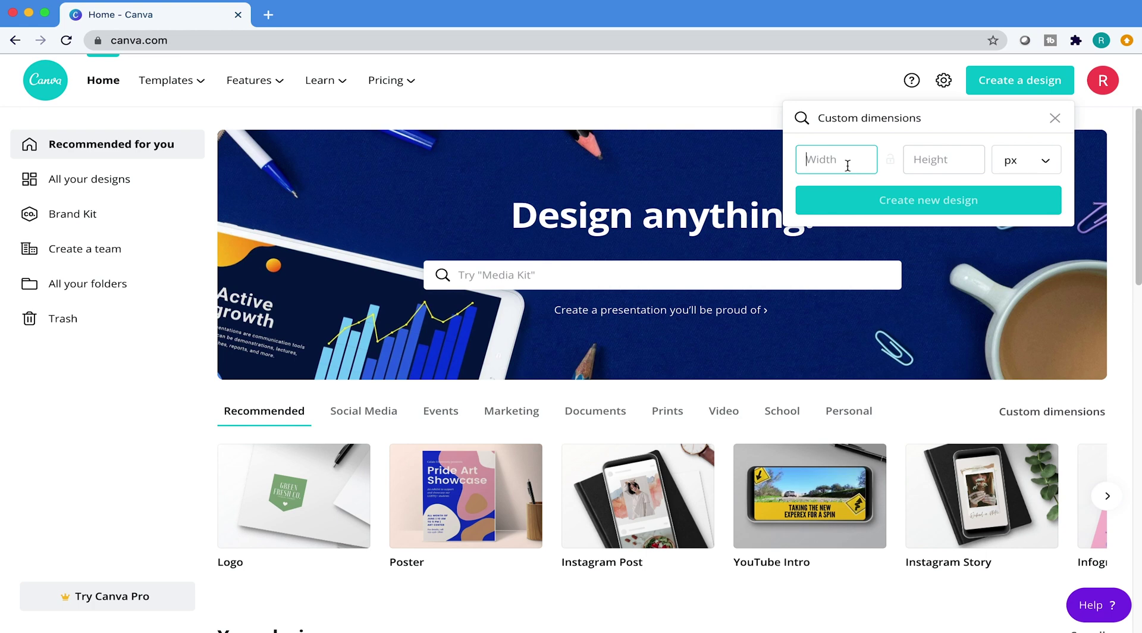
type("20")
key("BackSpace")
key("BackSpace")
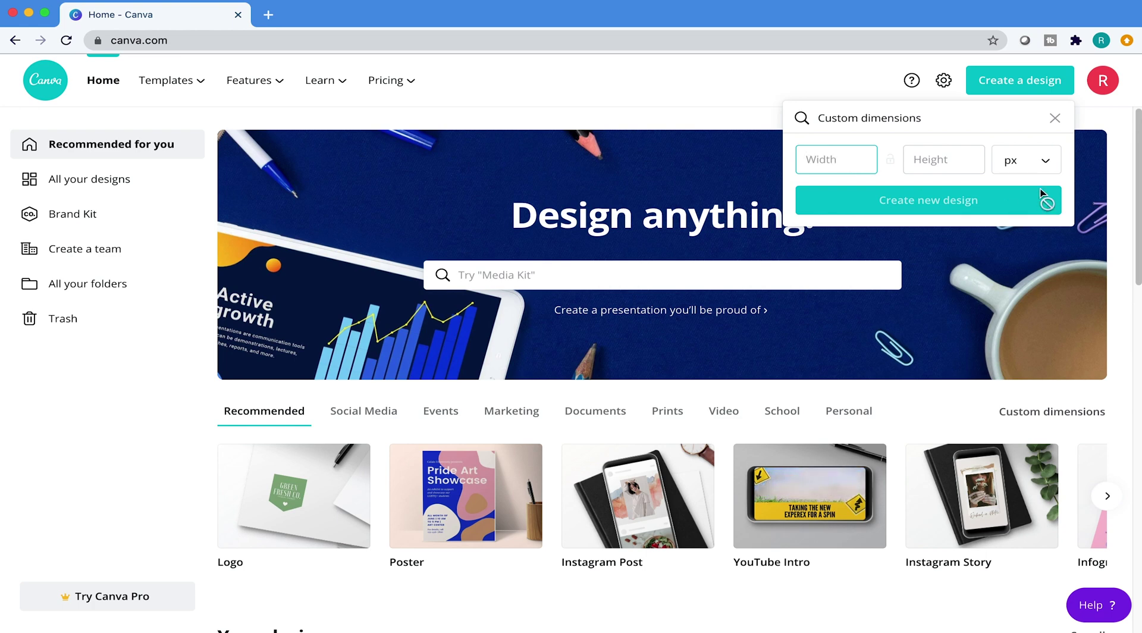
left_click(1043, 164)
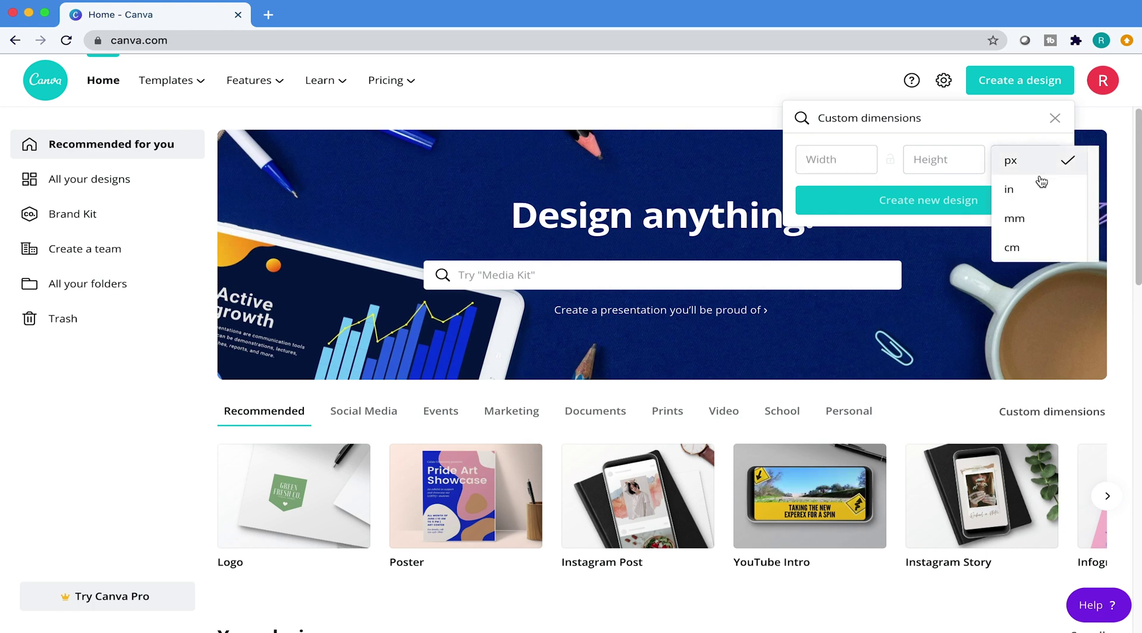
left_click(1034, 203)
left_click(860, 158)
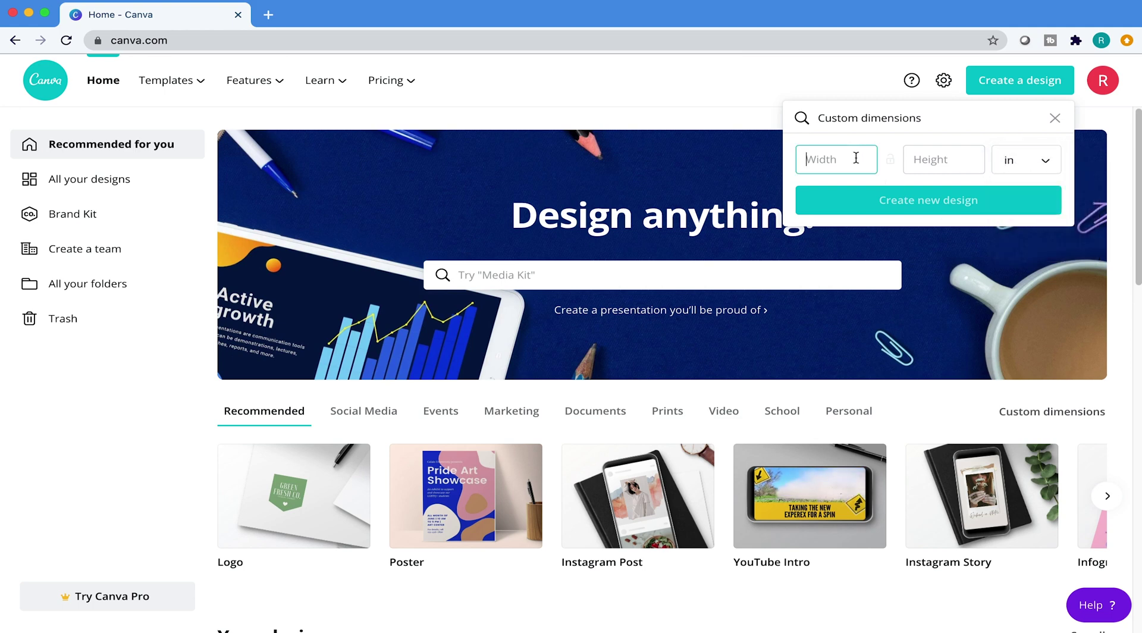
type("20")
key("Tab")
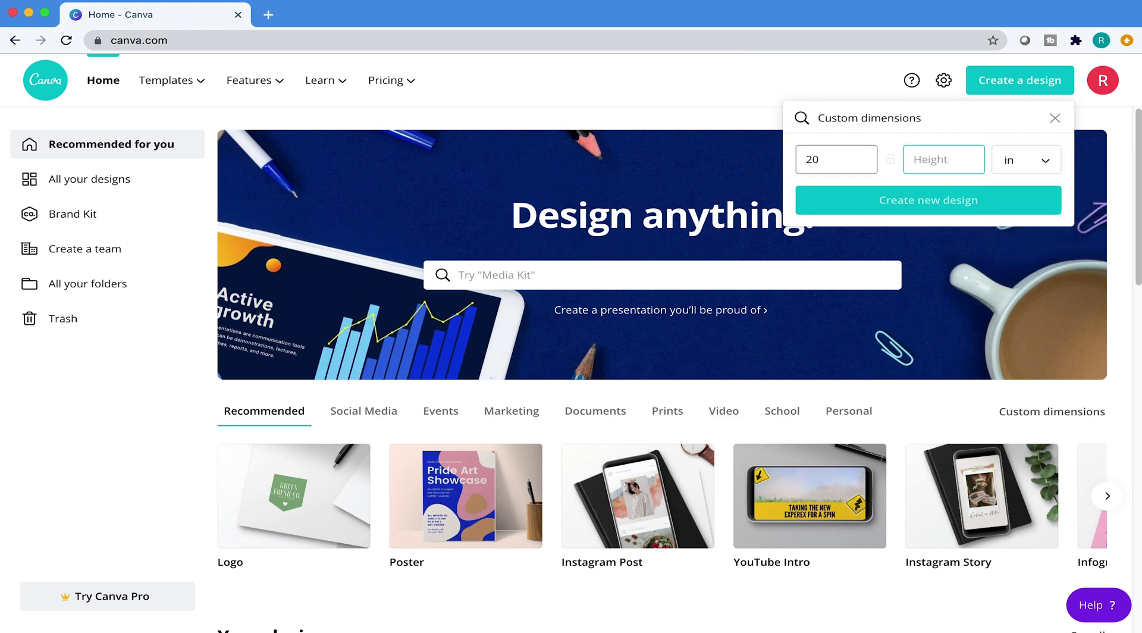
type("20")
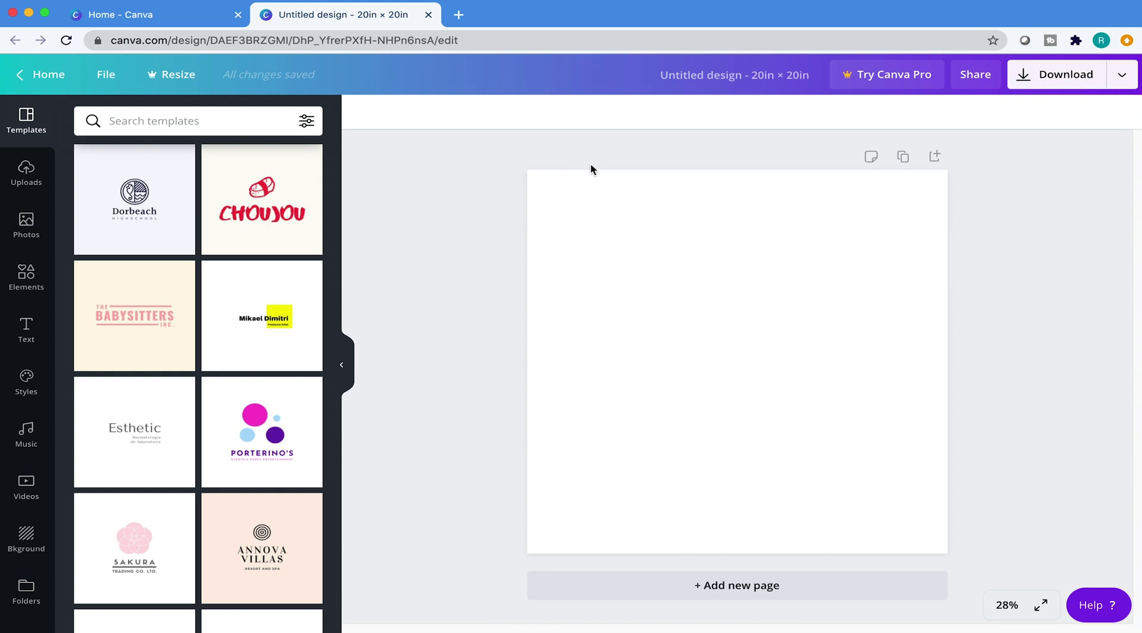
Open the Elements library and browse its contents.
left_click(17, 276)
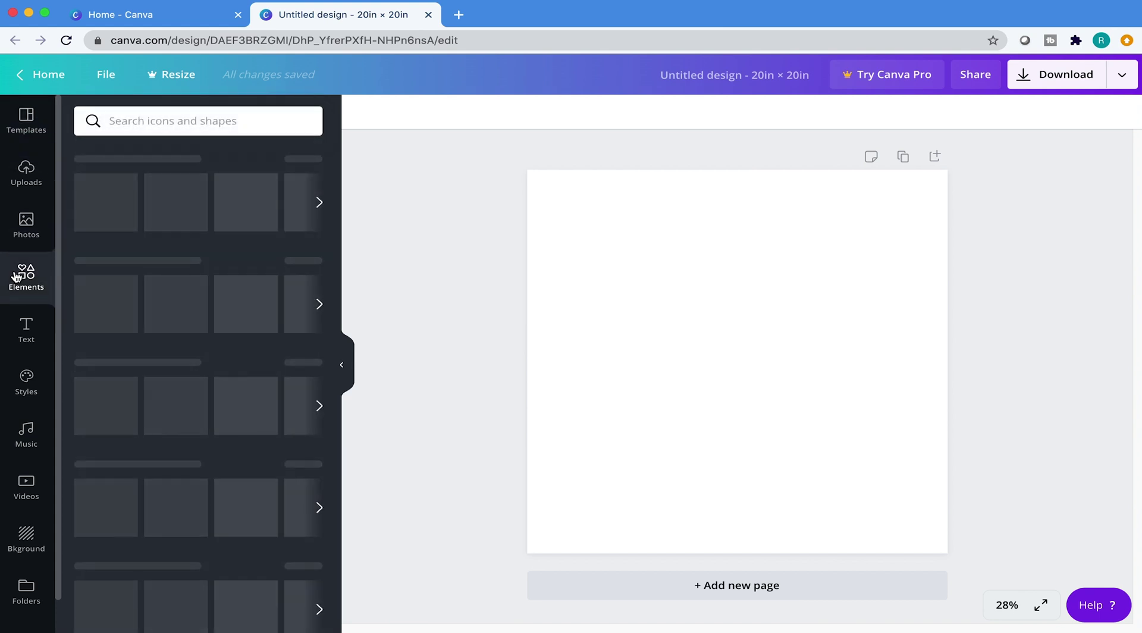
scroll(266, 370, "down", 10)
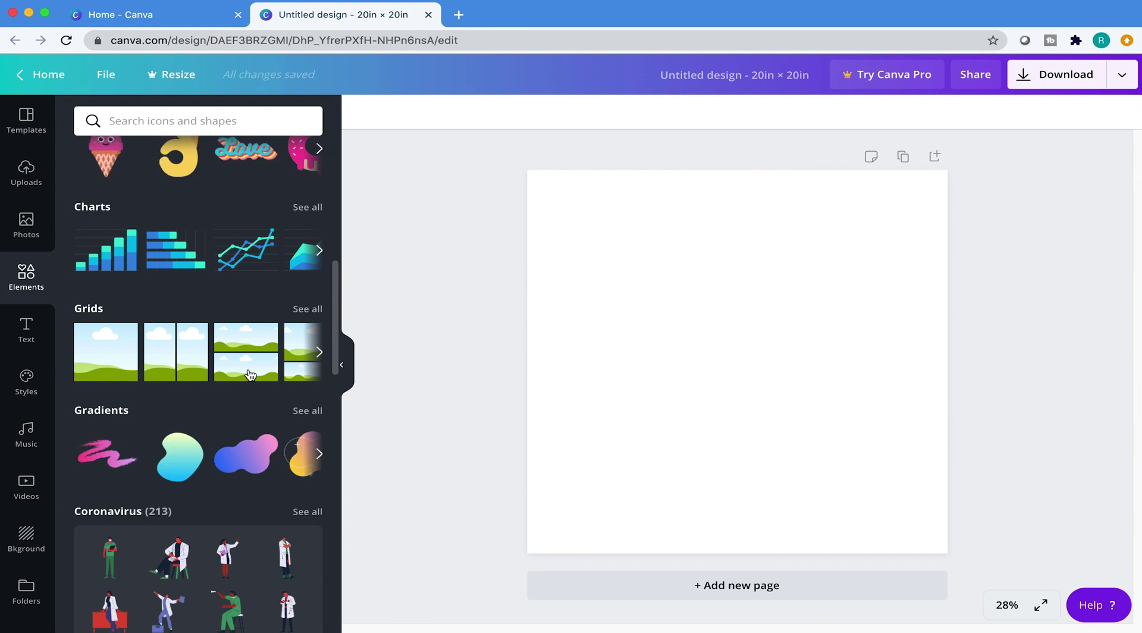
scroll(267, 495, "down", 2)
scroll(266, 495, "down", 15)
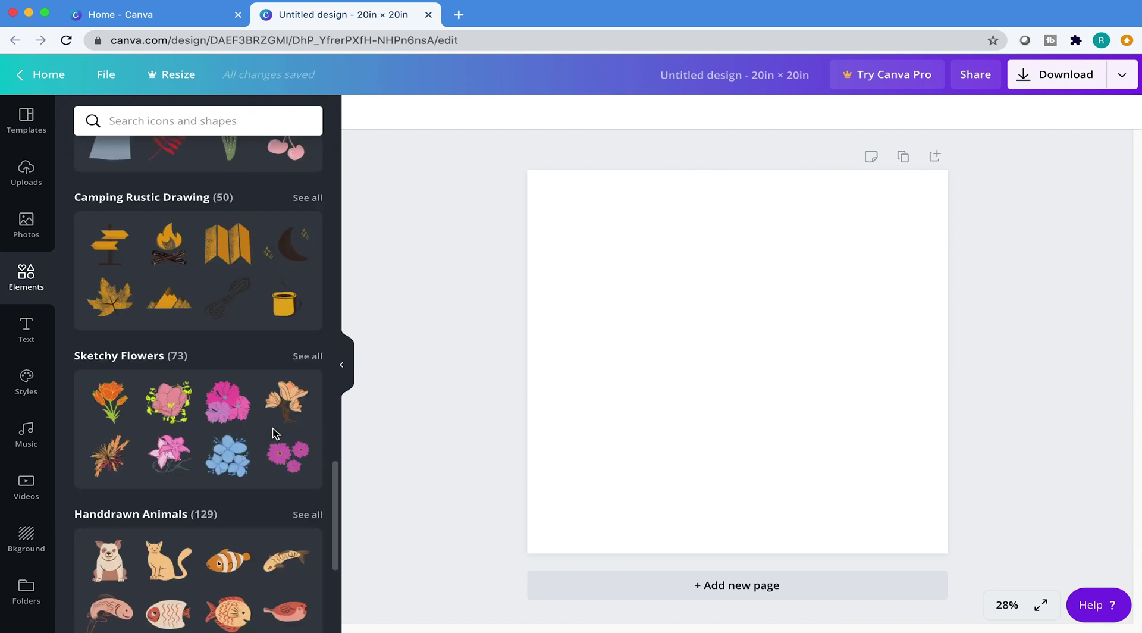
scroll(274, 433, "up", 20)
Search elements for 'pig' and add the sketch pig illustration to the page.
mouse_move(199, 323)
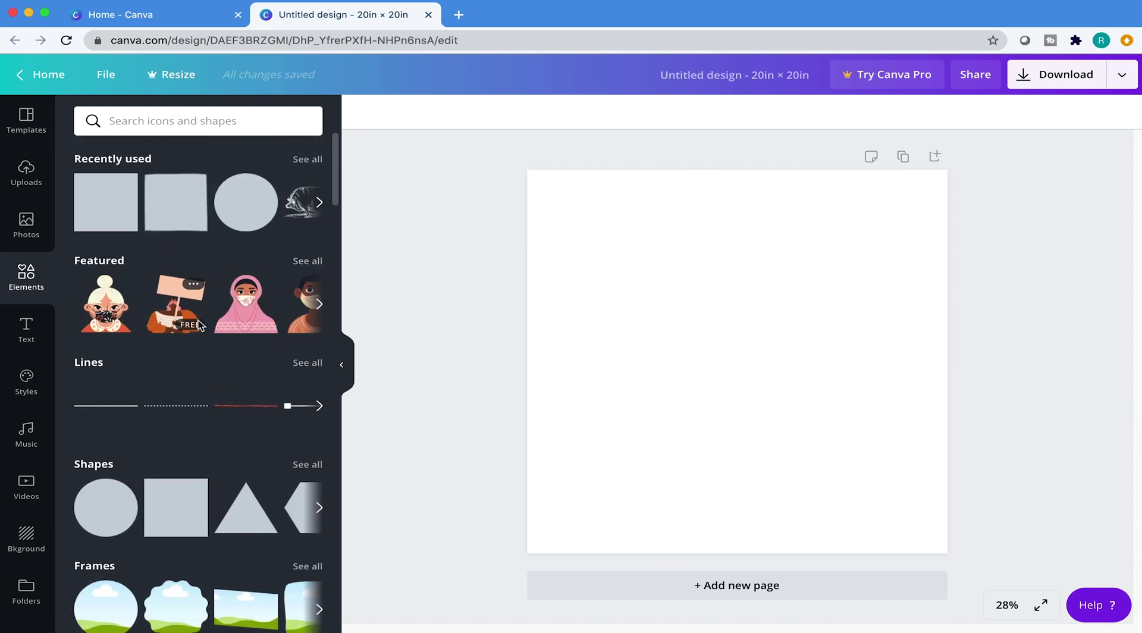
left_click(261, 118)
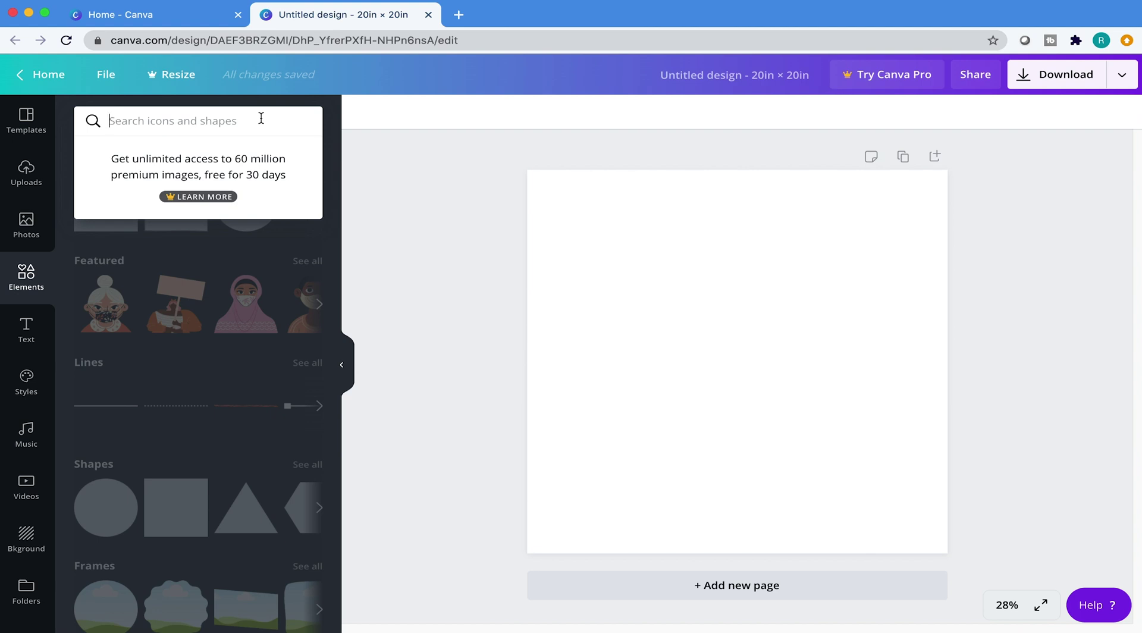
type("pig")
key("Return")
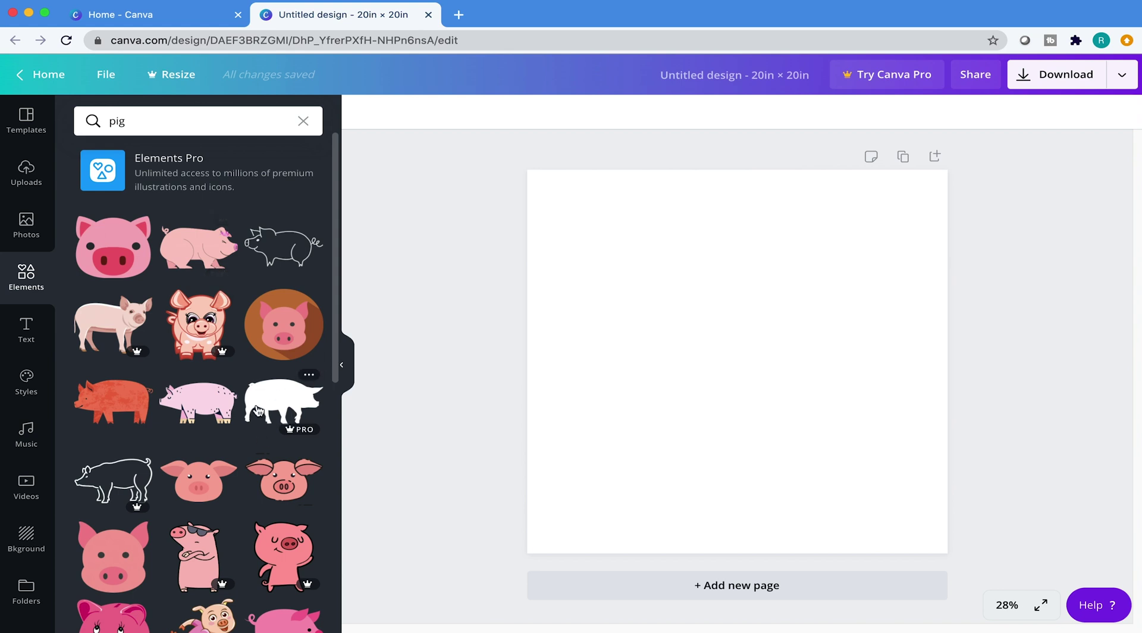
scroll(257, 411, "down", 3)
scroll(258, 410, "down", 2)
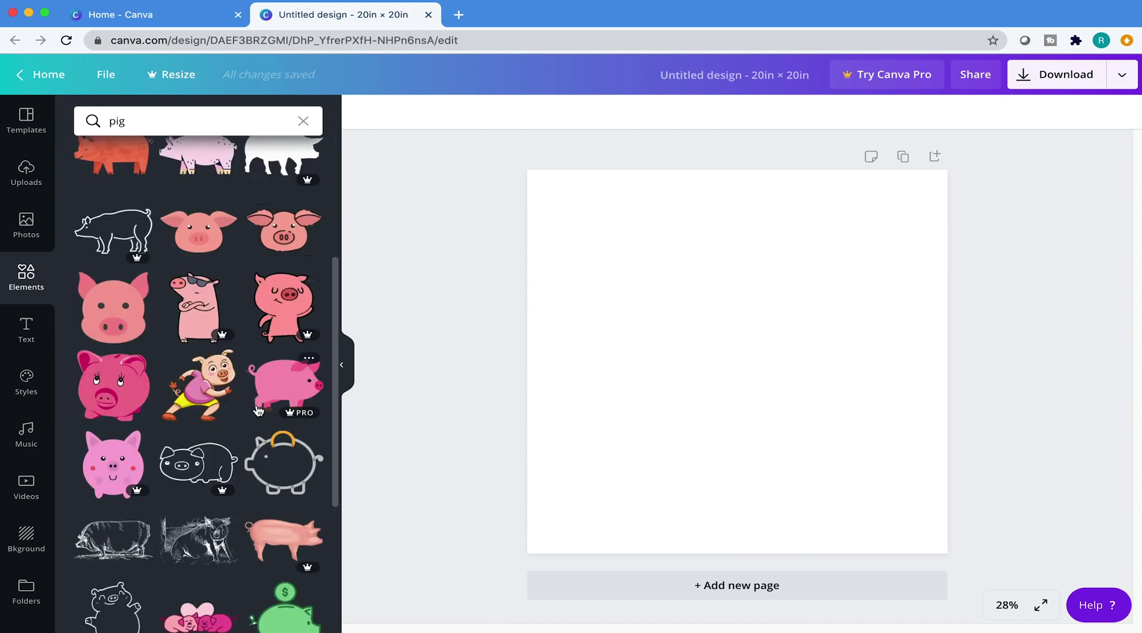
scroll(257, 411, "down", 2)
scroll(259, 411, "down", 7)
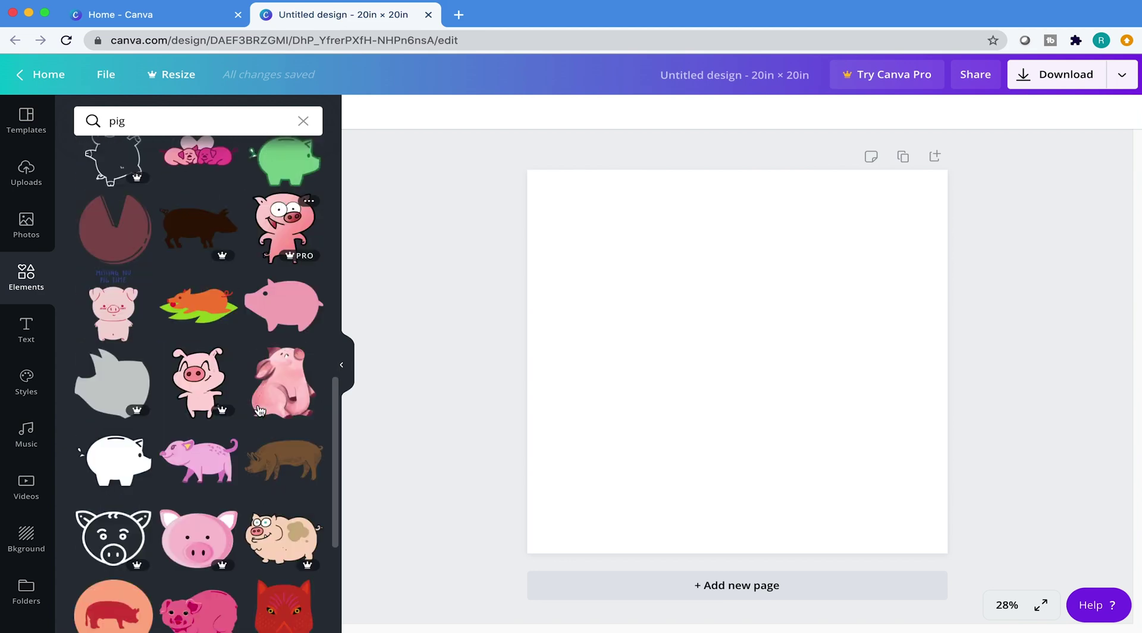
scroll(258, 410, "up", 6)
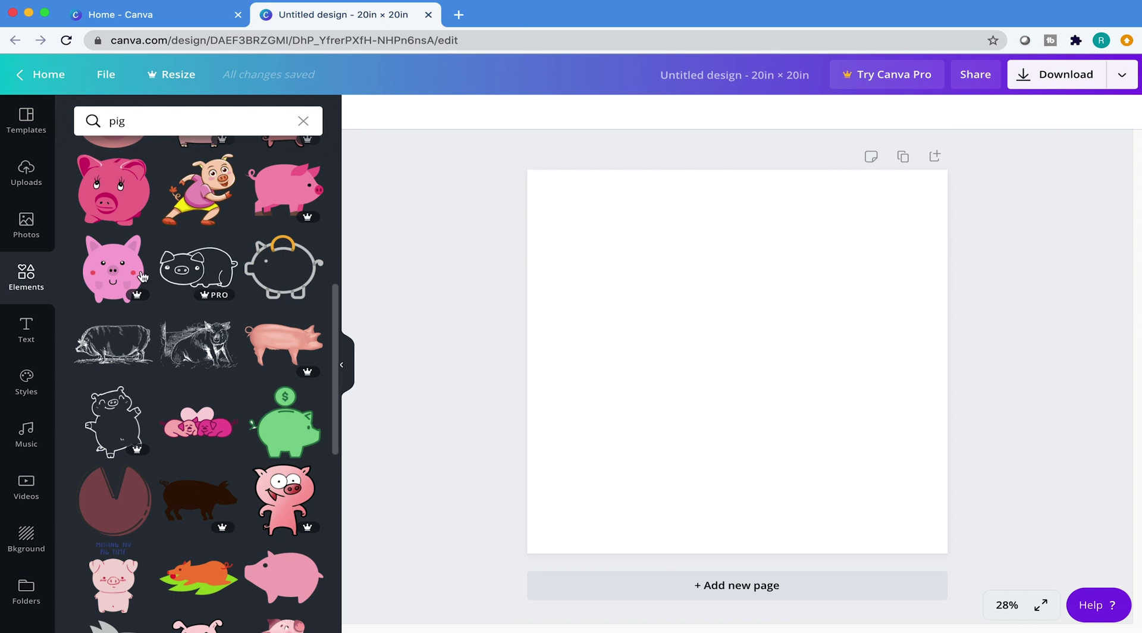
left_click(113, 342)
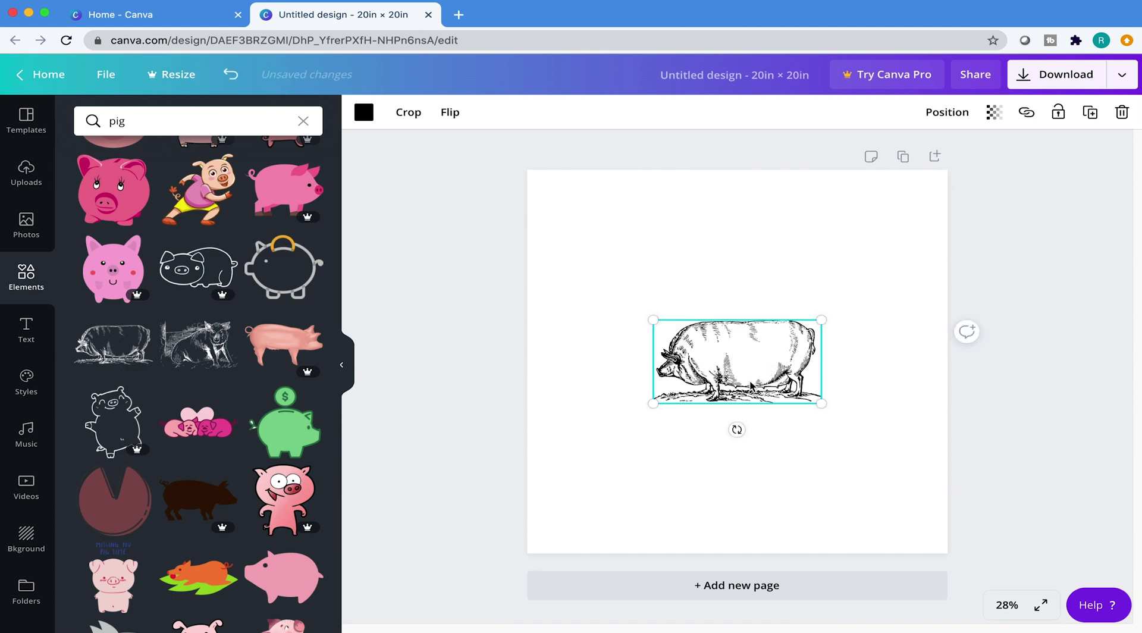
Move the pig up and resize it to about 9 by 4.9, just above page centre.
left_click_drag(754, 381, 754, 352)
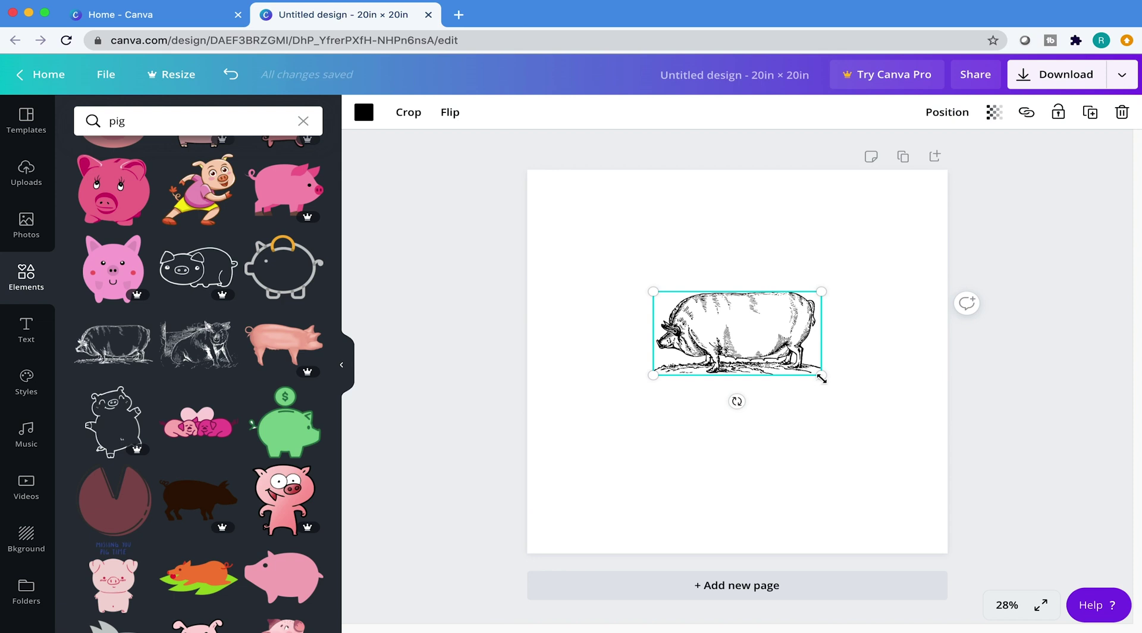
mouse_move(822, 376)
left_mouse_down()
mouse_move(900, 416)
mouse_move(782, 346)
mouse_move(775, 327)
left_mouse_up()
left_click(778, 279)
left_click(741, 152)
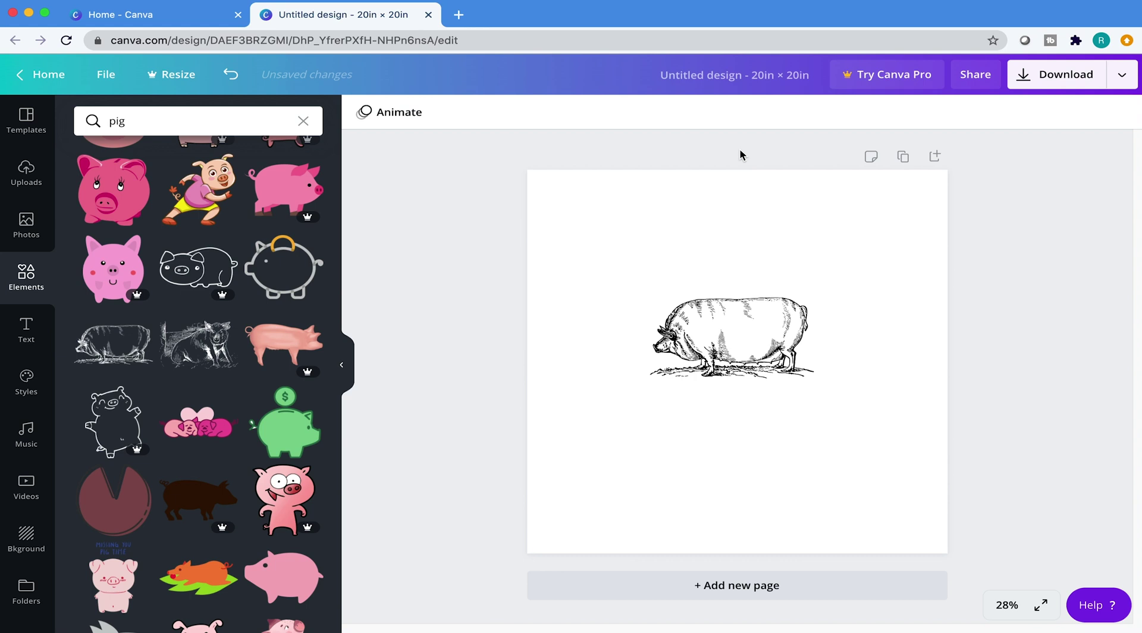
left_click(35, 325)
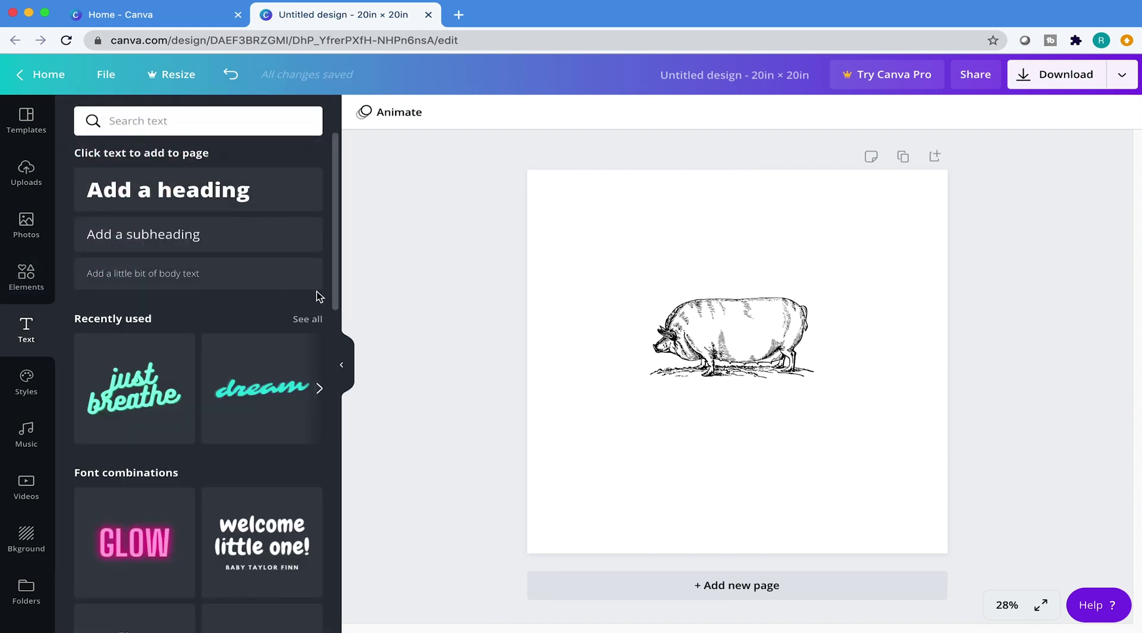
Add a heading below the pig and replace its placeholder text with PORTER'S.
left_click(209, 191)
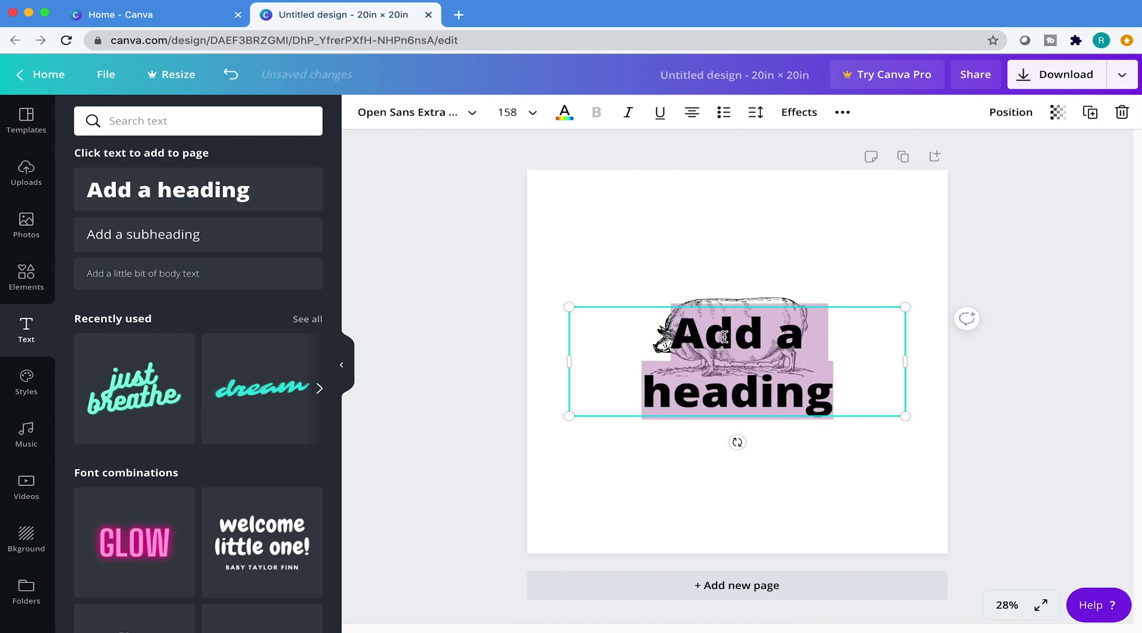
left_click_drag(618, 306, 613, 378)
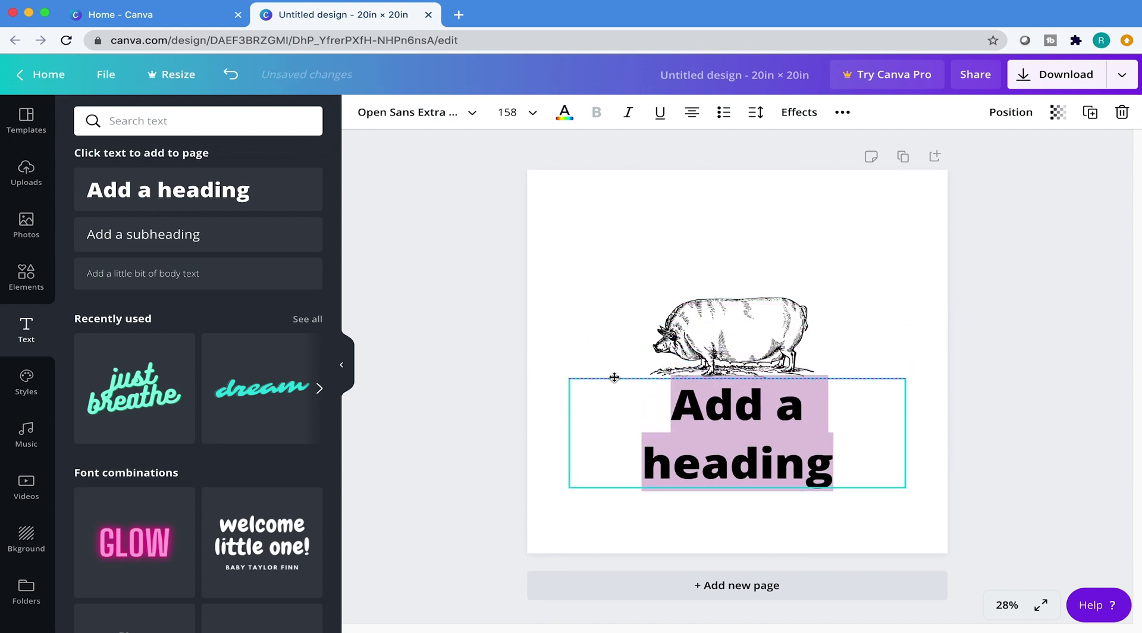
triple_click(779, 412)
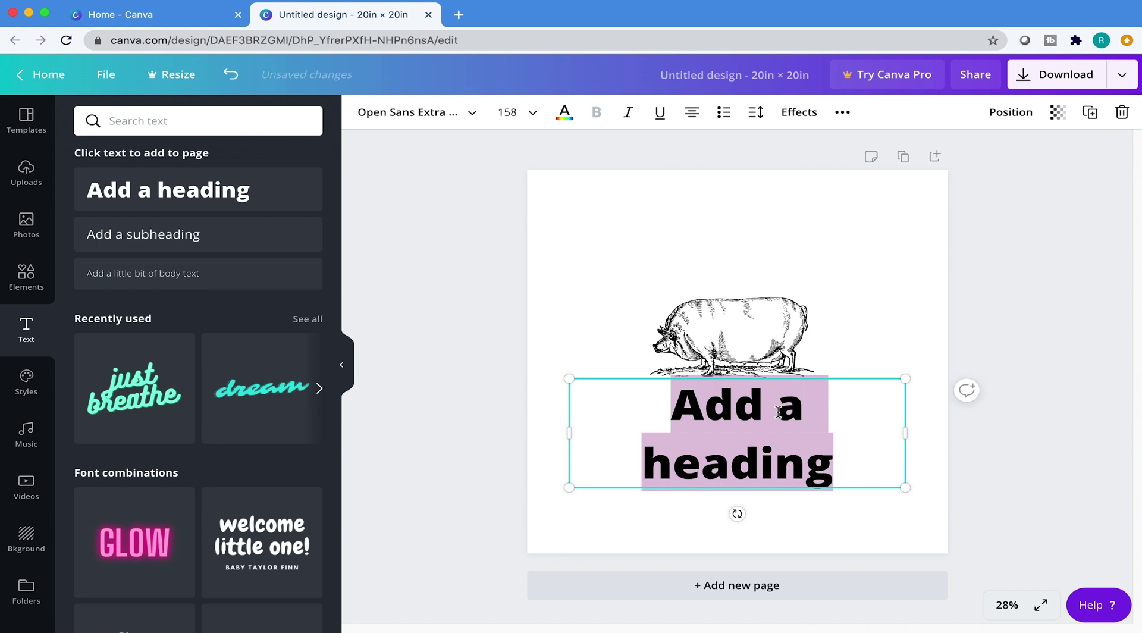
key("BackSpace")
type("POE")
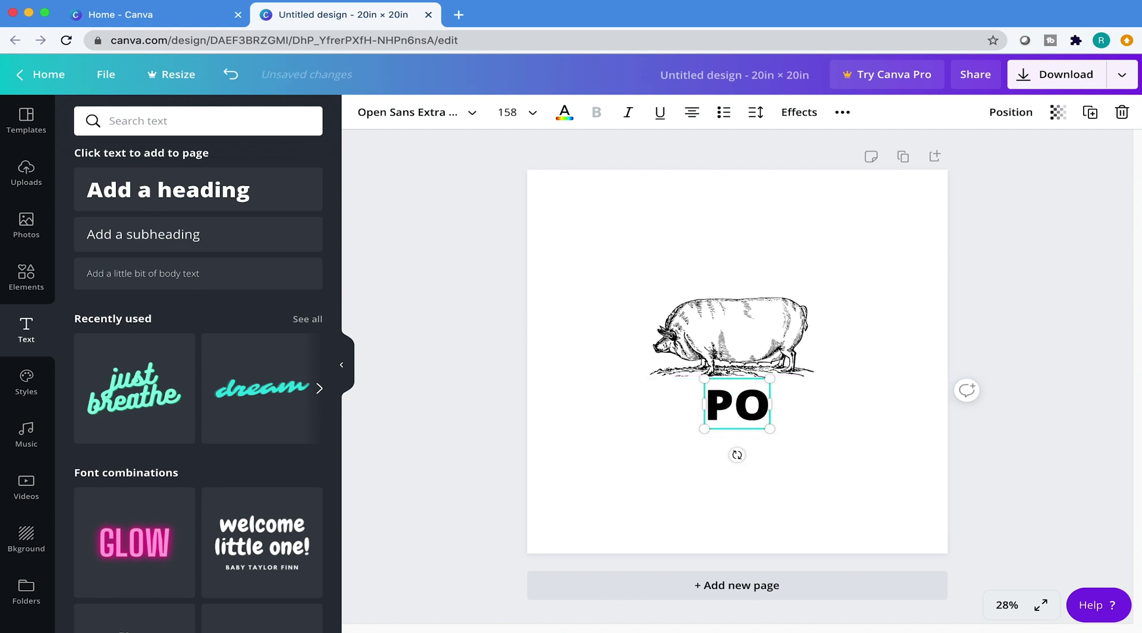
key("BackSpace")
key("BackSpace")
key("BackSpace")
type("PORT")
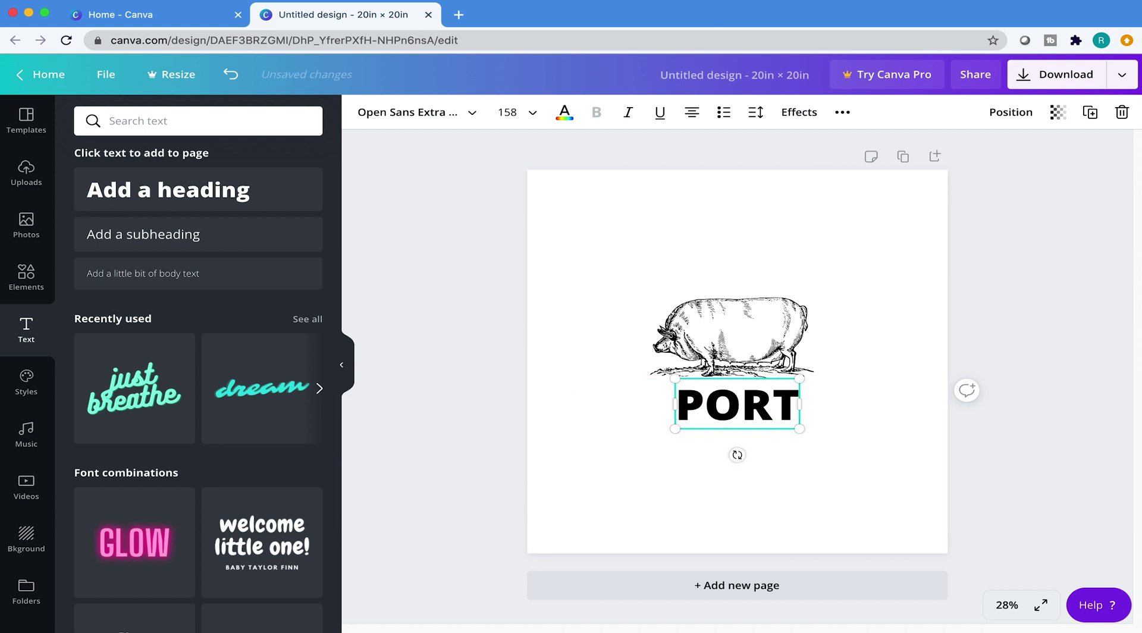
type("ER'S")
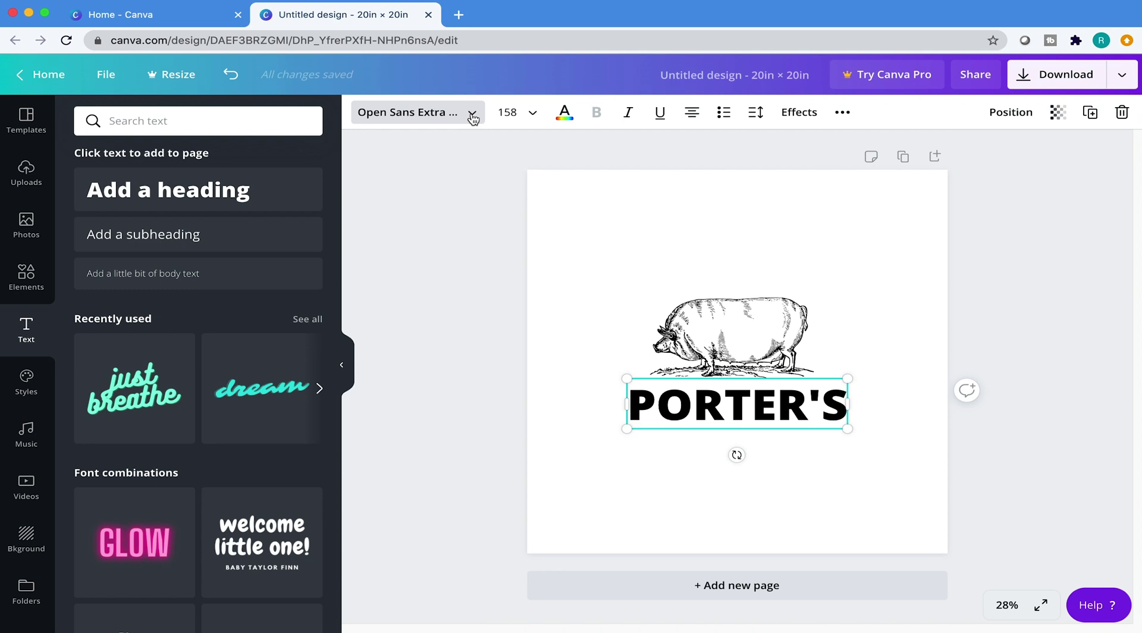
Search the fonts for 'hammer' and apply Hammersmith One to PORTER'S.
left_click(473, 115)
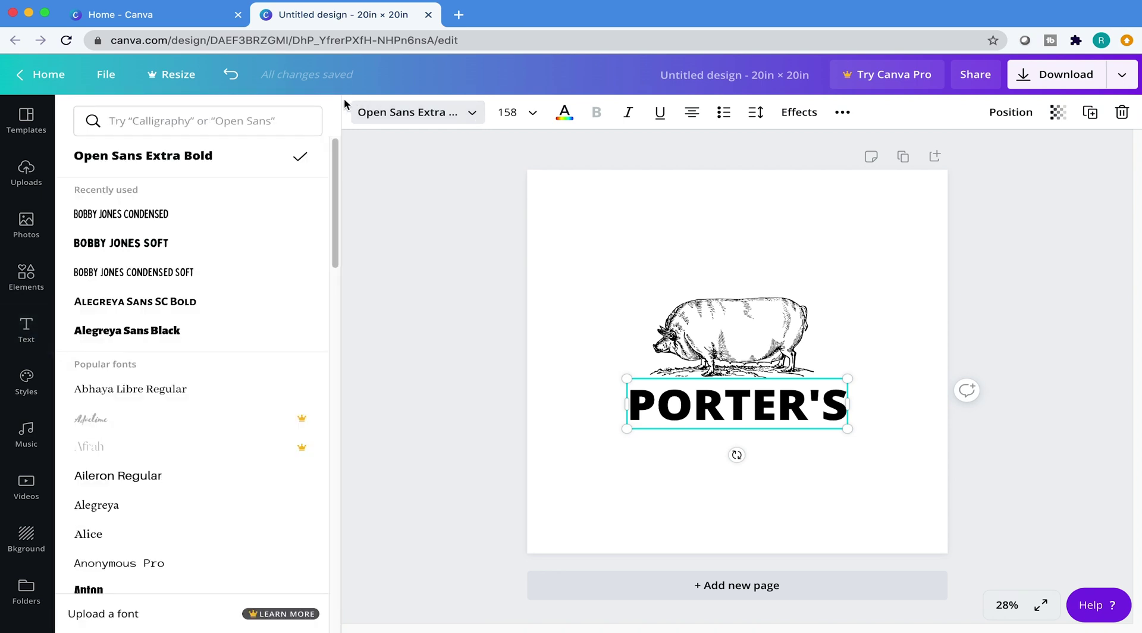
scroll(307, 306, "down", 15)
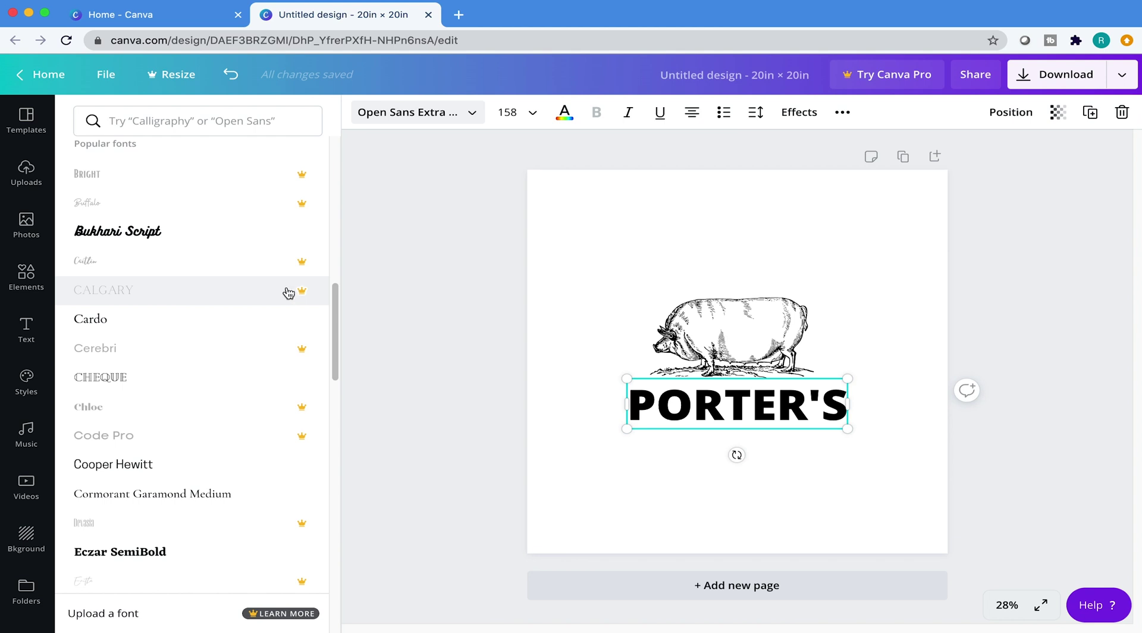
left_click_drag(332, 288, 237, 164)
left_click(233, 119)
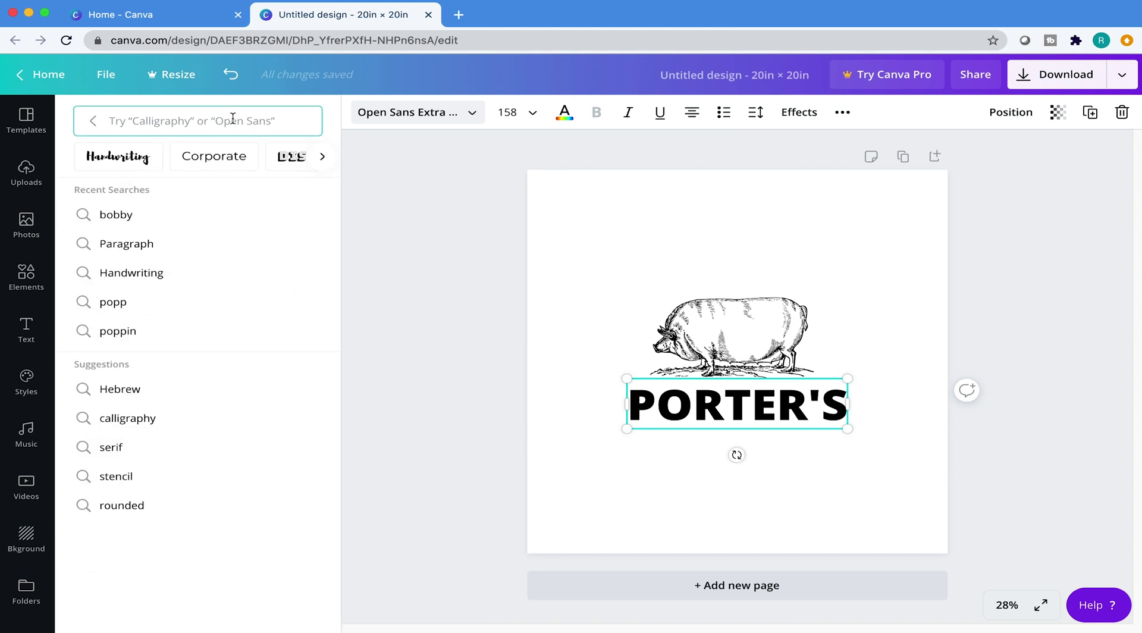
type("hammer")
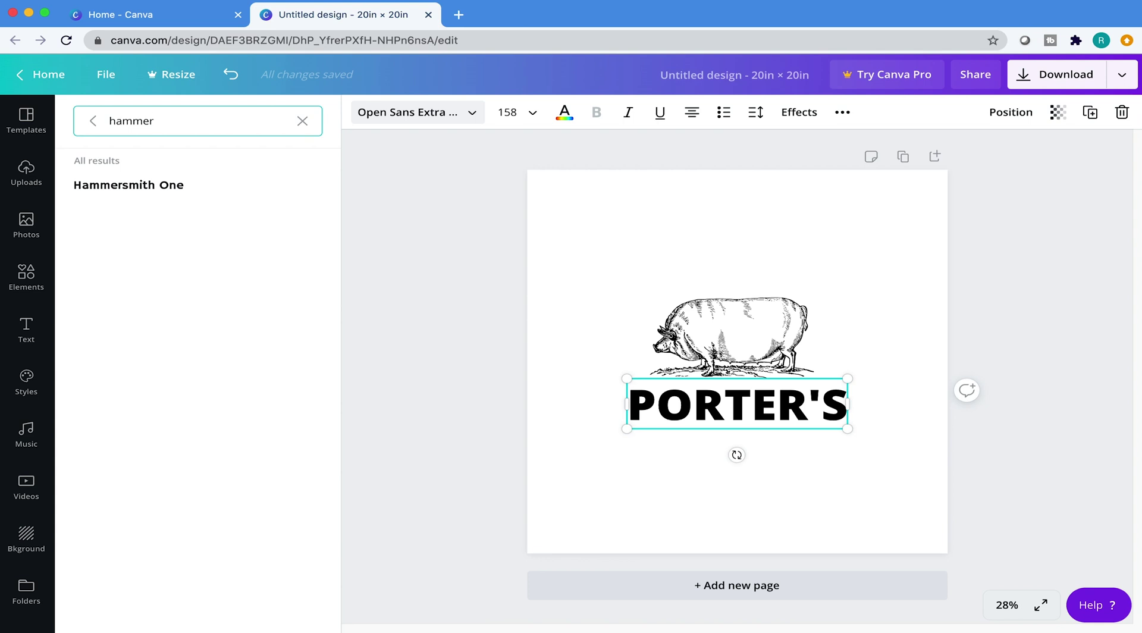
left_click(182, 197)
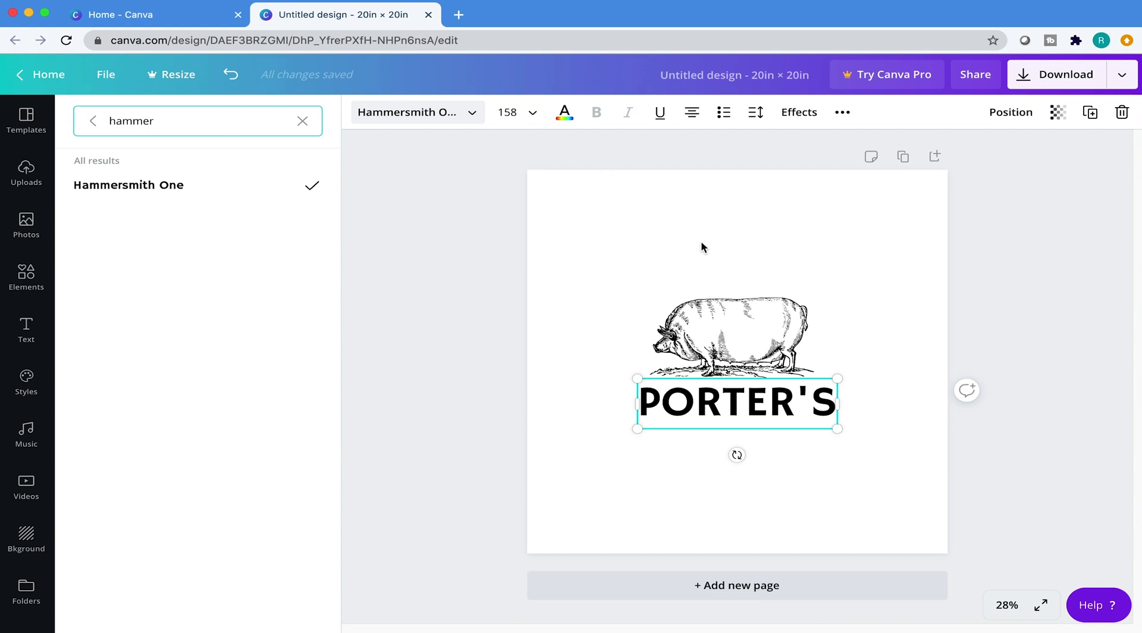
Set the PORTER'S font size to 250.
left_click(513, 112)
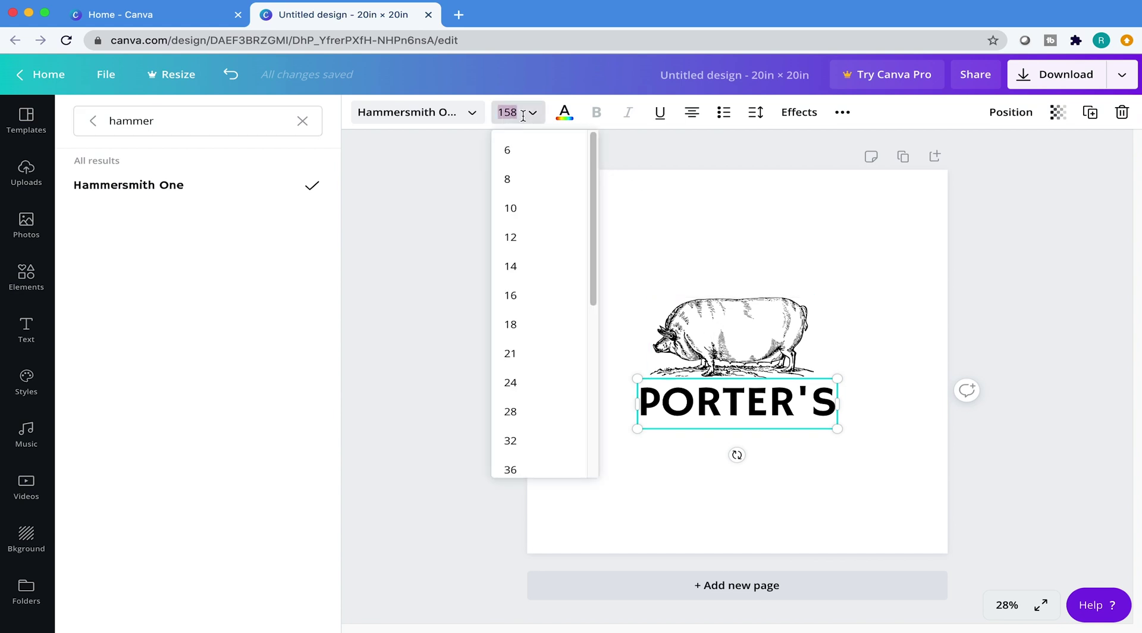
type("250")
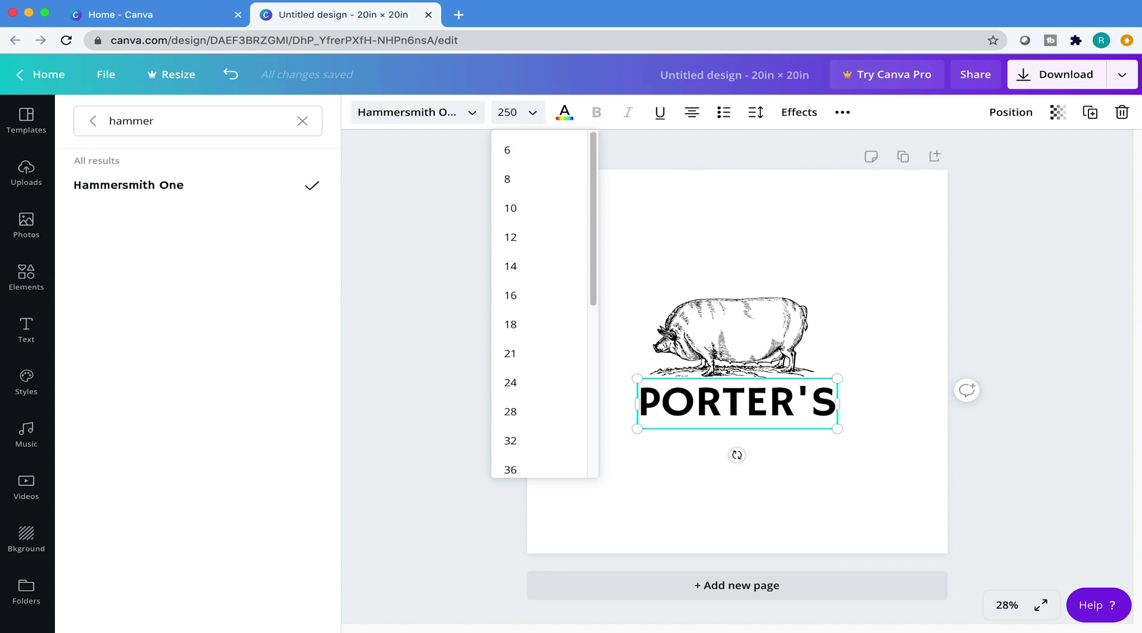
key("Return")
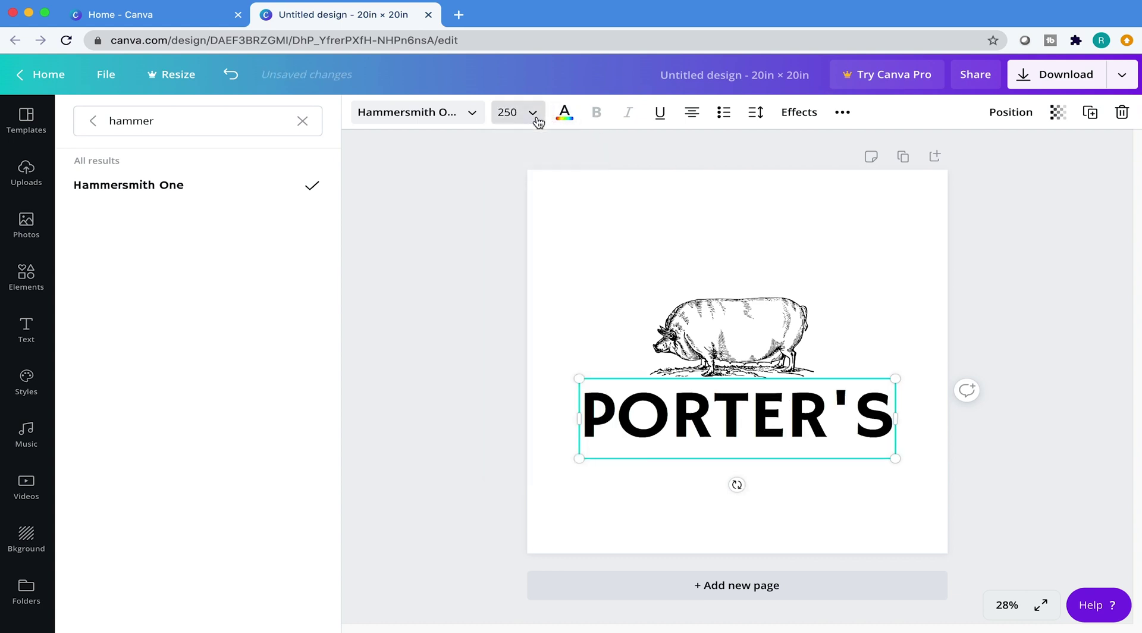
left_click(516, 124)
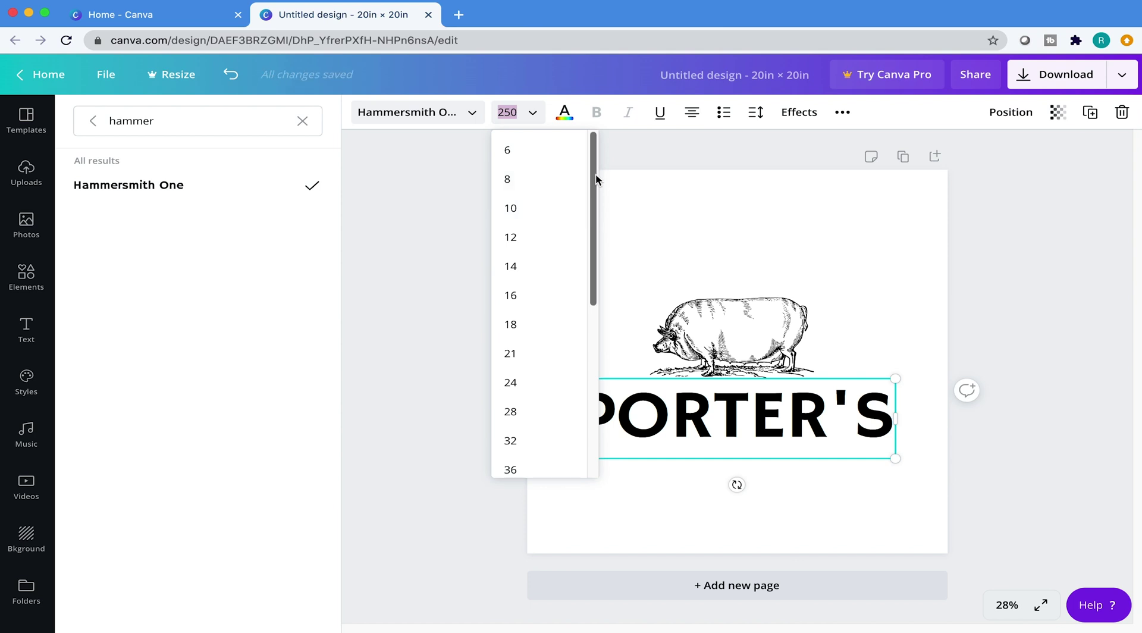
left_click_drag(594, 173, 589, 249)
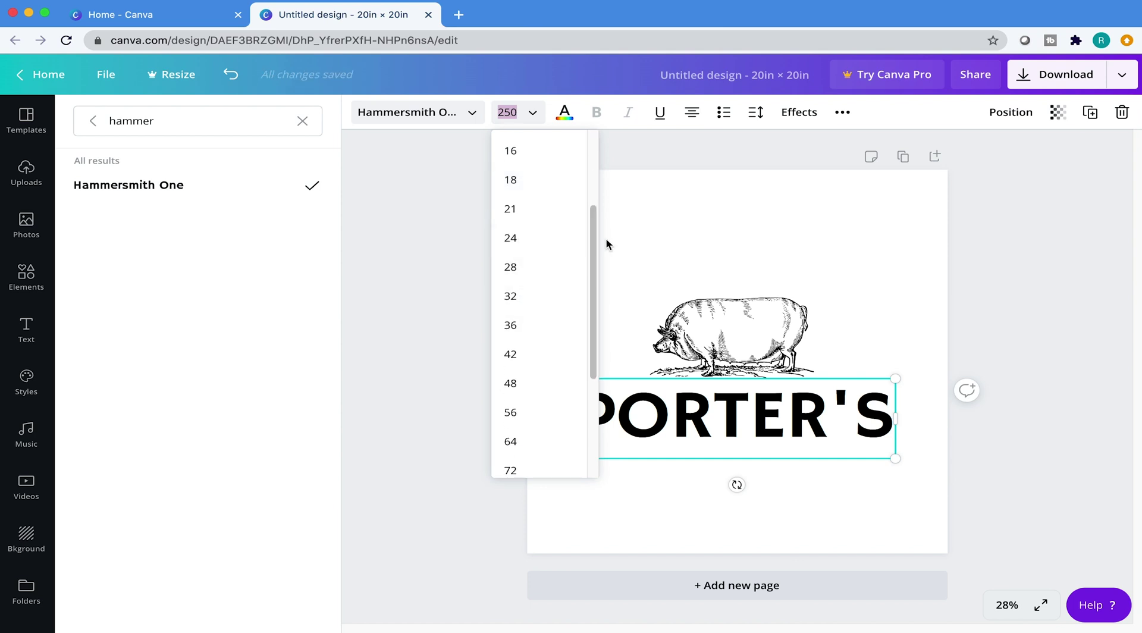
left_click_drag(594, 245, 591, 169)
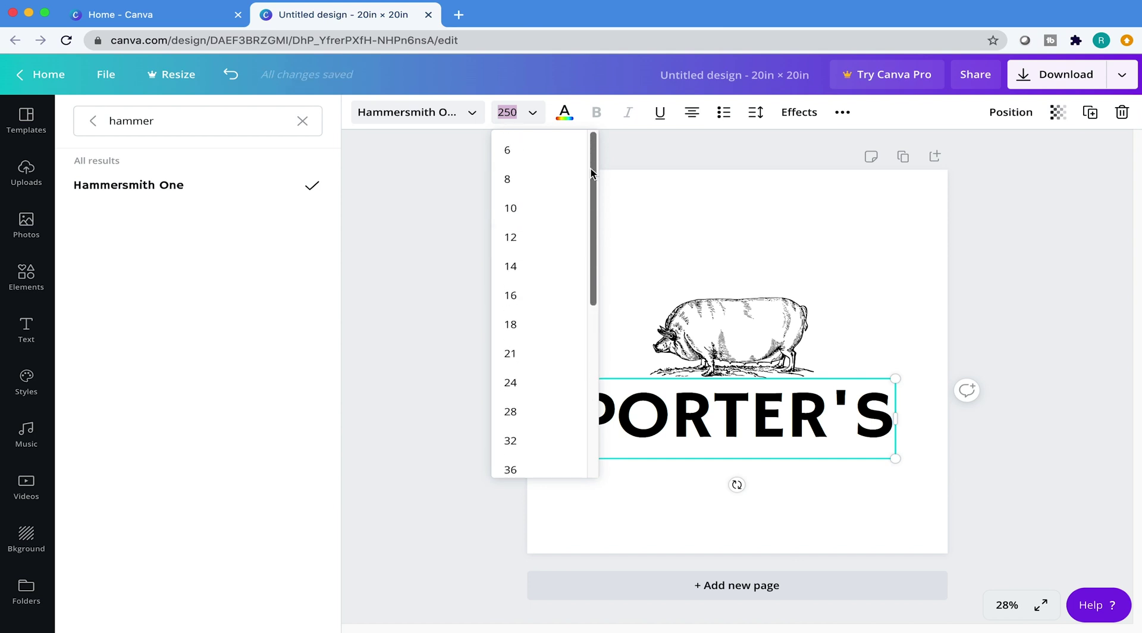
left_click(438, 169)
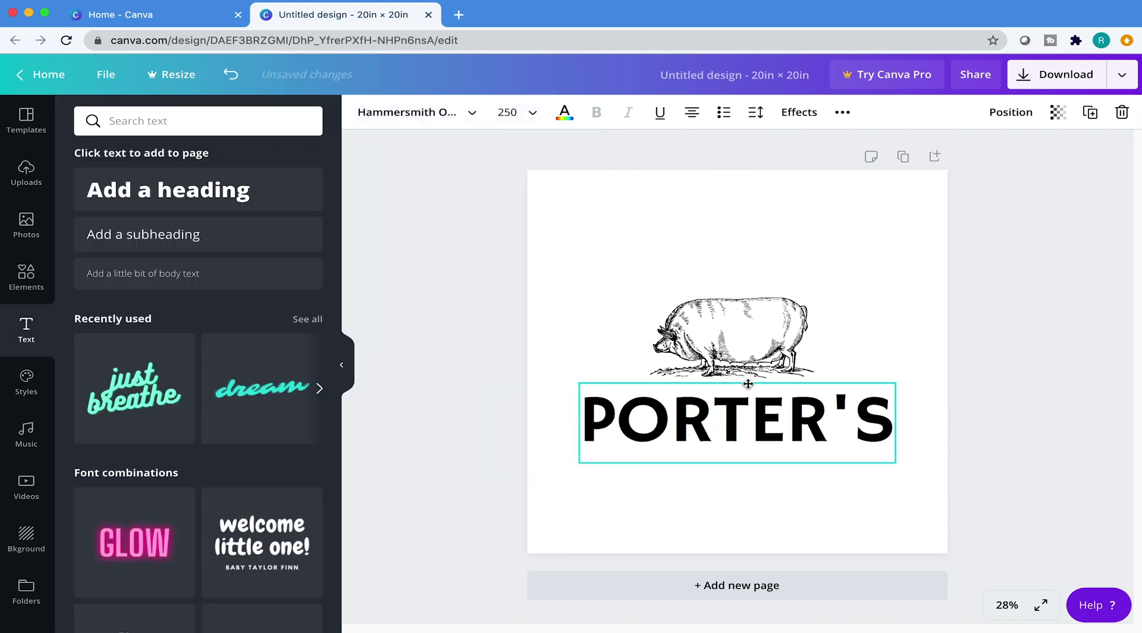
left_click(753, 338)
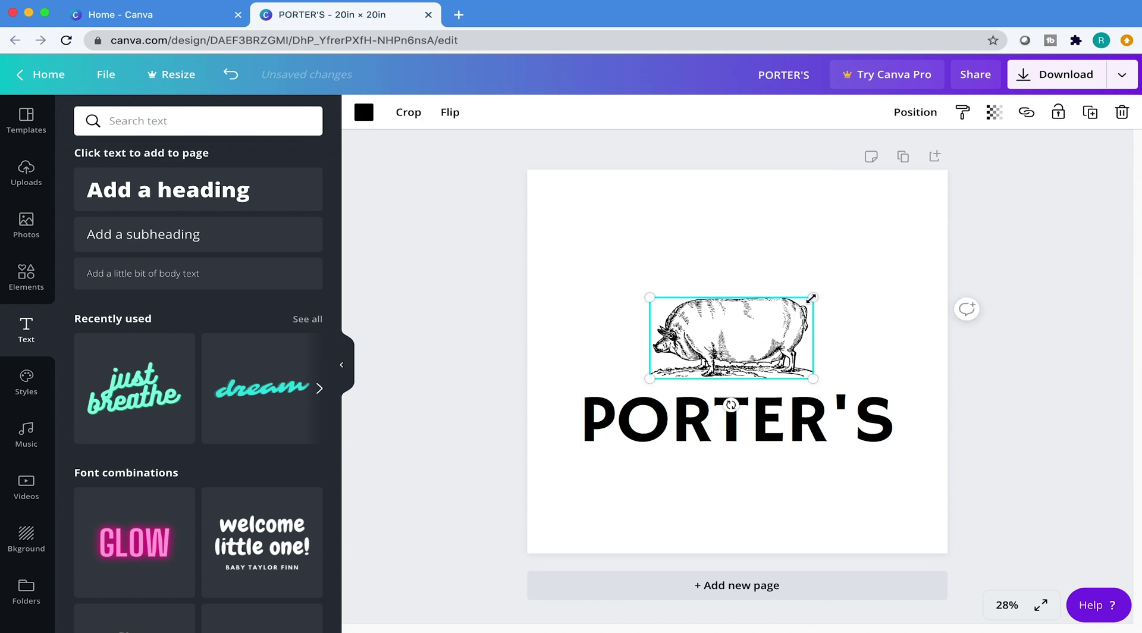
Enlarge and centre the pig, then raise it together with PORTER'S.
left_click_drag(812, 297, 833, 288)
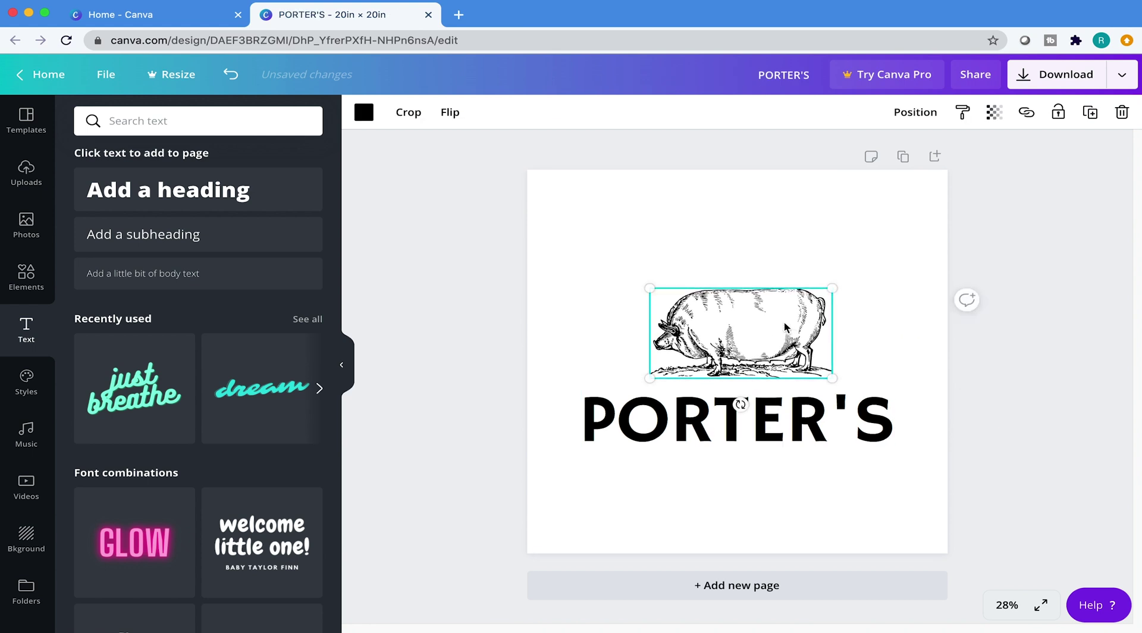
left_click_drag(786, 327, 782, 328)
left_click(793, 416, "shift")
left_click_drag(793, 366, 793, 352)
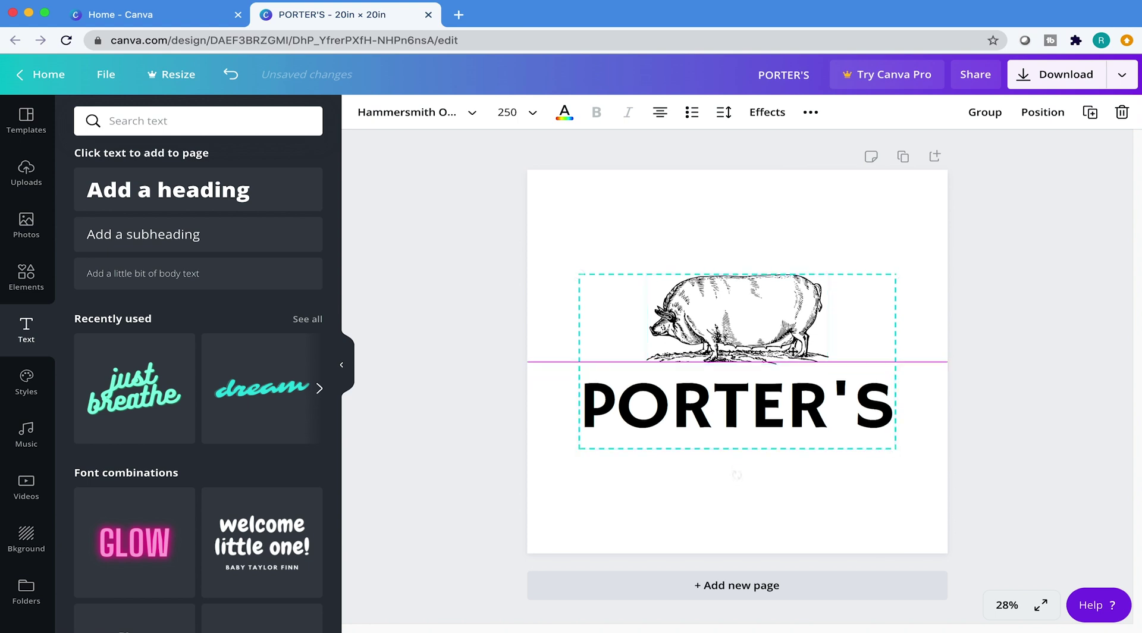
left_click_drag(792, 312, 794, 309)
left_click(792, 310, "shift")
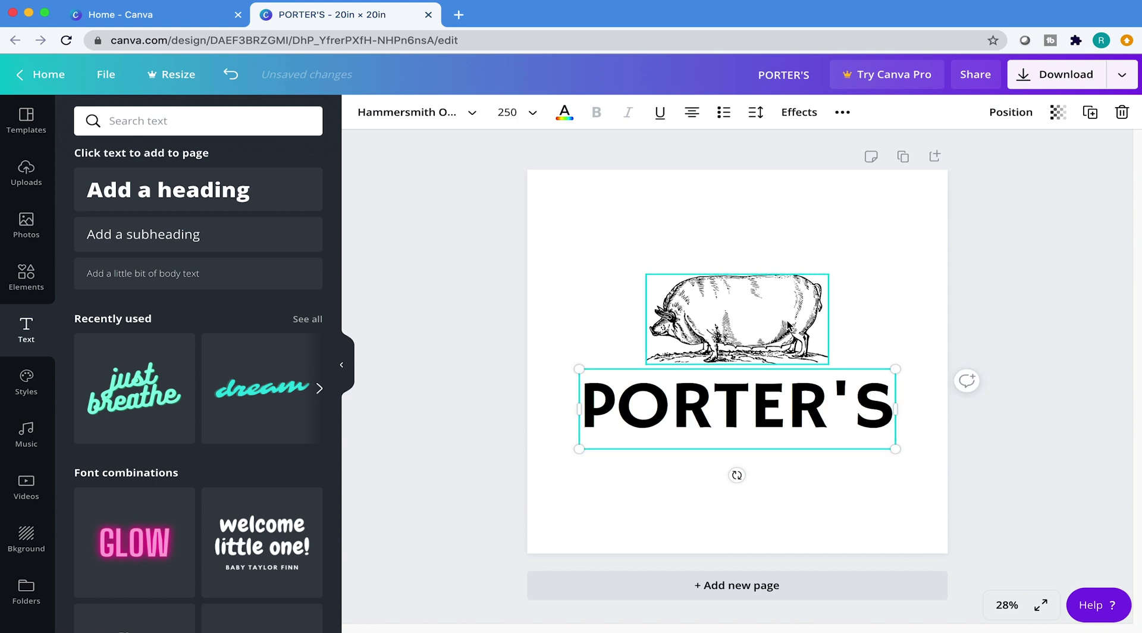
left_click(792, 310)
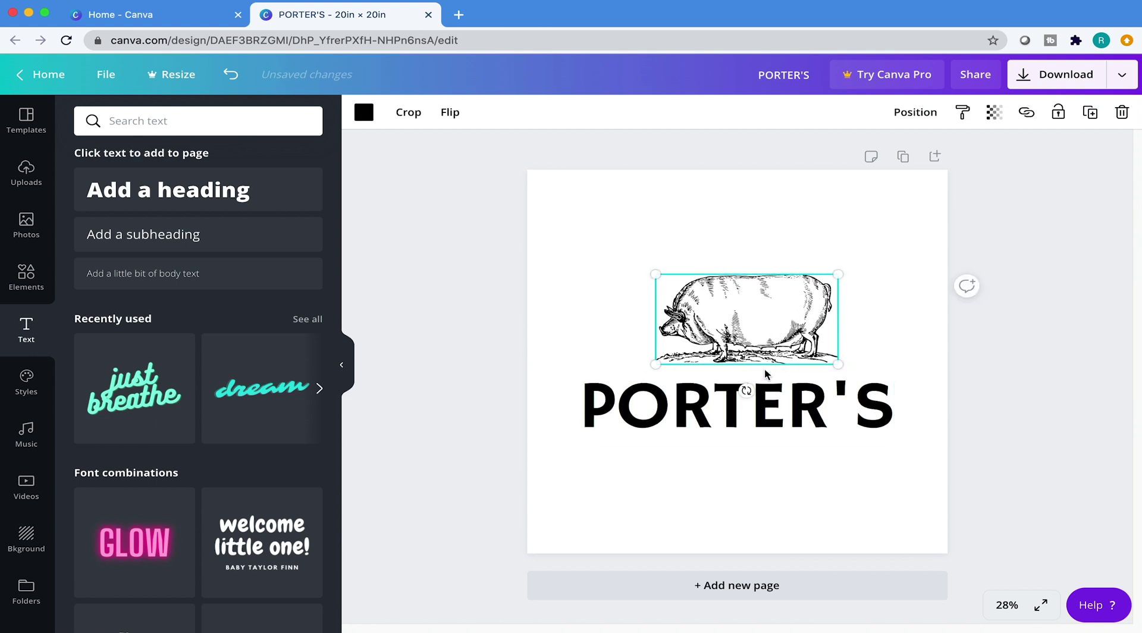
key("ctrl+z")
left_click(759, 399, "shift")
mouse_move(762, 336)
left_mouse_down()
mouse_move(773, 324)
mouse_move(762, 337)
left_mouse_up()
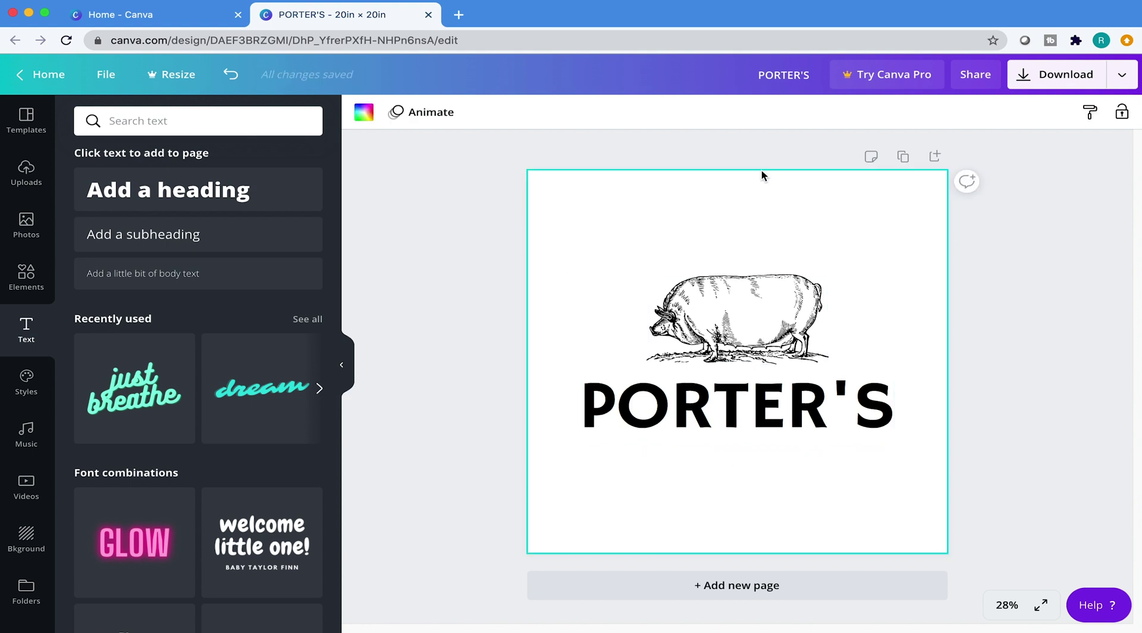
left_click(761, 173)
Add a new heading and replace its placeholder with EST.
left_click(198, 195)
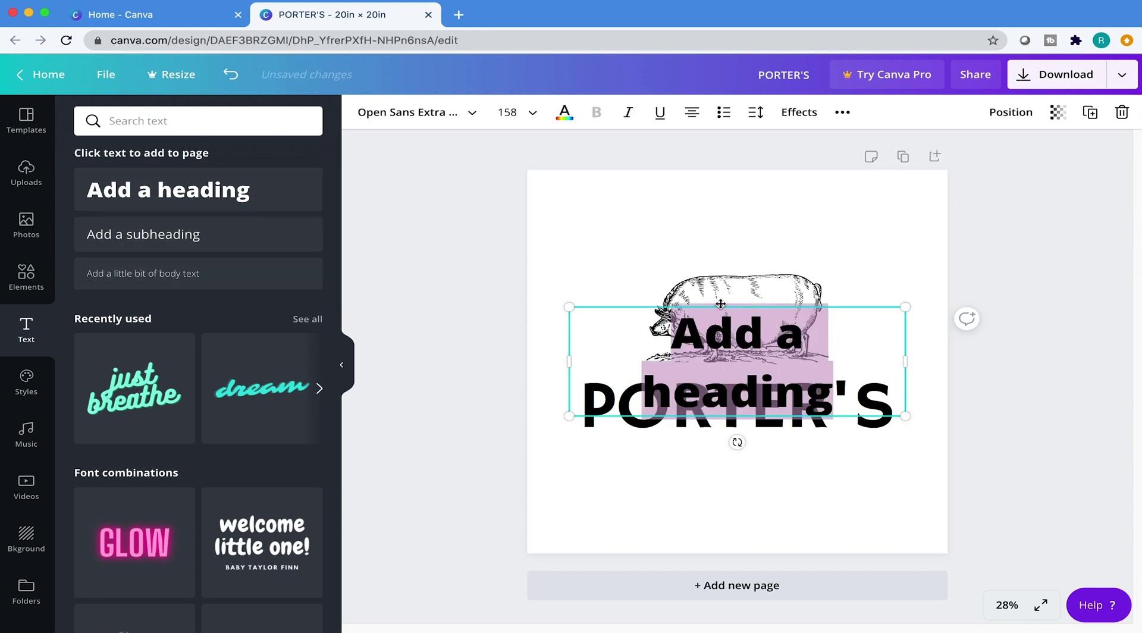
left_click_drag(721, 304, 686, 204)
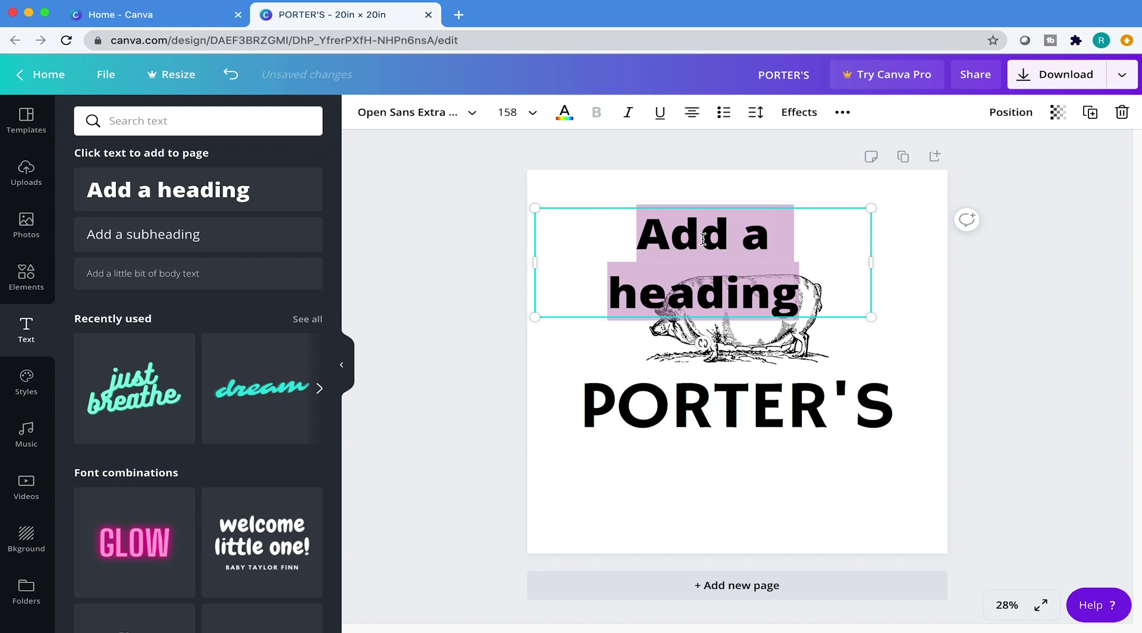
triple_click(703, 238)
key("BackSpace")
type("E")
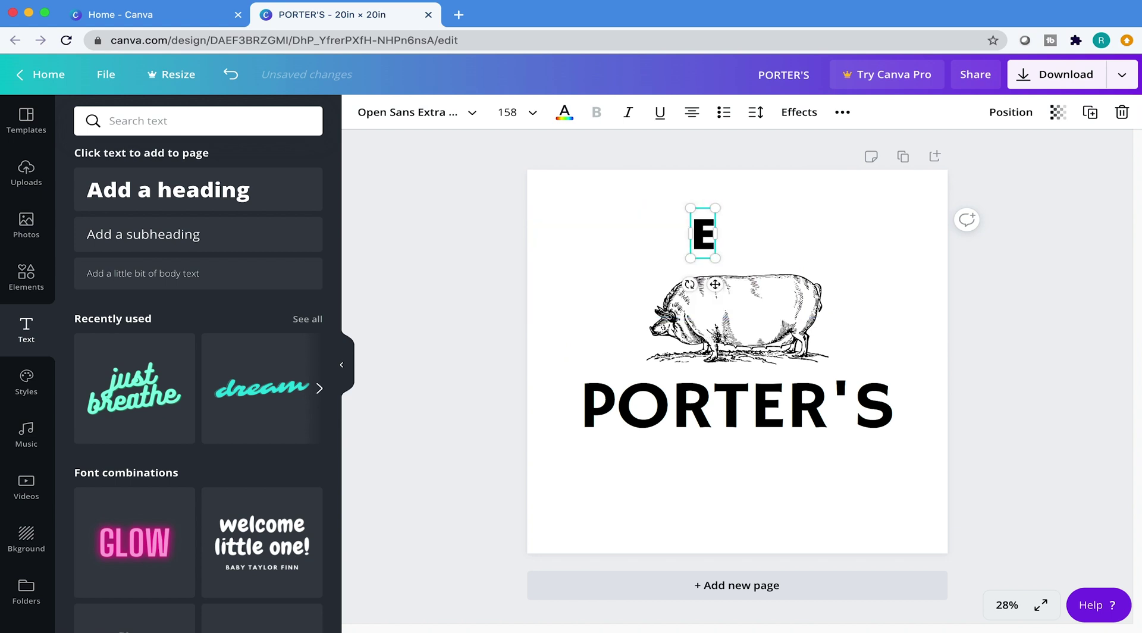
type("ST.")
Set EST. to Hammersmith One at size 63.
triple_click(707, 218)
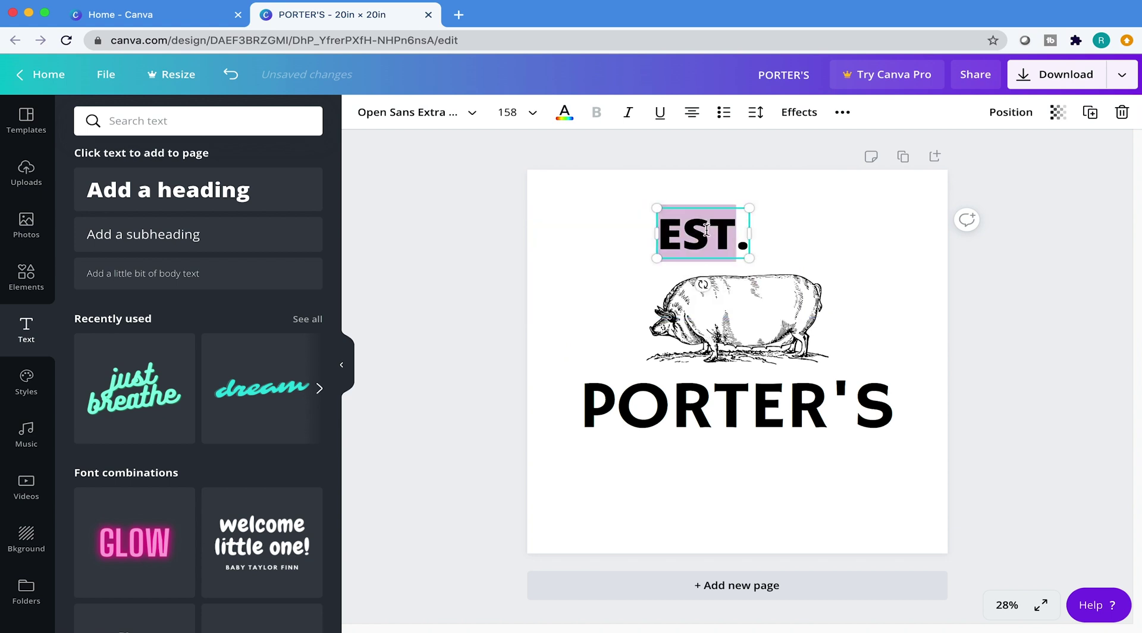
left_click(478, 116)
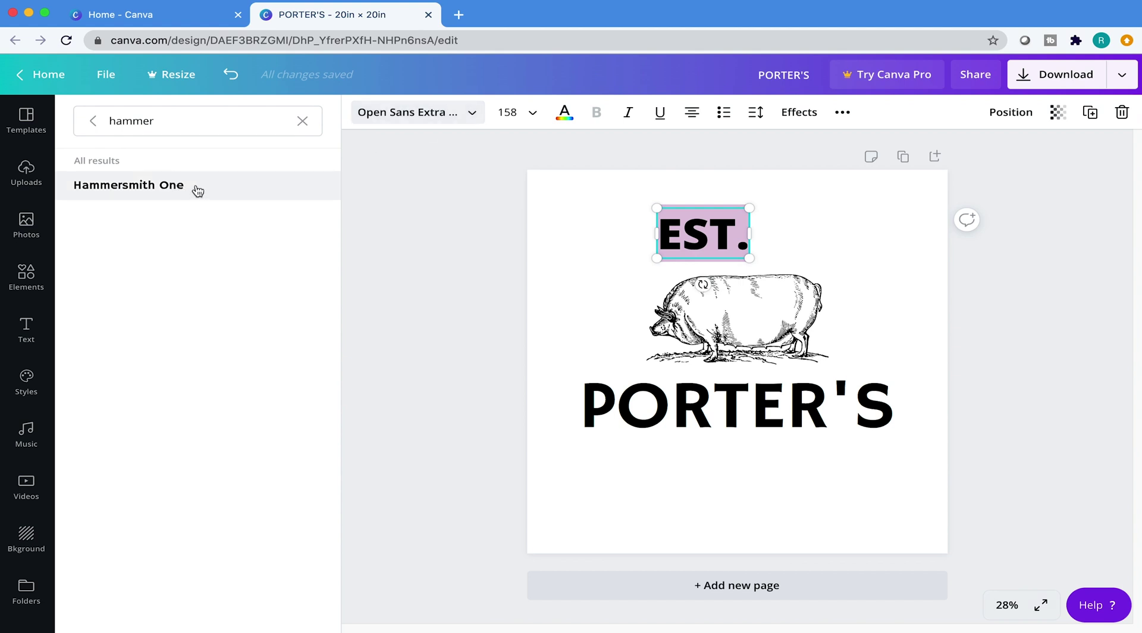
left_click(198, 189)
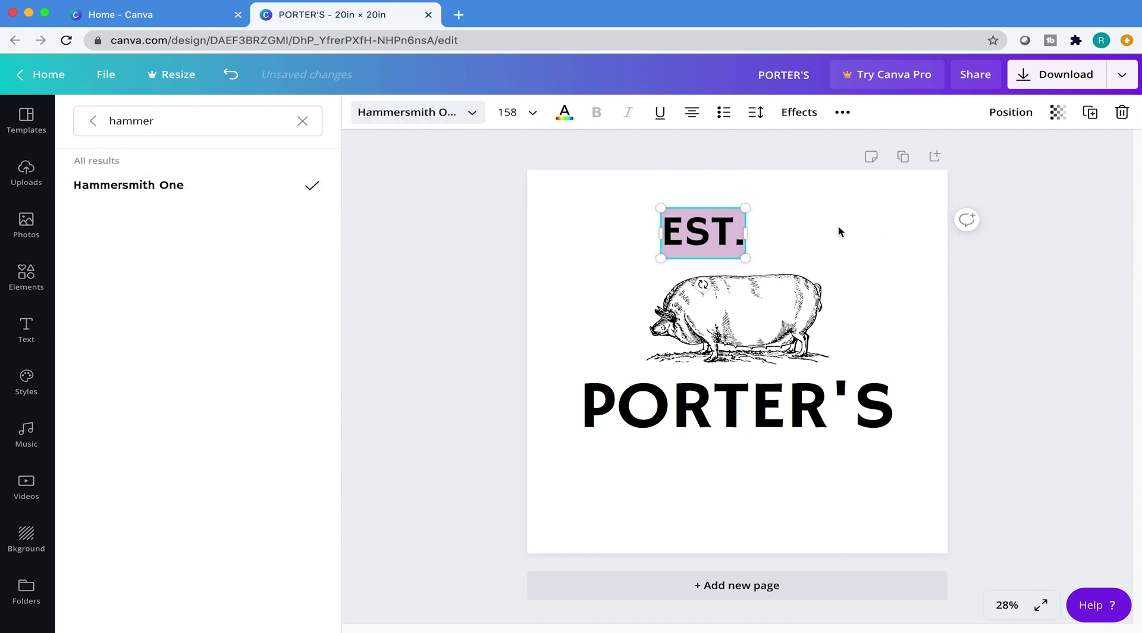
left_click(518, 114)
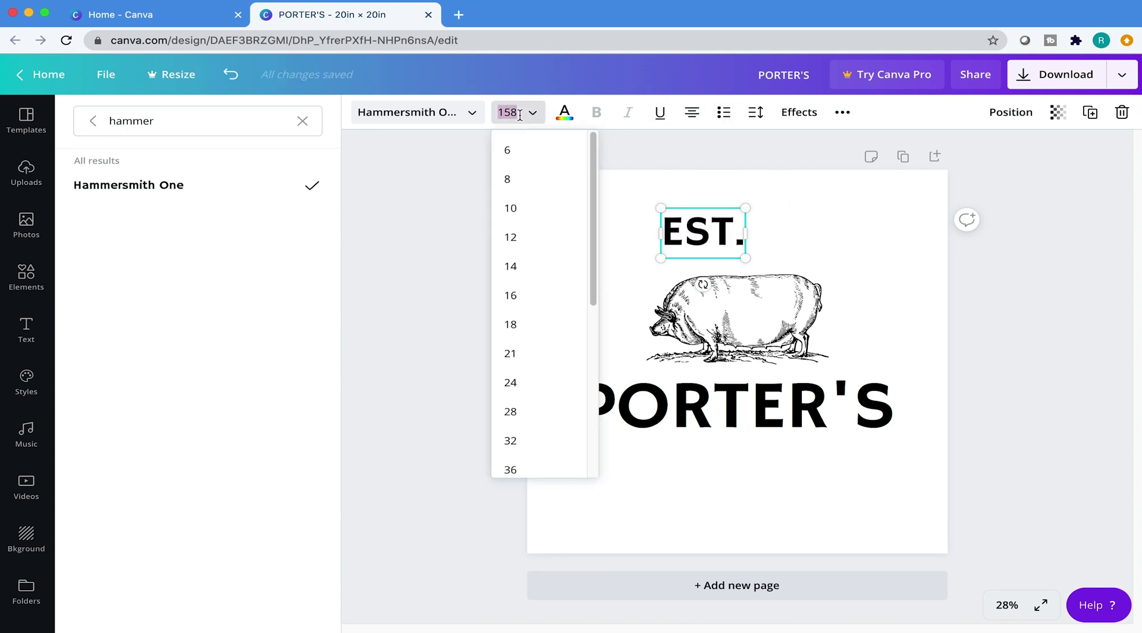
type("63")
key("Return")
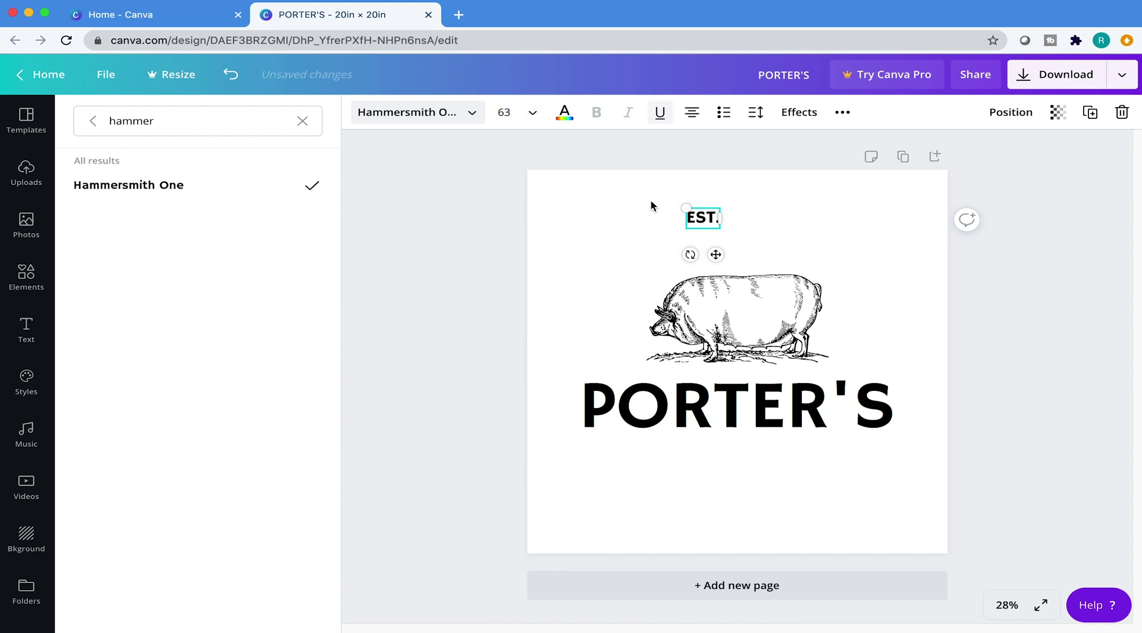
Move EST. to the left of the pig's head.
left_click(759, 209)
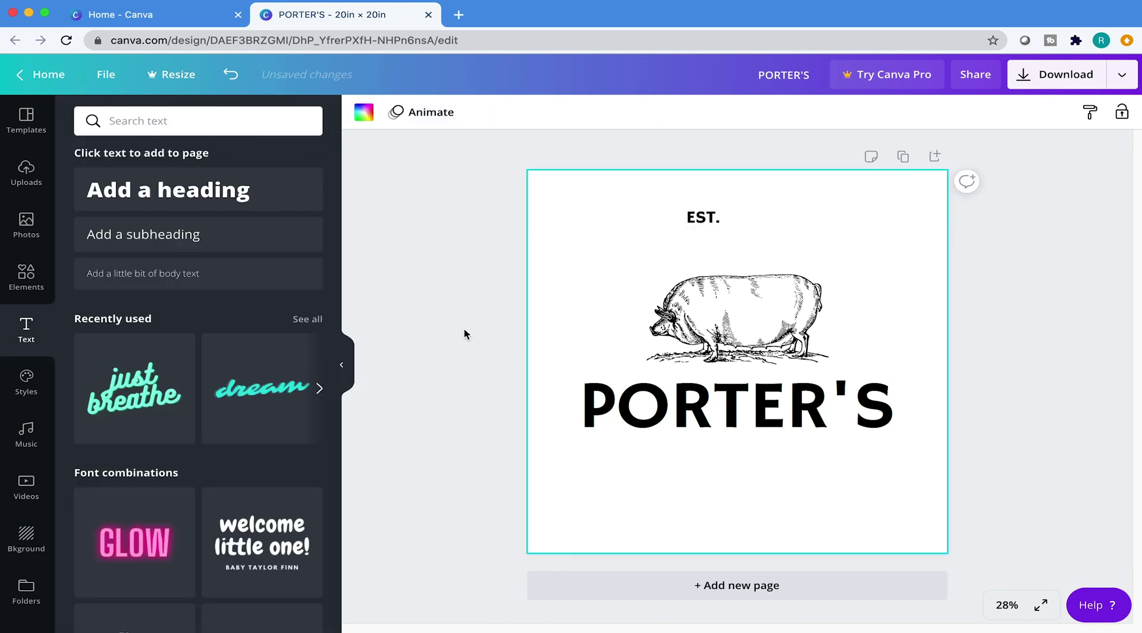
left_click(343, 363)
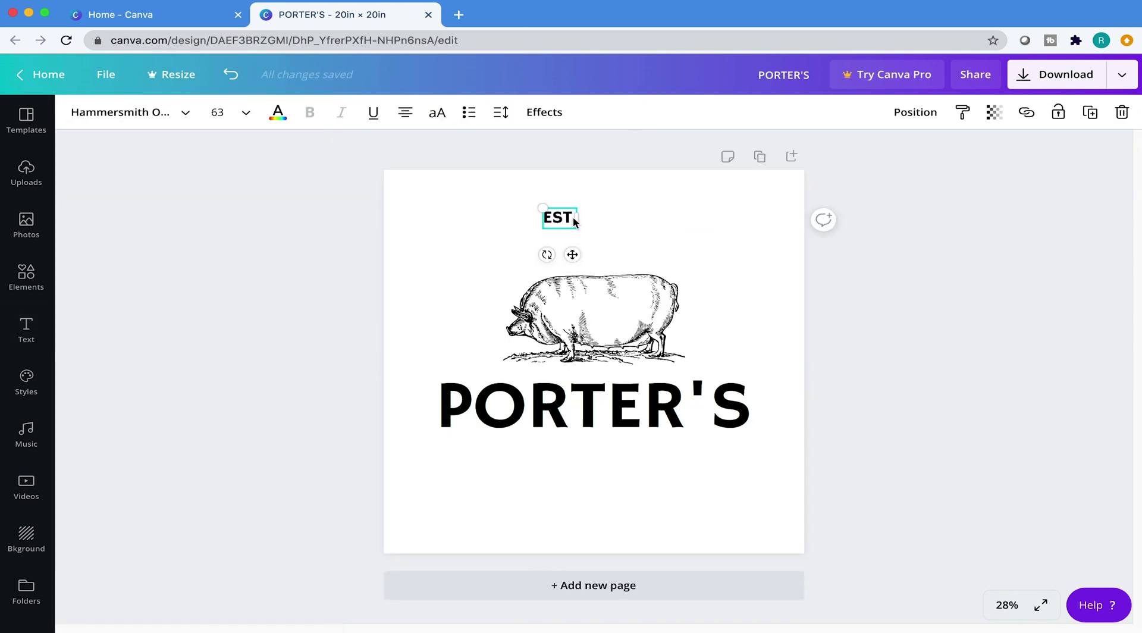
left_click_drag(571, 222, 467, 316)
left_click(487, 250)
left_click(458, 319)
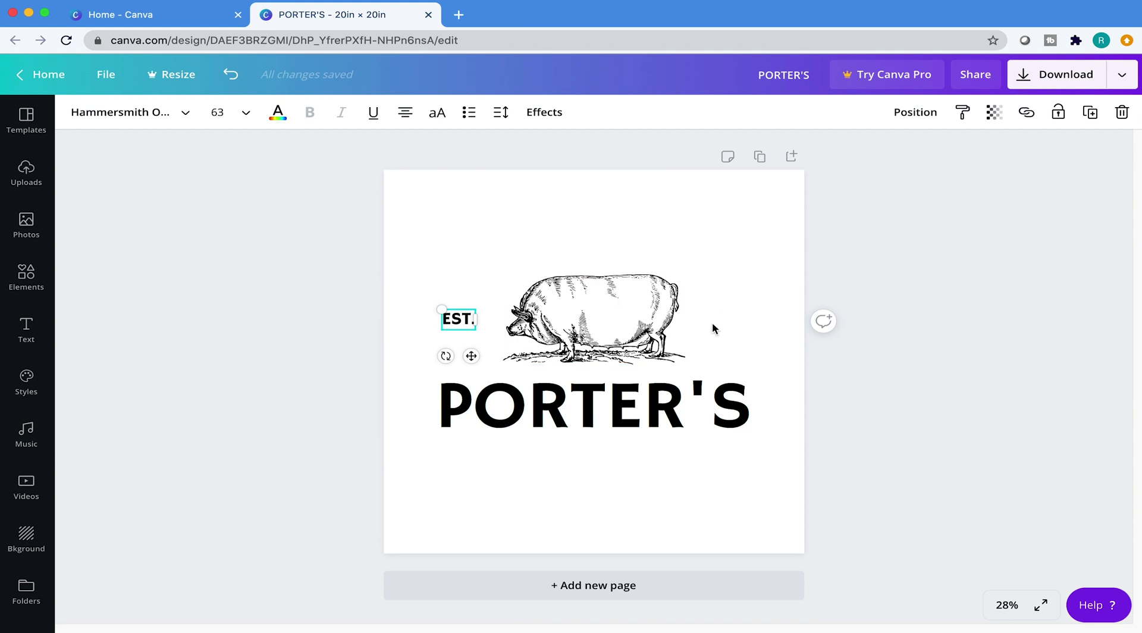
left_click(524, 245)
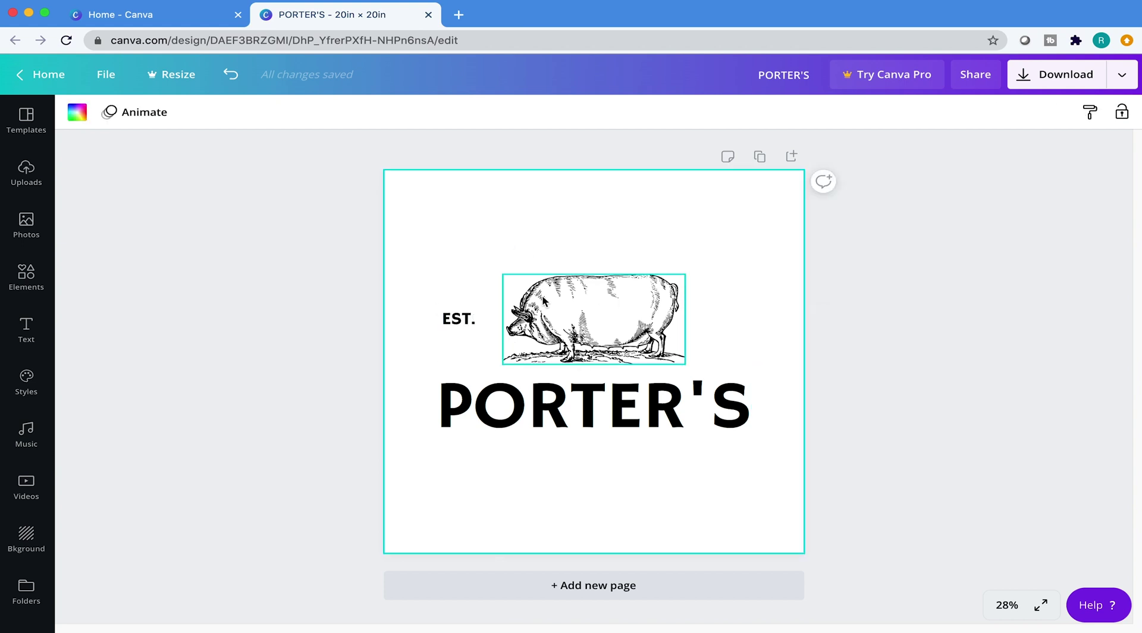
left_click(26, 331)
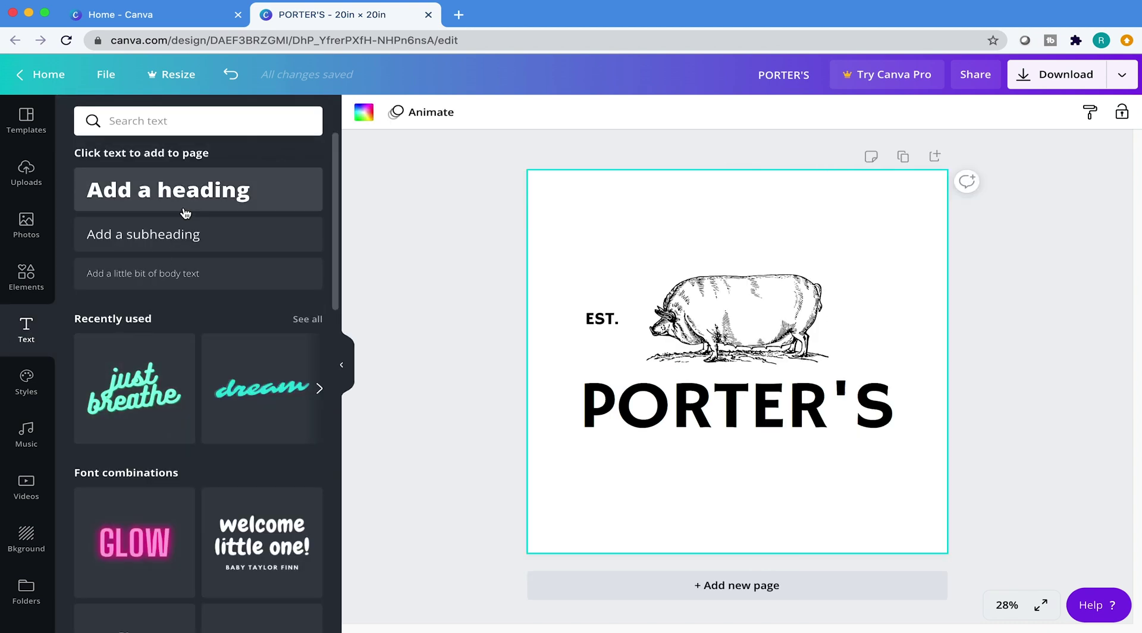
left_click(602, 319)
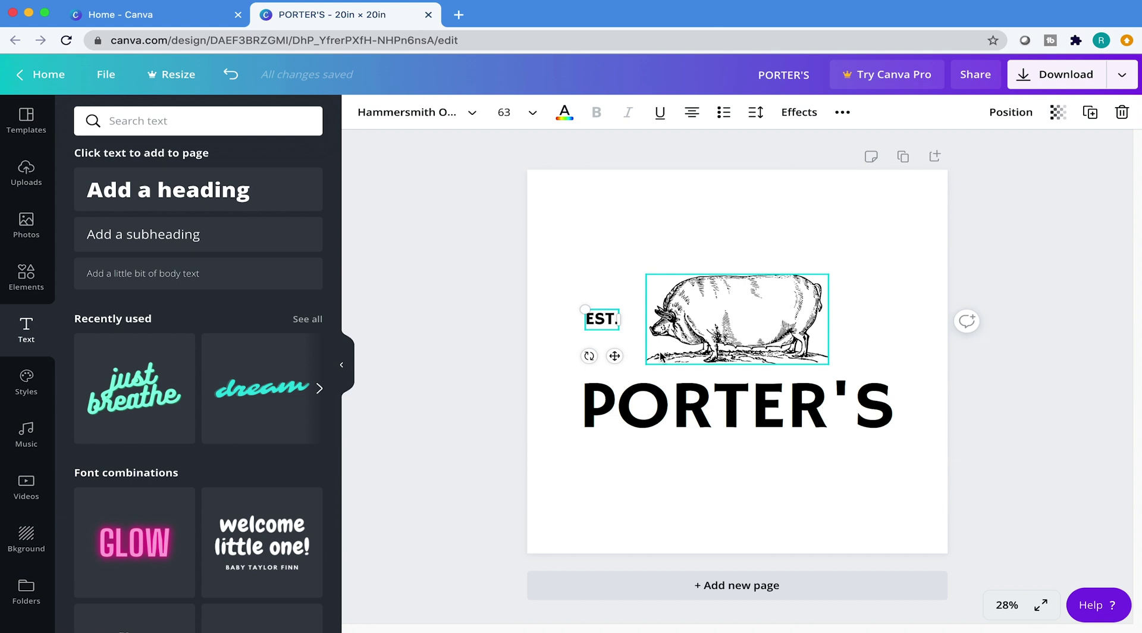
Duplicate the EST. label and move the copy to the right of the pig.
key("shift+Right")
key("shift+Down")
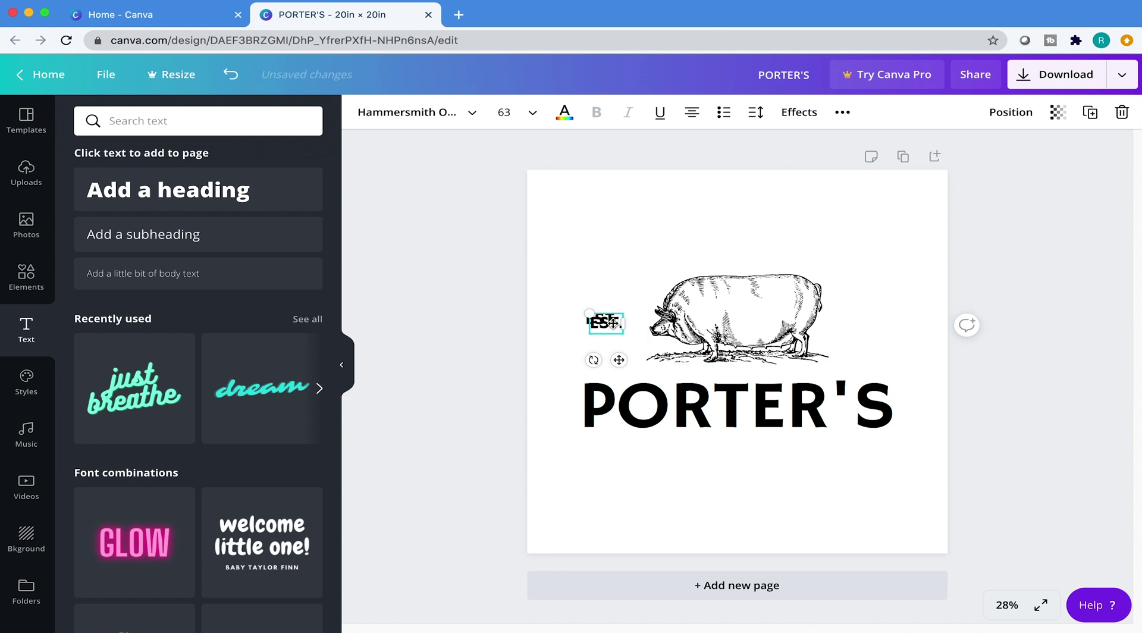
left_click_drag(604, 336, 638, 325)
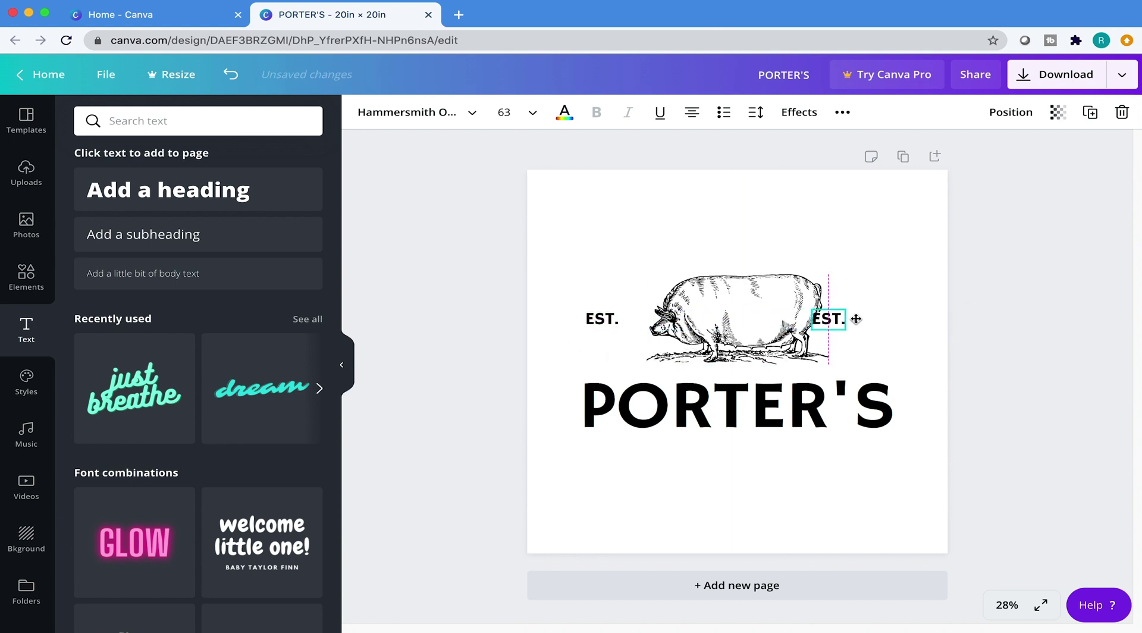
left_click_drag(856, 319, 899, 319)
left_click(870, 284)
left_click(882, 321)
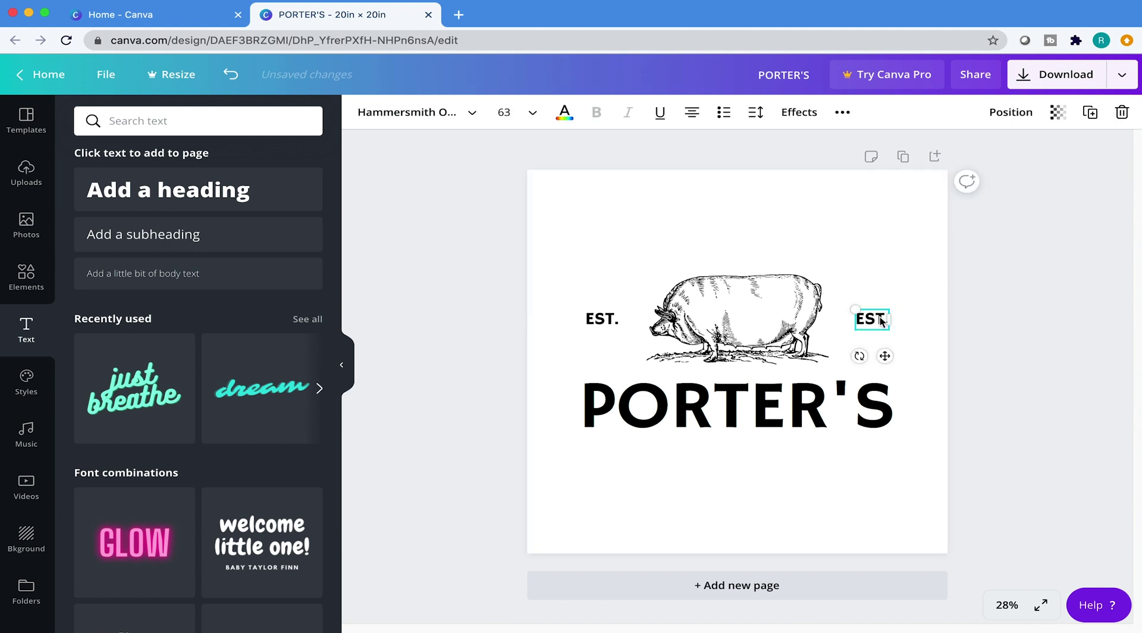
Retype the copy as 1945 and nudge it slightly left.
left_click(881, 319)
key("super+a")
key("BackSpace")
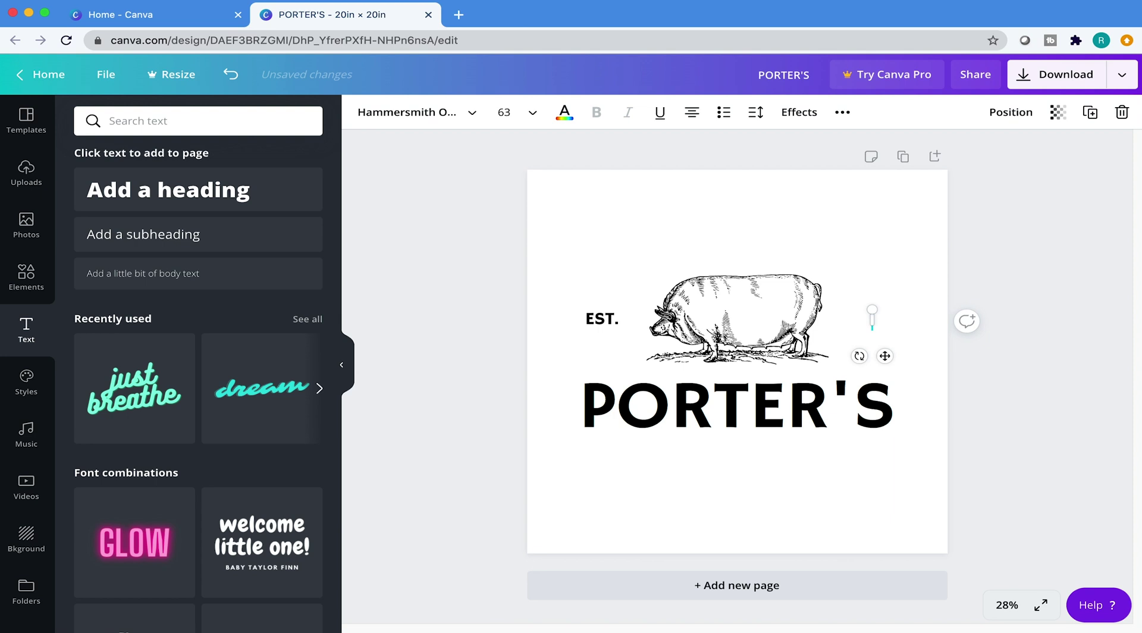
type("1945")
left_click(827, 231)
left_click_drag(890, 320, 886, 320)
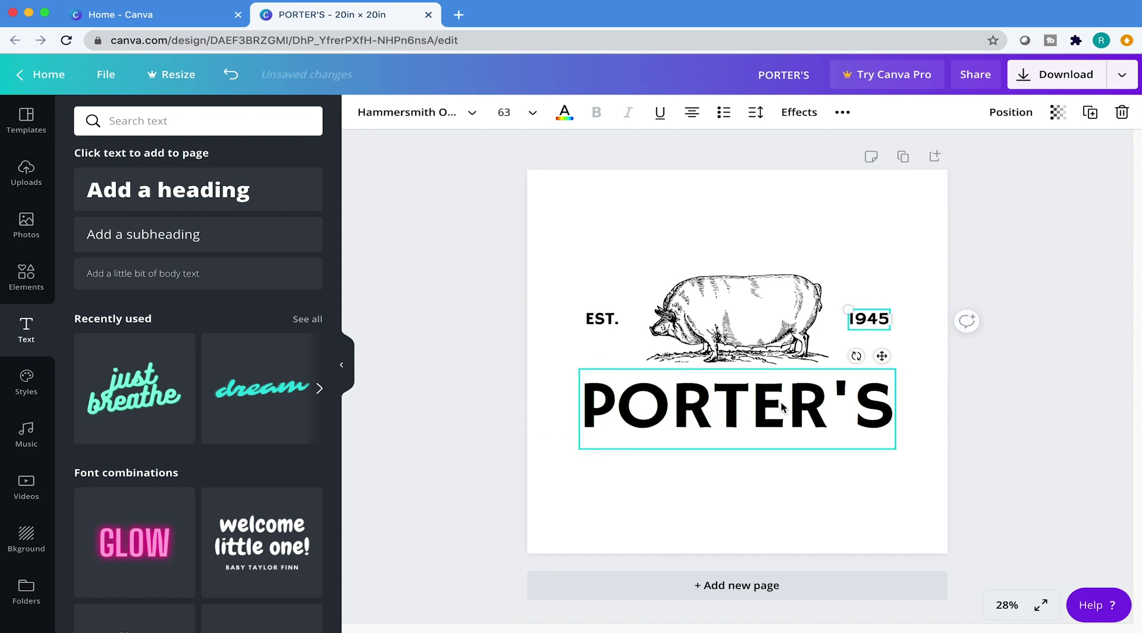
left_click(897, 274)
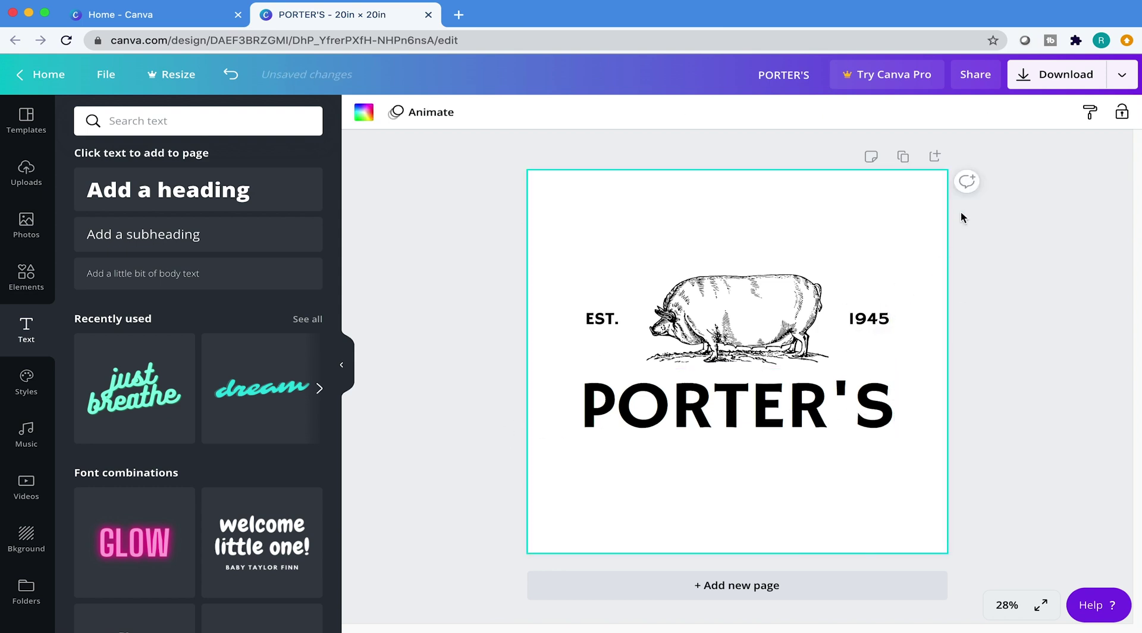
Select EST. and 1945 together and nudge them up to sit level beside the pig.
left_click(869, 318)
left_click(601, 319, "shift")
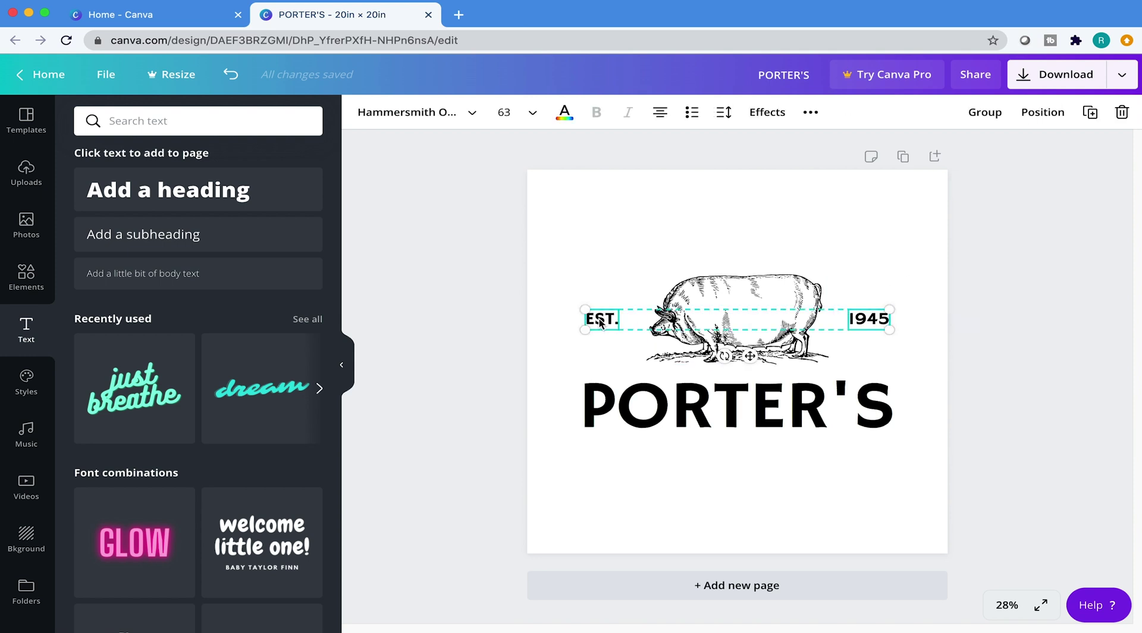
key("Up")
key("Up")
key("Up")
key("Up")
key("Up")
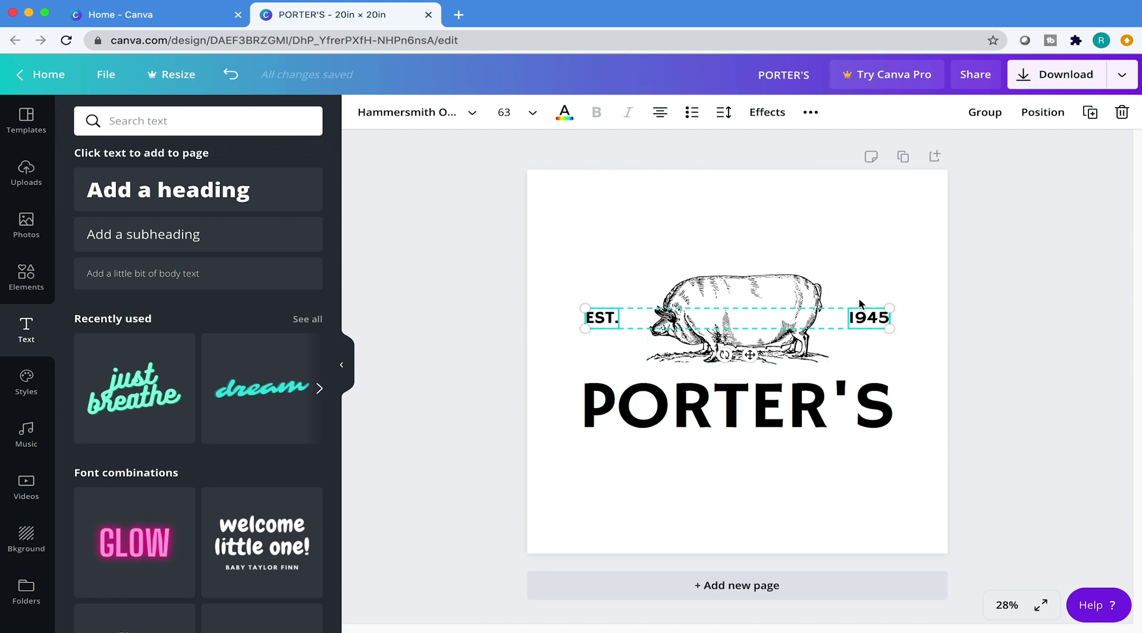
key("Up")
key("Up")
key("Up")
key("Up")
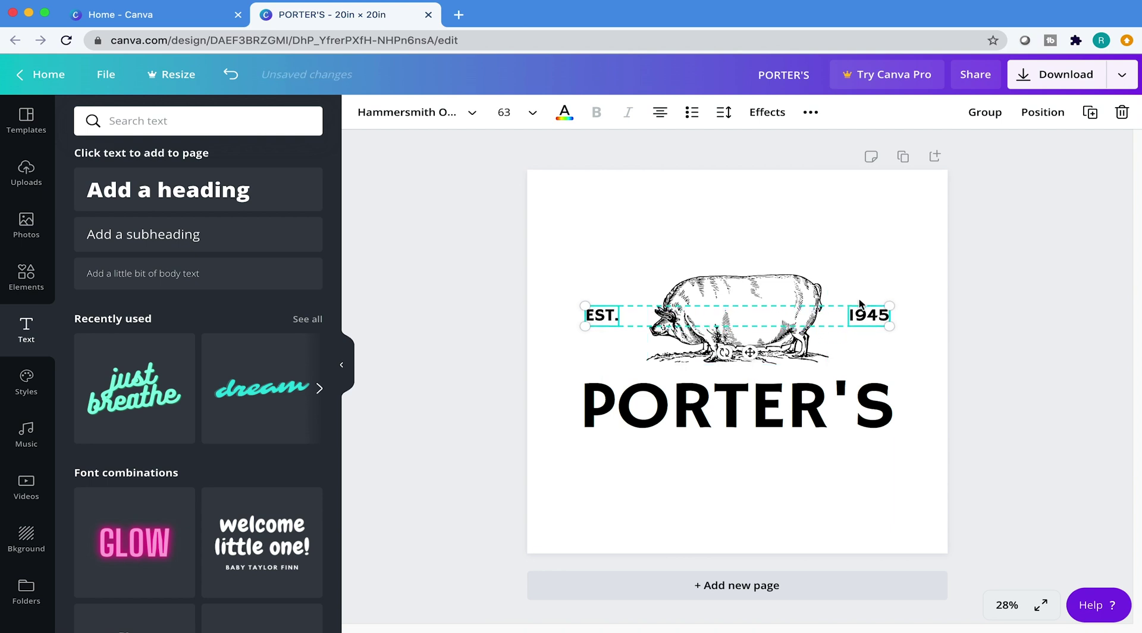
key("Down")
key("Down")
key("Down")
key("Down")
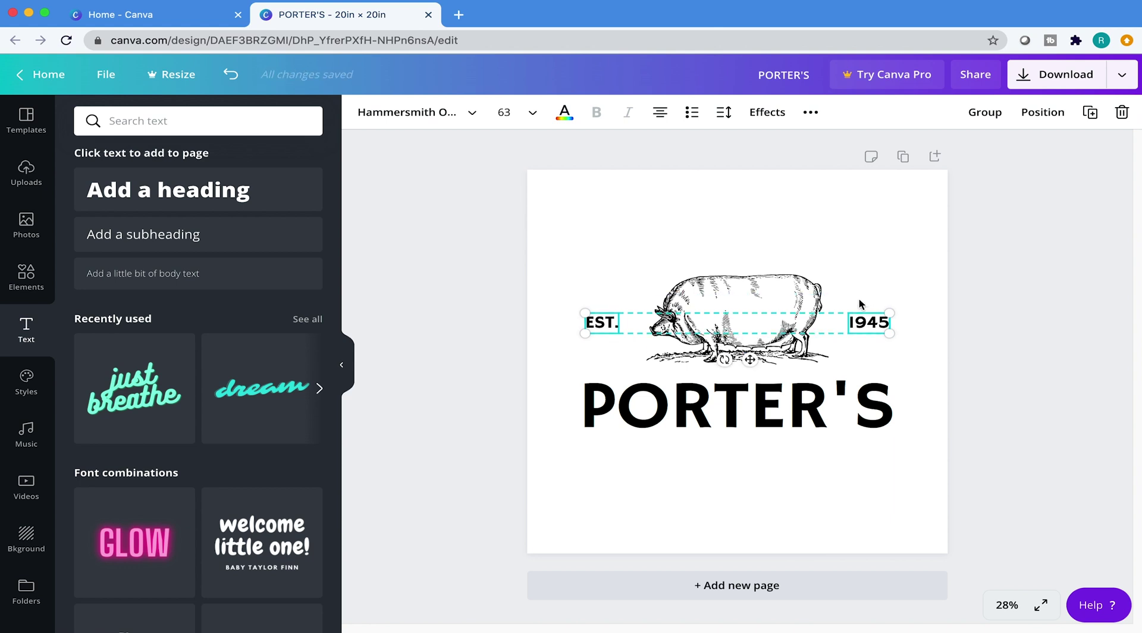
key("Up")
key("Up")
key("Up")
key("Up")
key("Up")
key("Up")
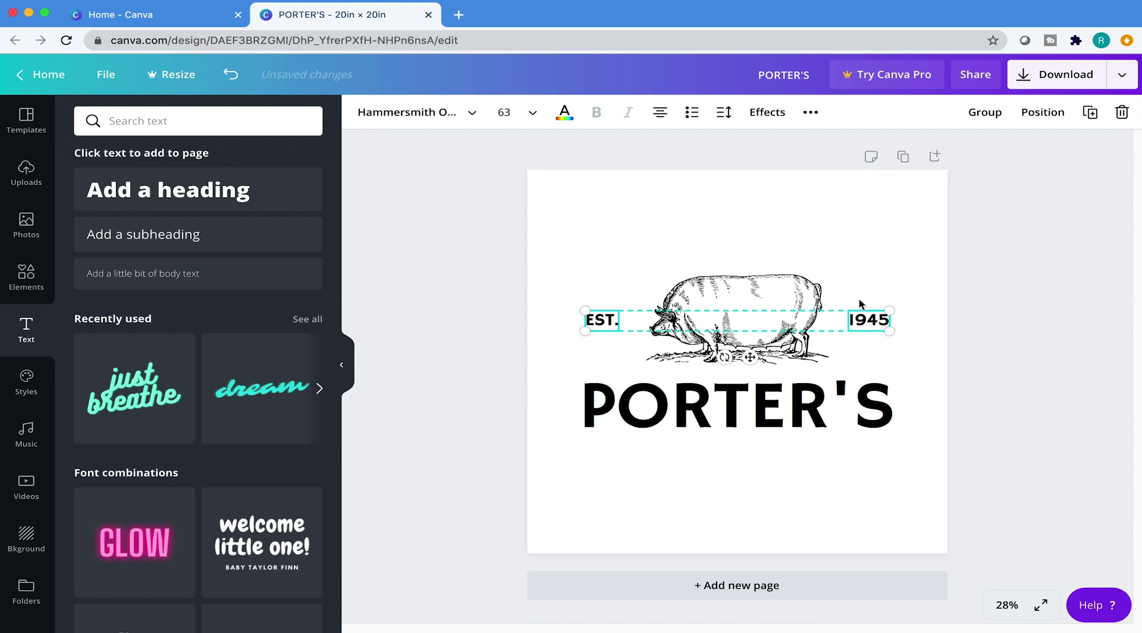
left_click(913, 238)
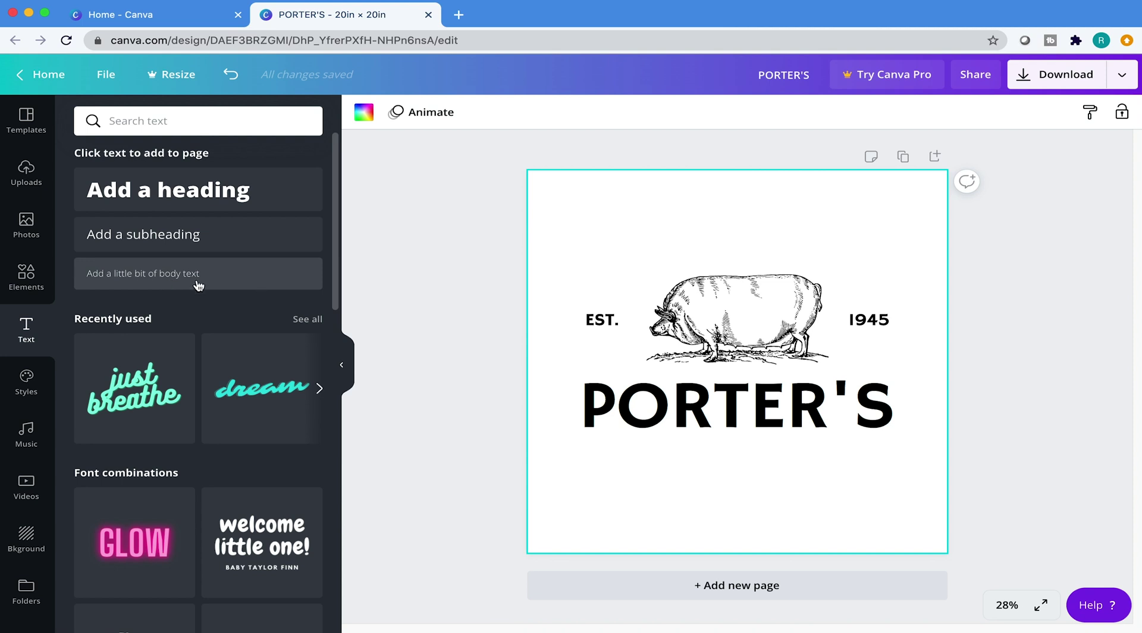
Add a subheading below PORTER'S reading 'Real Alabama Barbecue'.
left_click(252, 238)
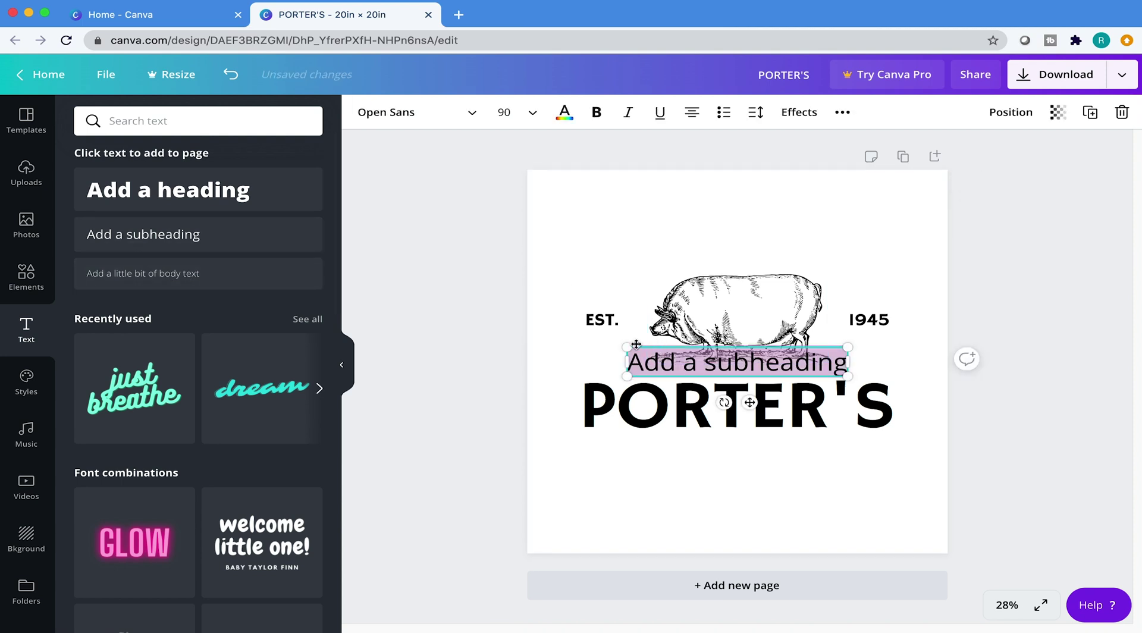
left_click_drag(640, 342, 641, 444)
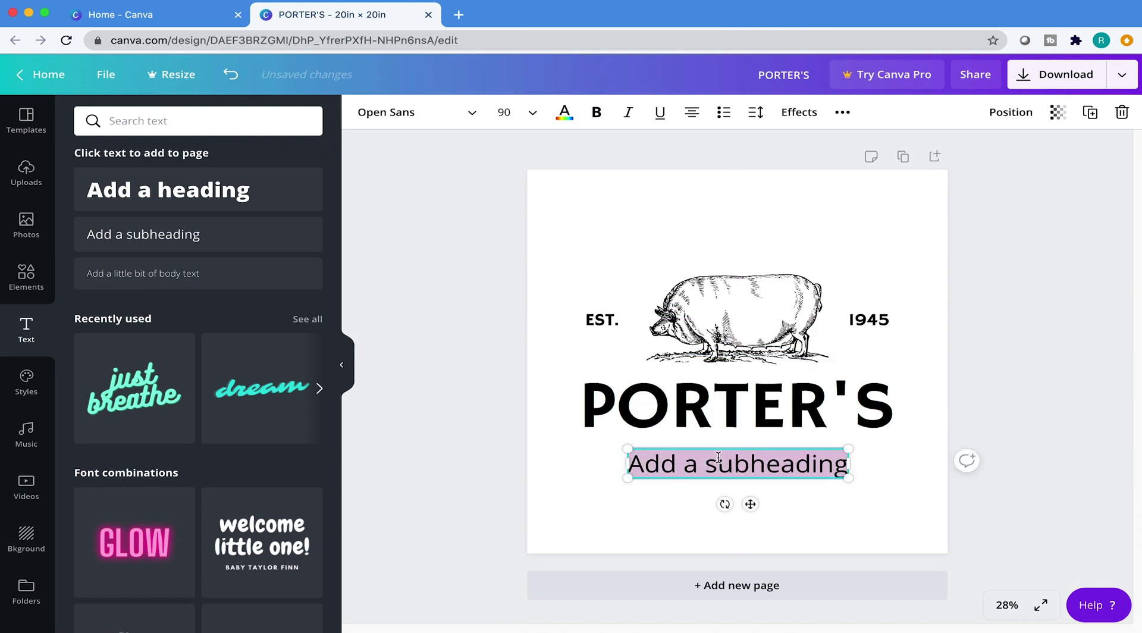
type("Real Alabama Barbecue")
left_click(961, 406)
Select the whole Real Alabama Barbecue line and set its font to Playfair Display.
left_click(829, 464)
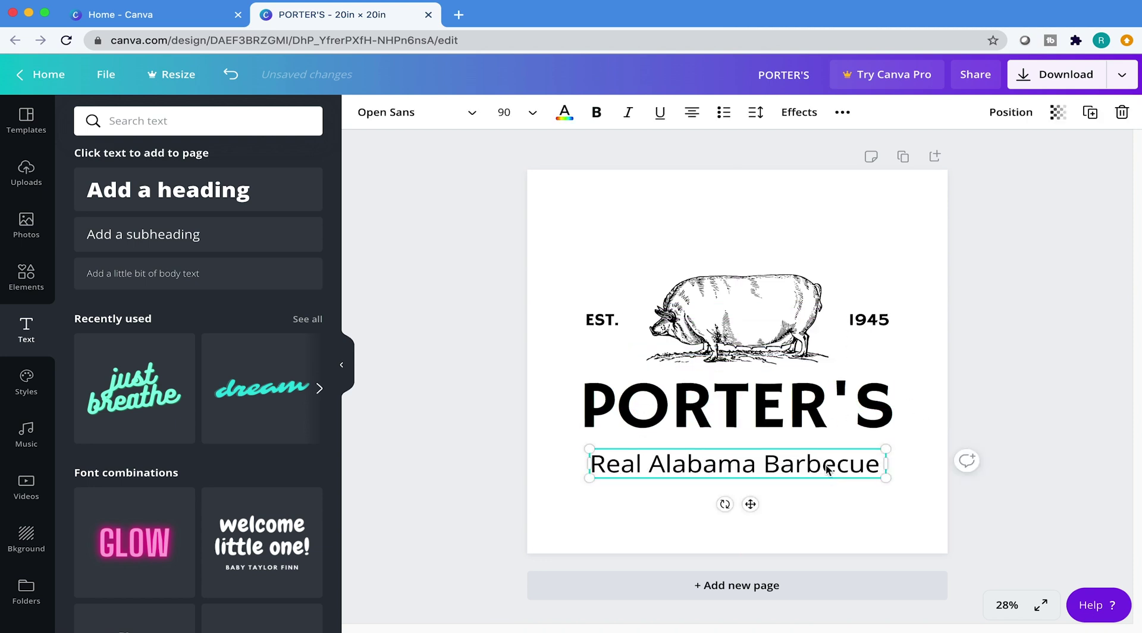
key("Escape")
left_click(829, 464)
triple_click(821, 463)
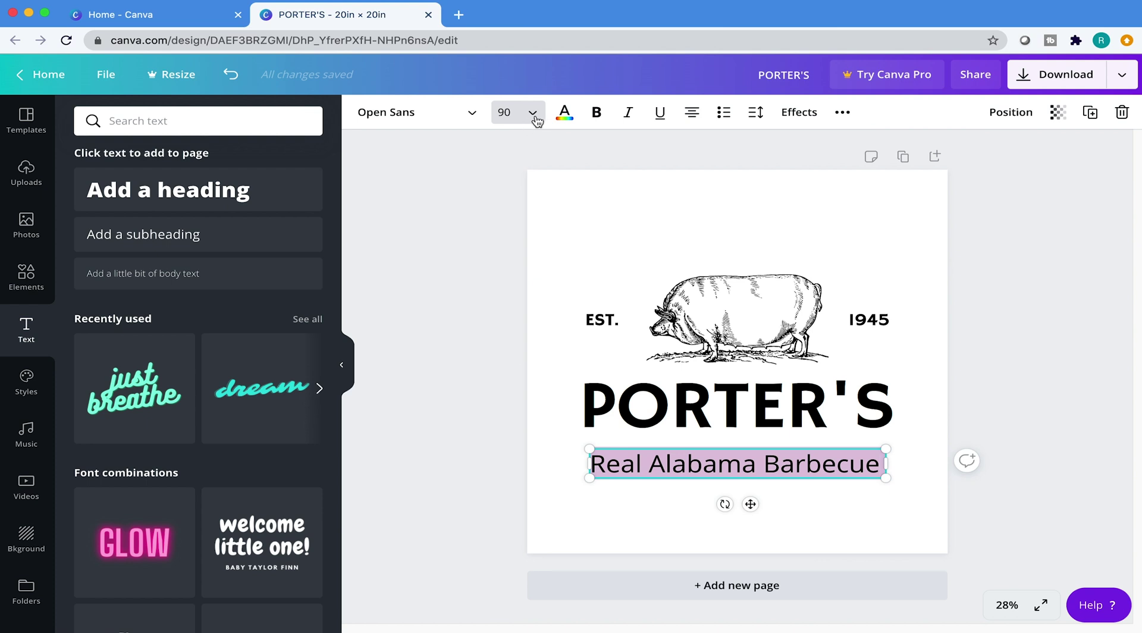
left_click(432, 117)
type("hammer")
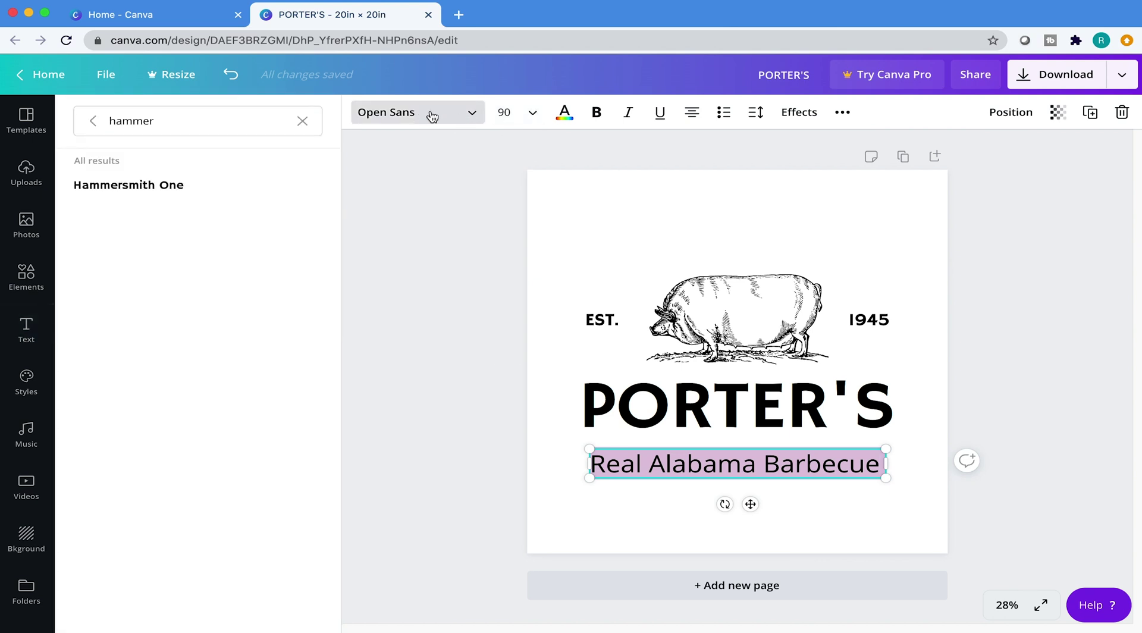
left_click(302, 121)
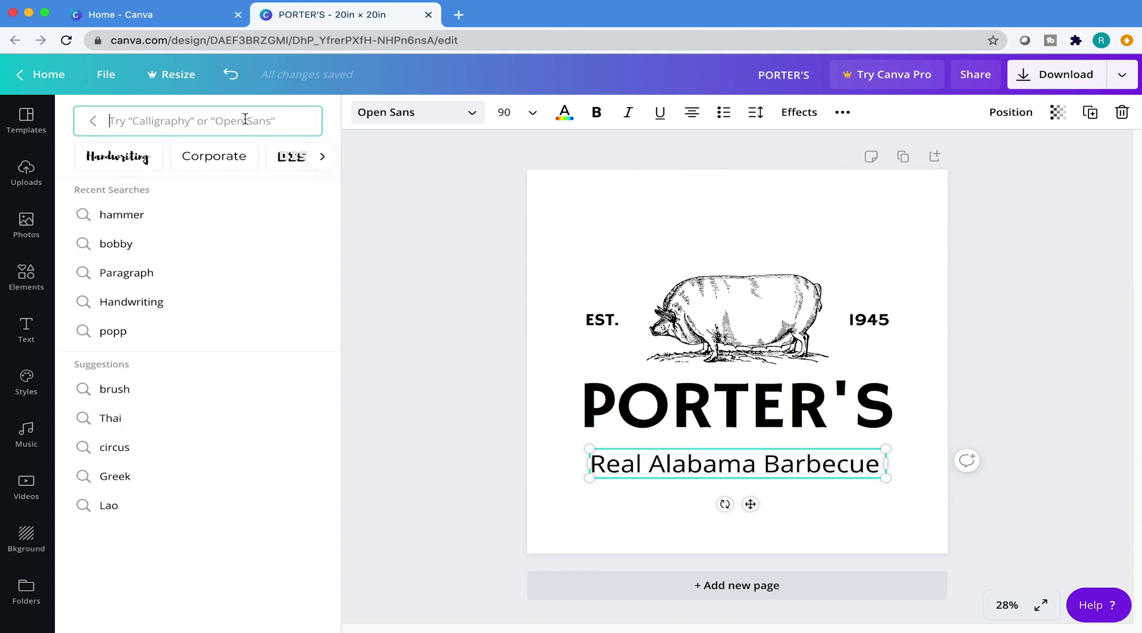
type("playful")
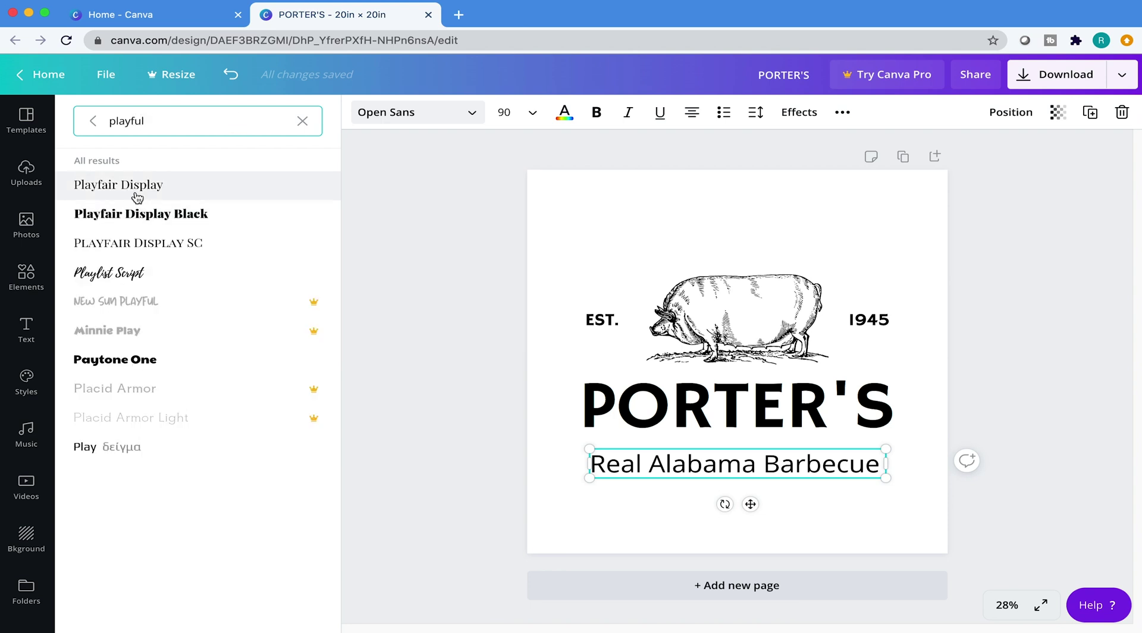
left_click(134, 191)
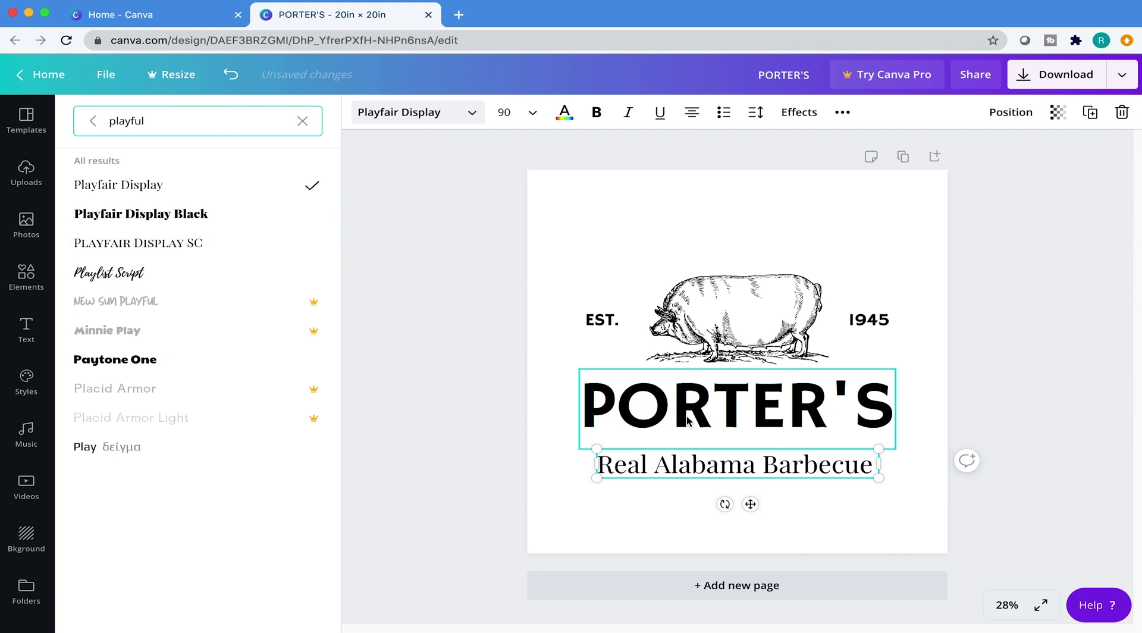
Make the subtitle italic at font size 80.
left_click(628, 114)
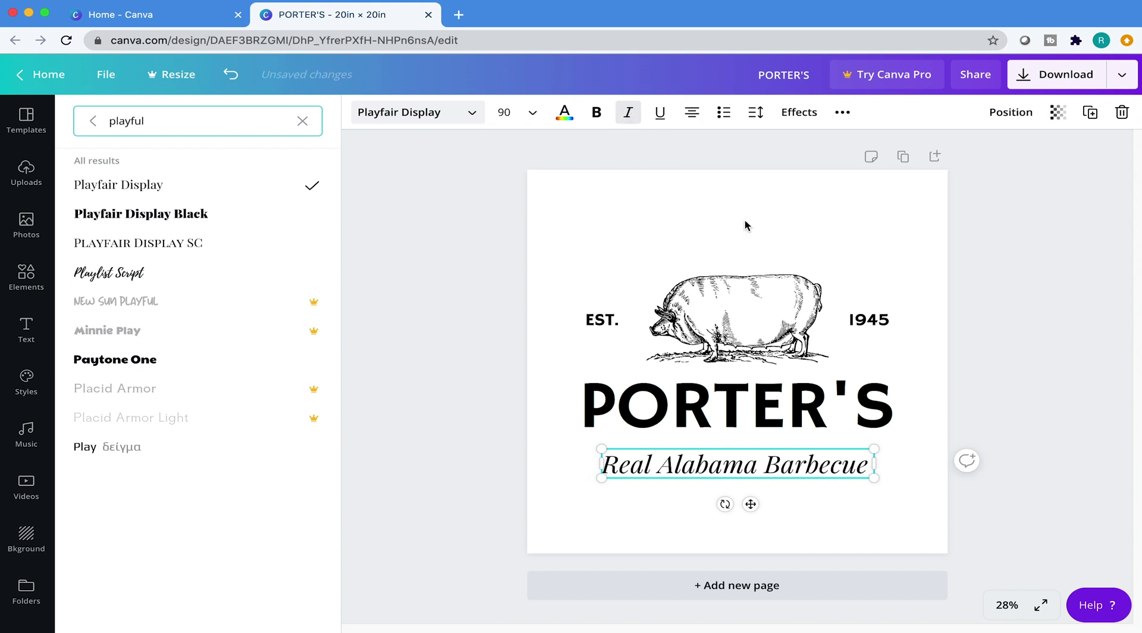
left_click(506, 113)
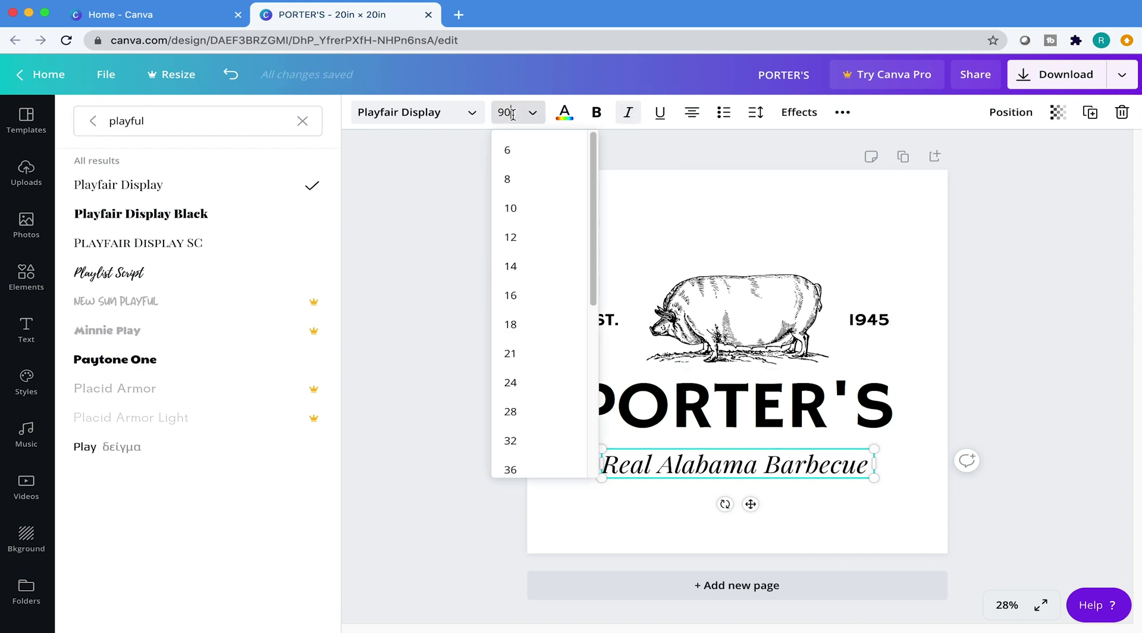
left_click(512, 114)
type("80")
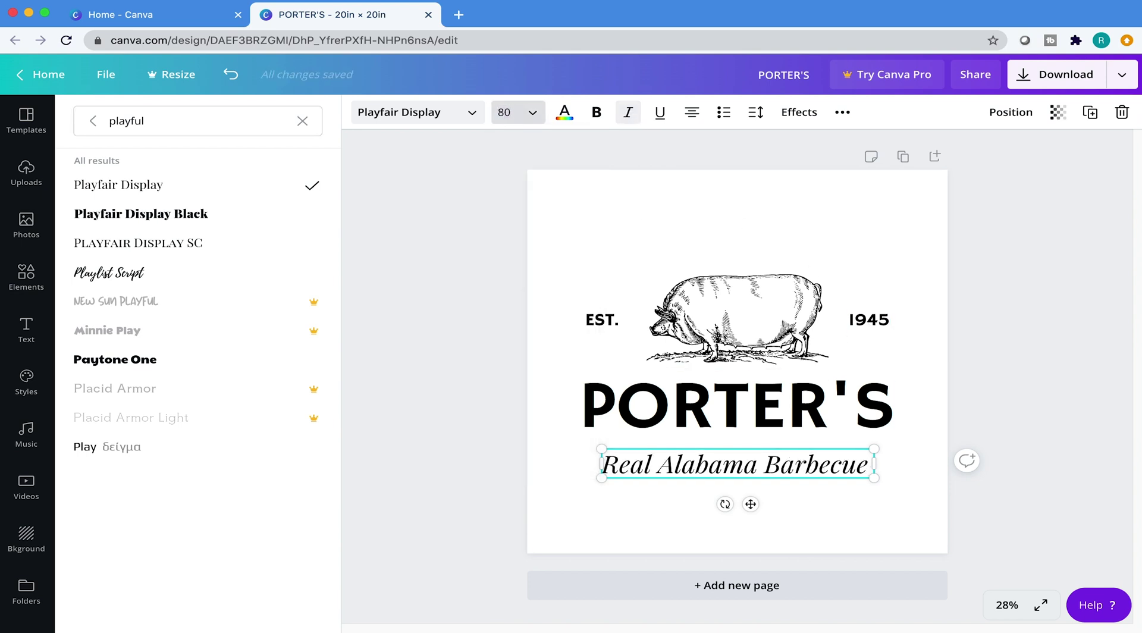
key("Return")
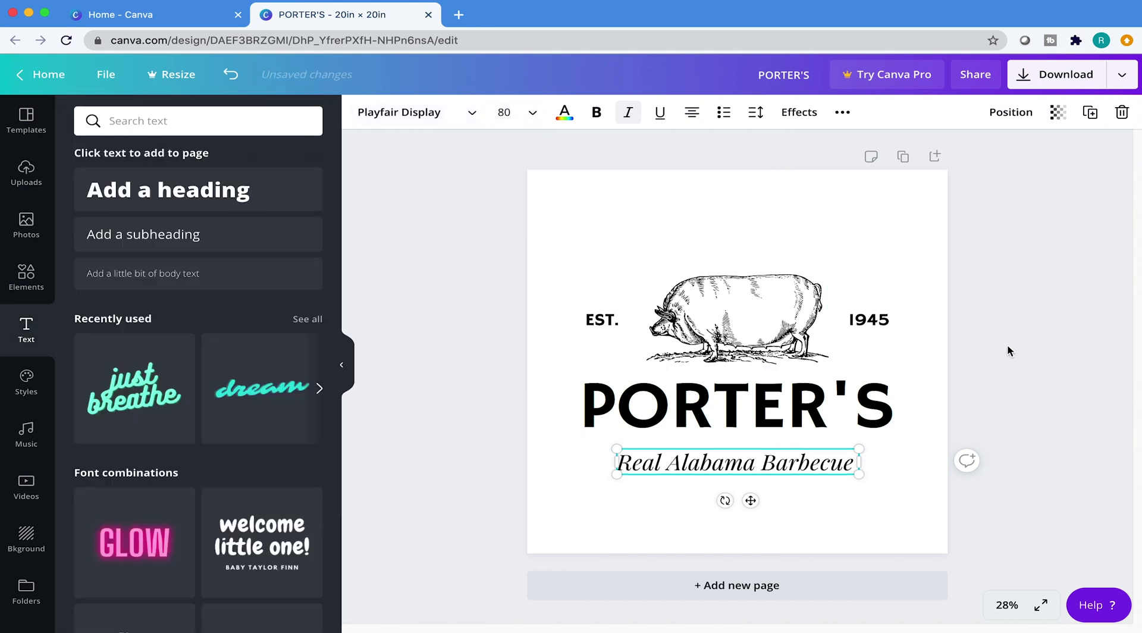
left_click(933, 399)
Nudge the subtitle slightly right to centre it and shift the pig slightly left.
left_click_drag(815, 466, 820, 466)
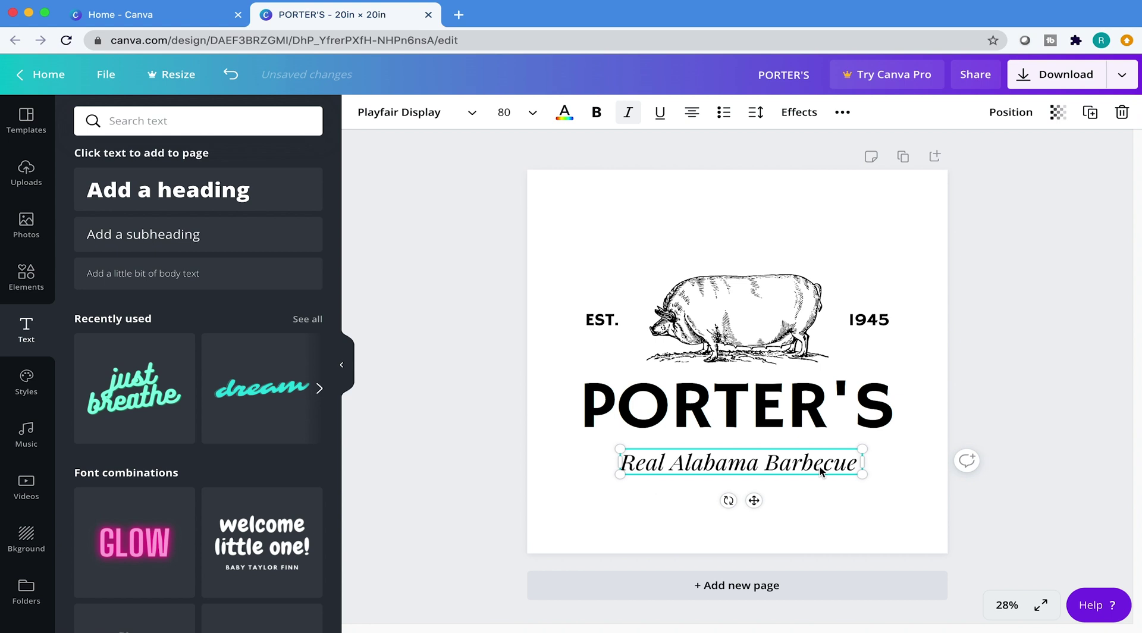
left_click(964, 313)
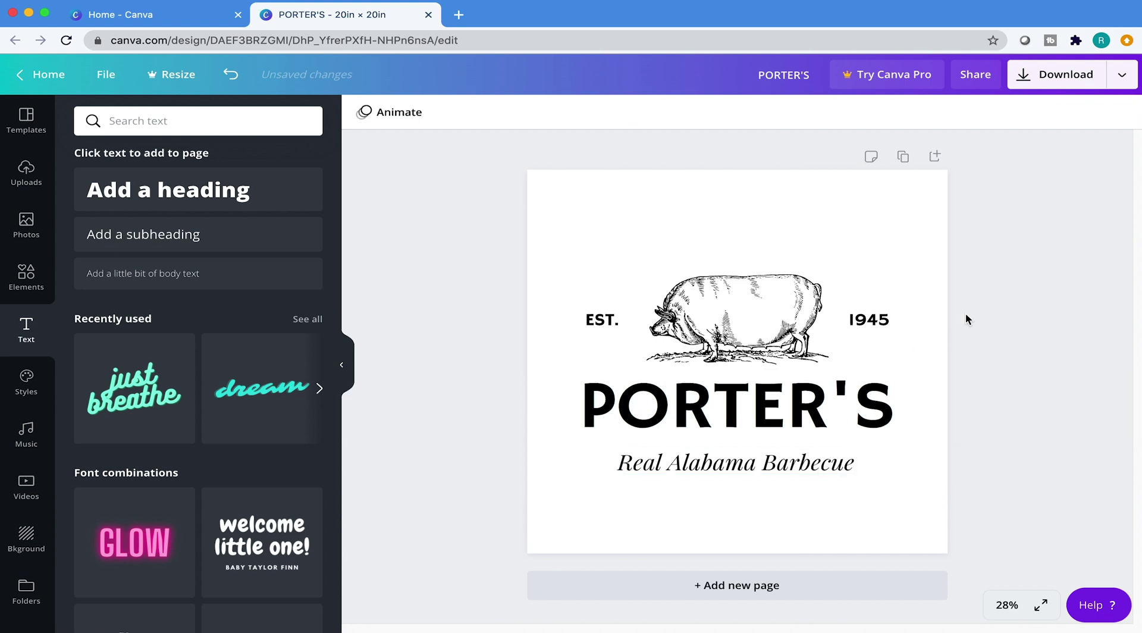
left_click(809, 327)
key("shift+Left")
key("shift+Left")
key("shift+Left")
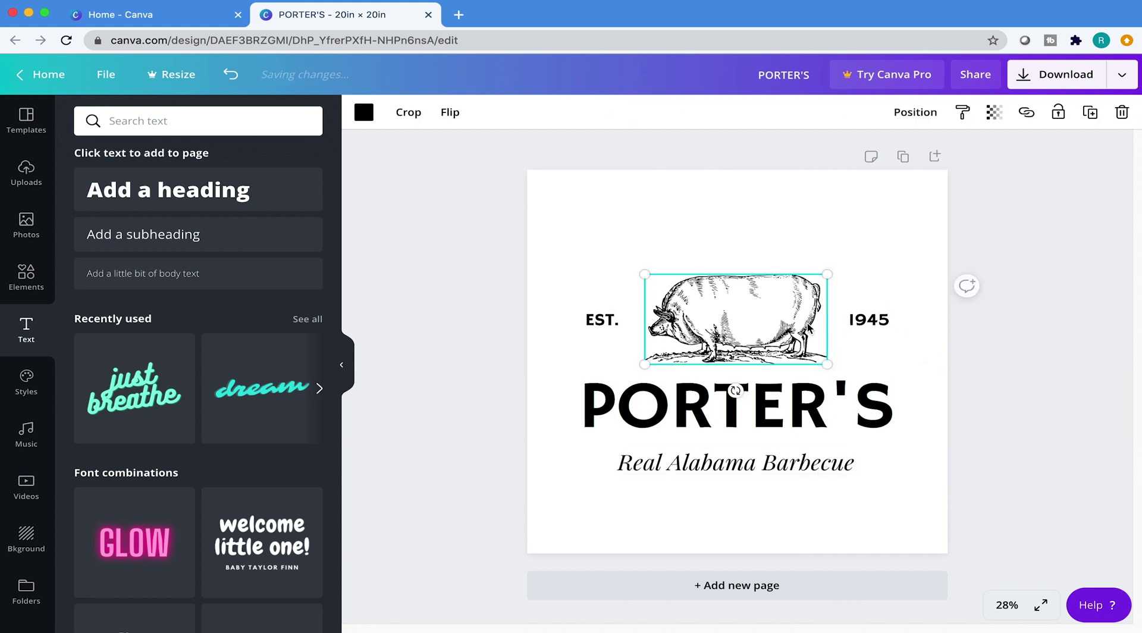
left_click(833, 191)
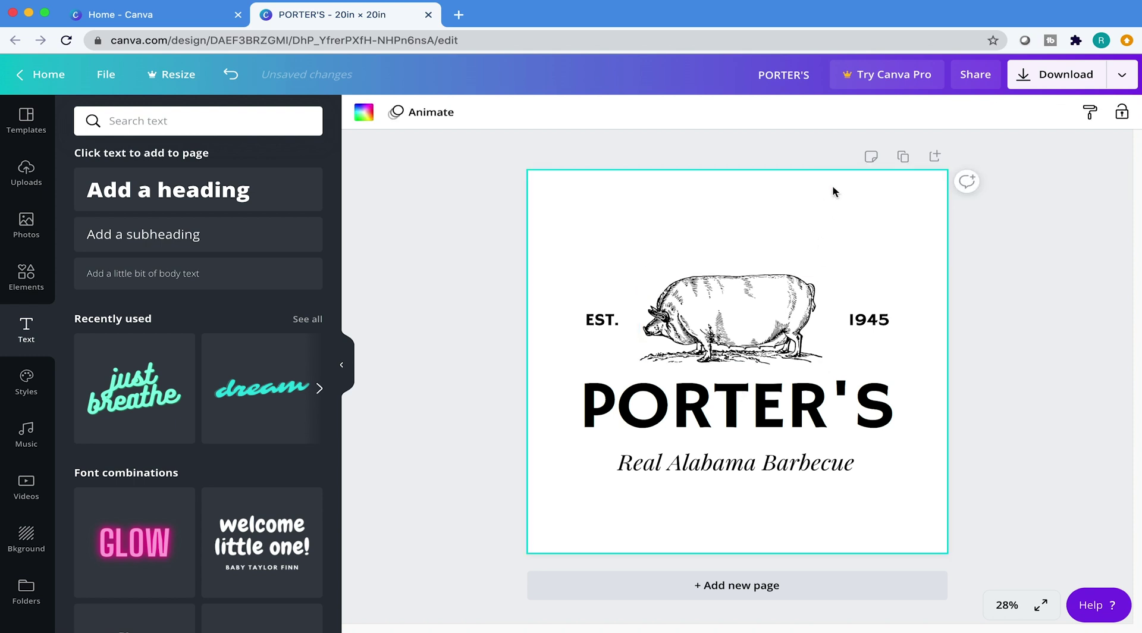
left_click(748, 325)
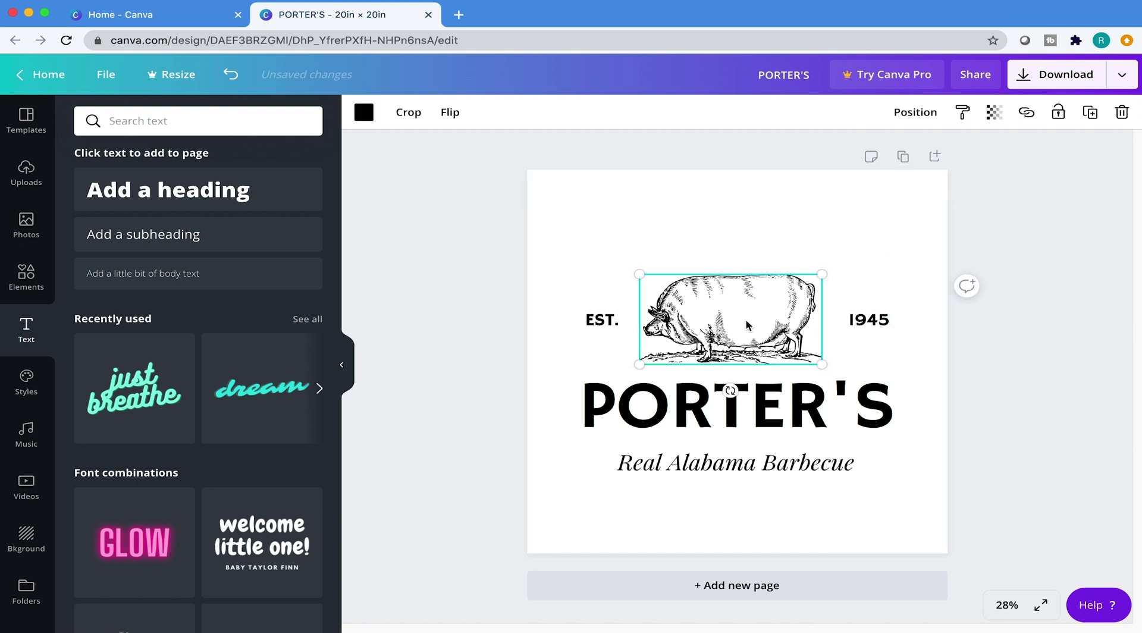
left_click(766, 215)
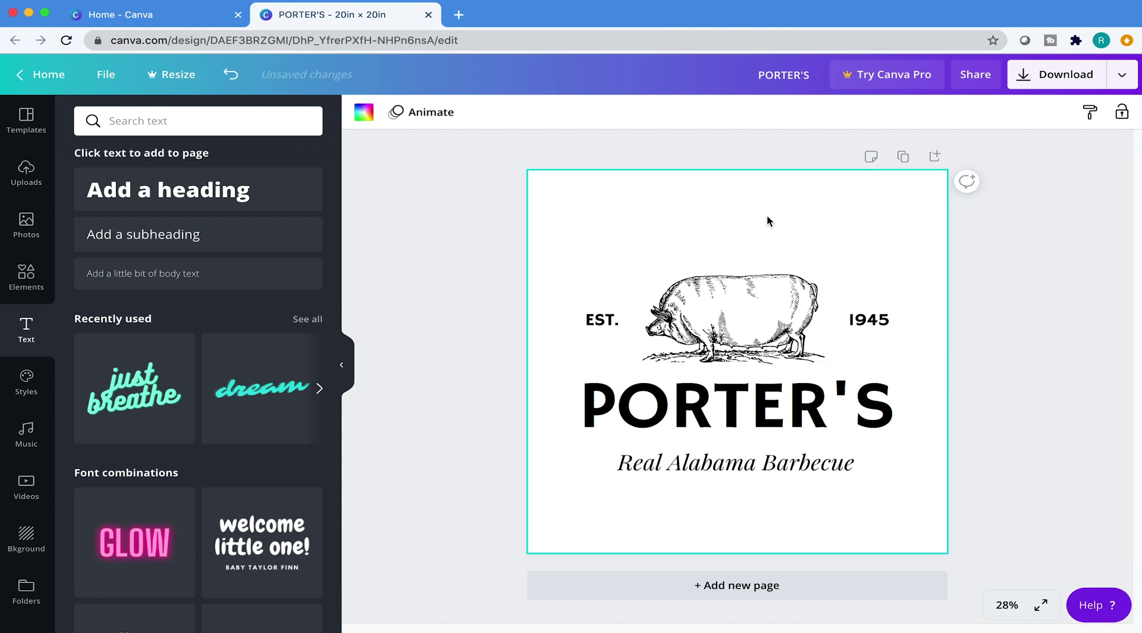
left_click(964, 243)
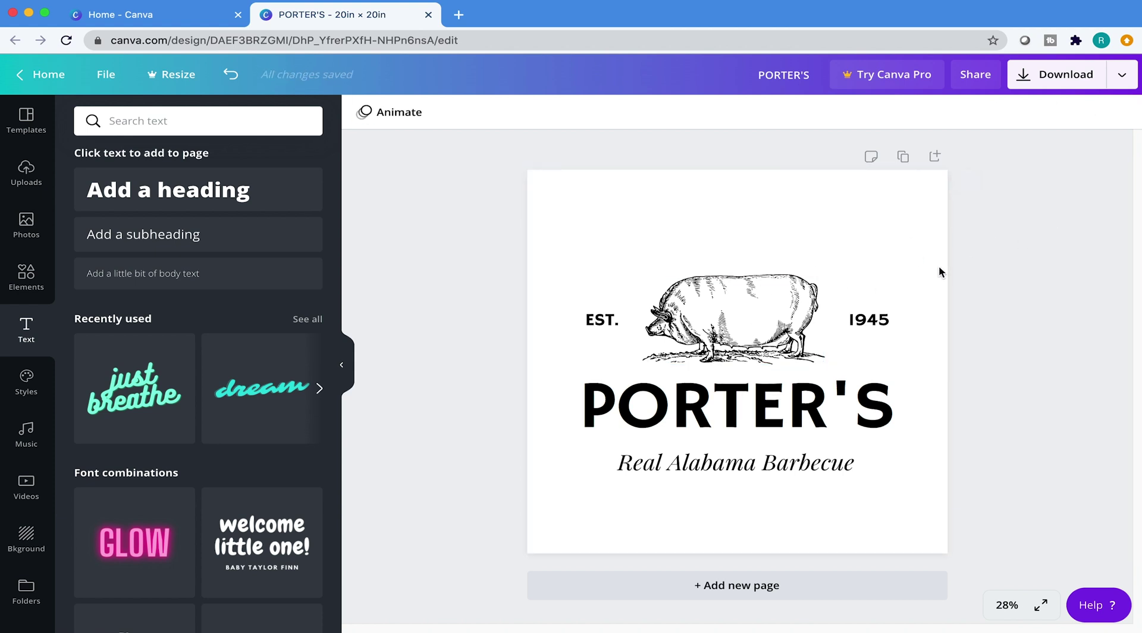
Marquee-select all five logo elements and centre them together on the page.
left_click_drag(938, 272, 533, 510)
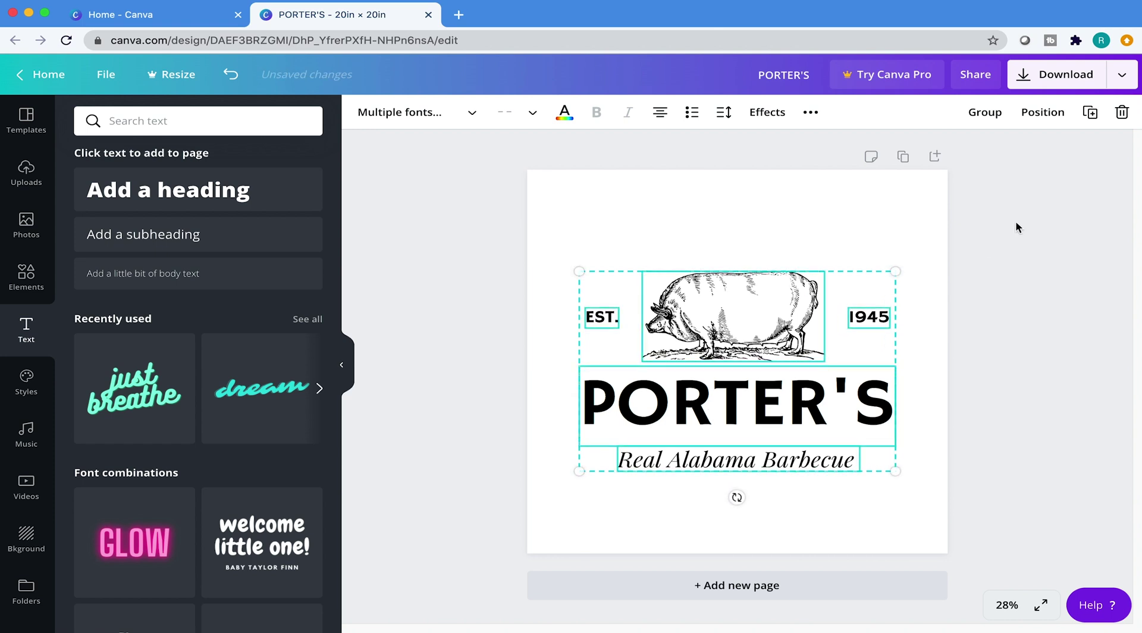
left_click_drag(1015, 227, 533, 516)
left_click_drag(736, 400, 736, 396)
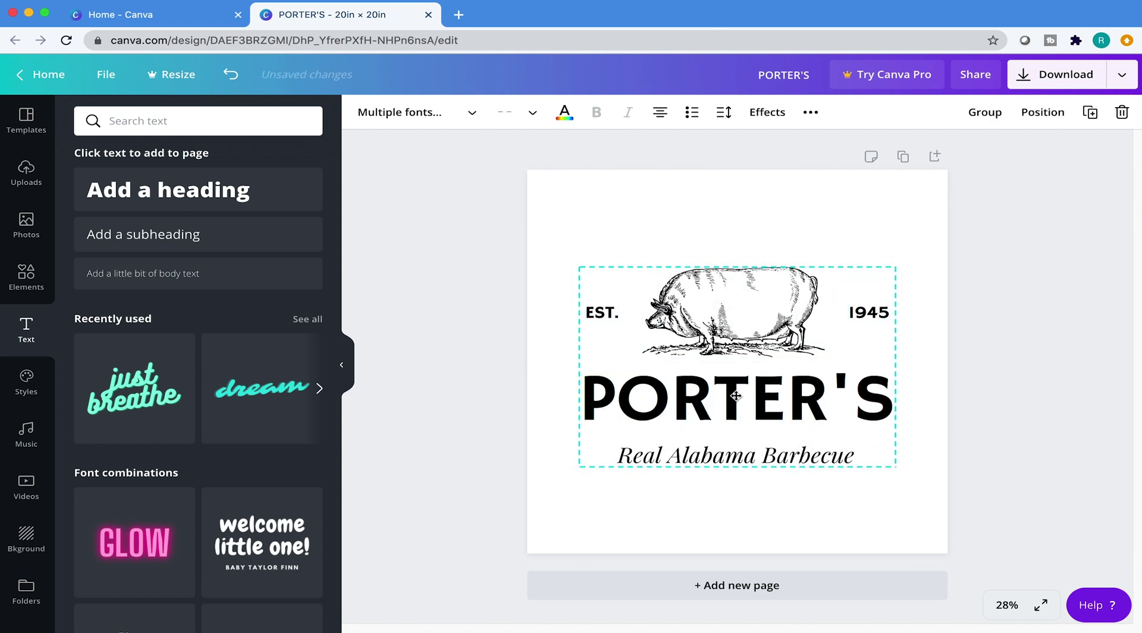
left_click(915, 242)
left_click(1038, 260)
left_click_drag(1036, 252, 564, 515)
mouse_move(700, 410)
left_mouse_down()
mouse_move(710, 409)
mouse_move(701, 409)
left_mouse_up()
left_click(748, 199)
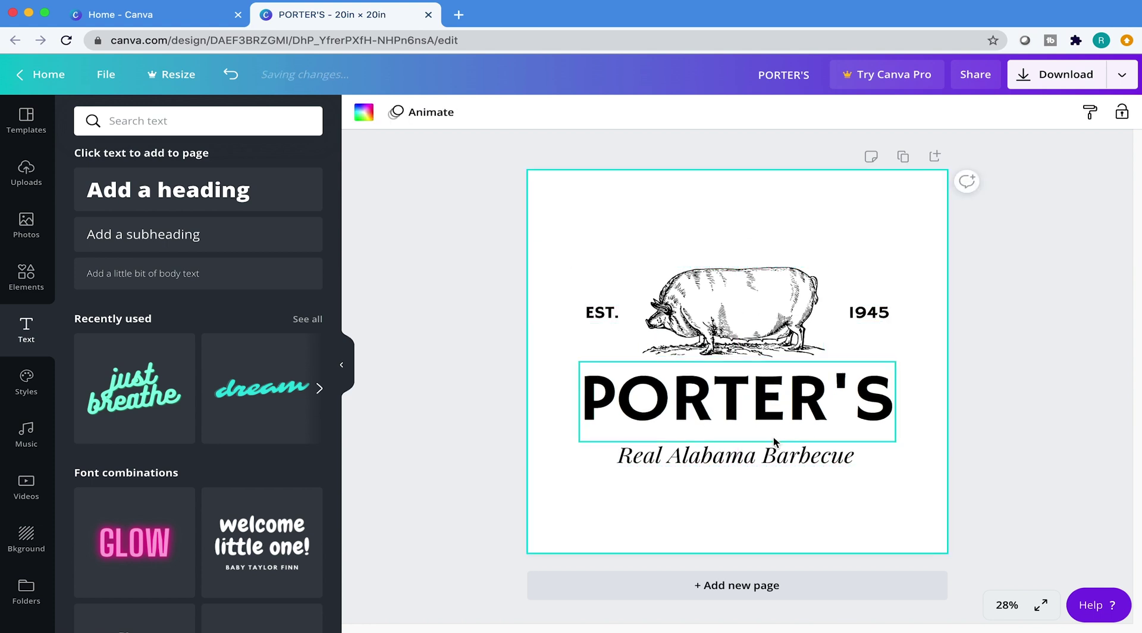
left_click(1004, 283)
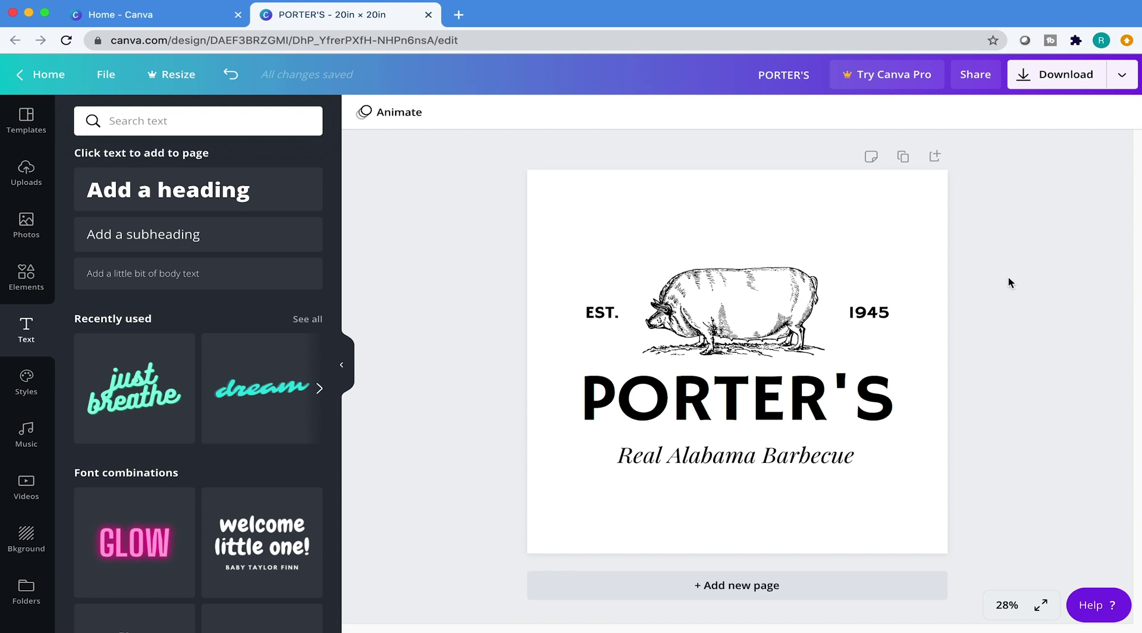
Confirm in the File menu that the design is saved, then browse the Styles presets.
left_click(110, 86)
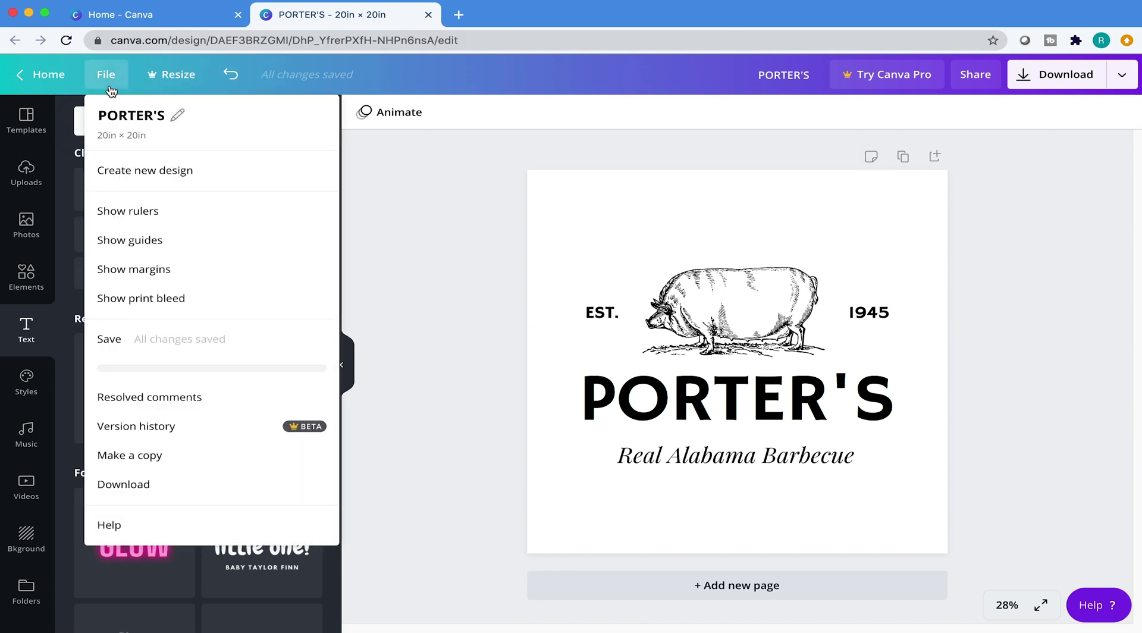
left_click(169, 345)
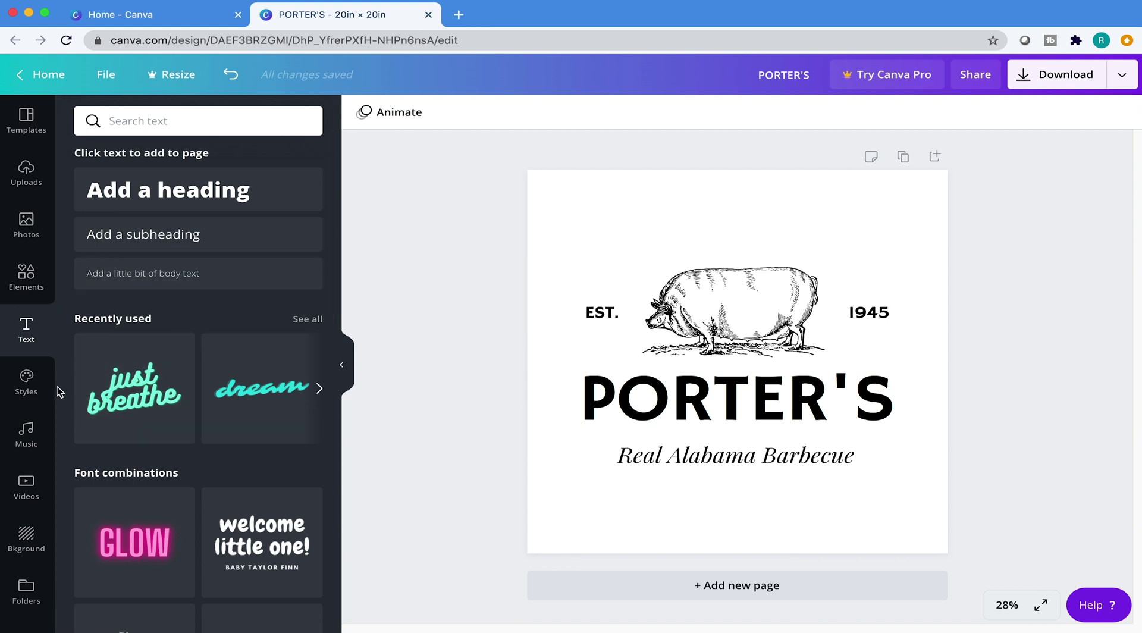
left_click(27, 384)
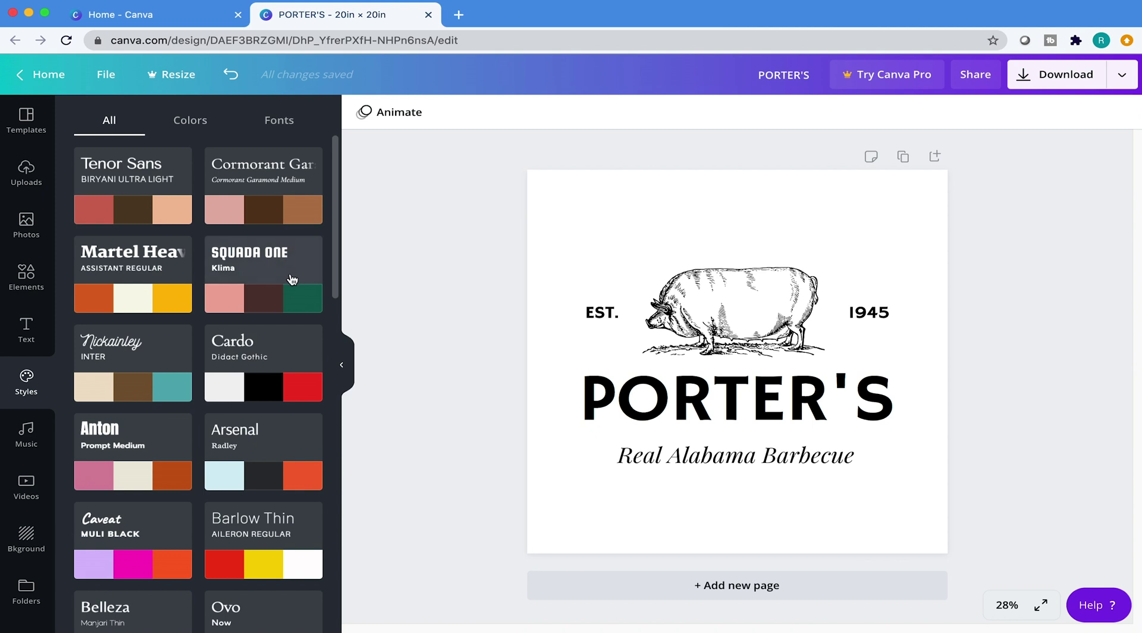
Try the Squada One, Cormorant Garamond and Martel Heavy style presets, shuffling each one's colours.
left_click(291, 280)
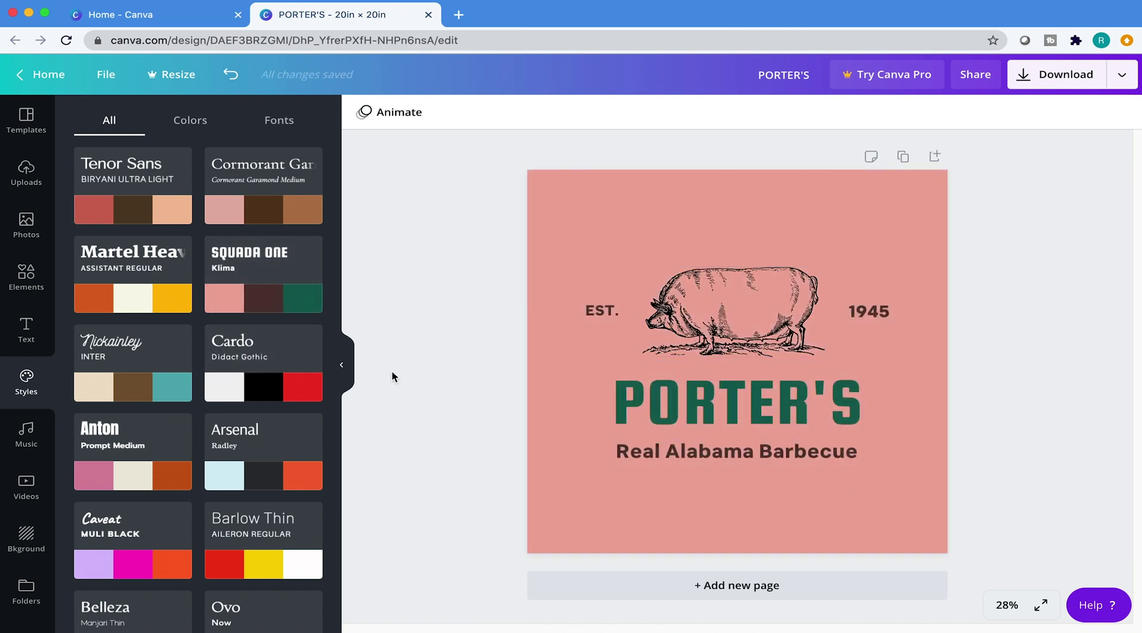
mouse_move(231, 284)
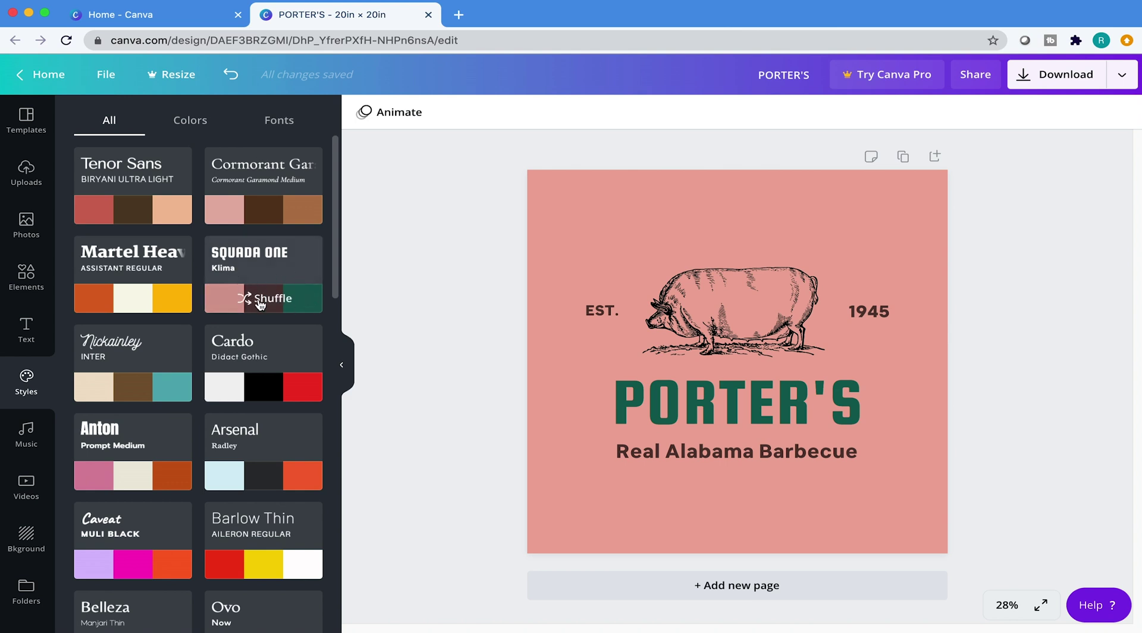
left_click(288, 276)
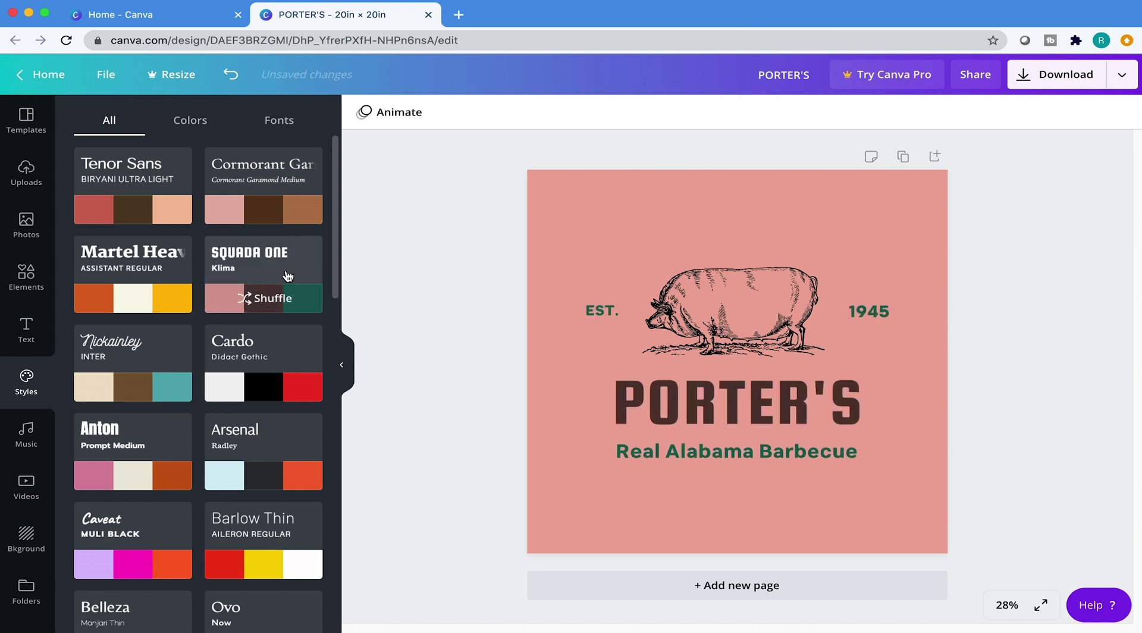
left_click(288, 276)
left_click(275, 199)
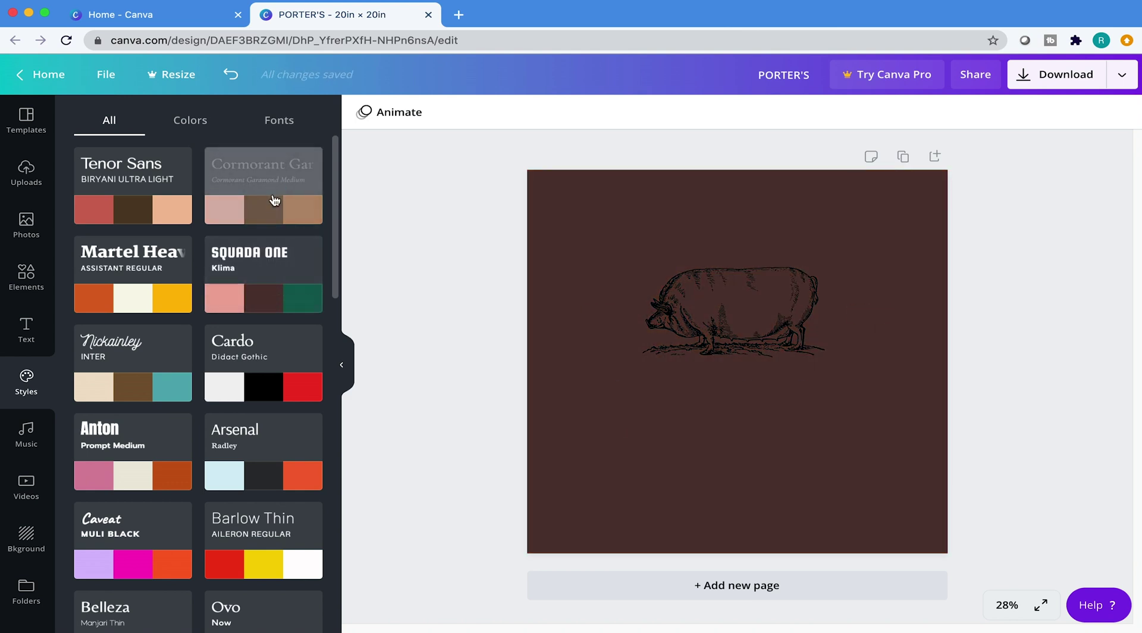
left_click(275, 202)
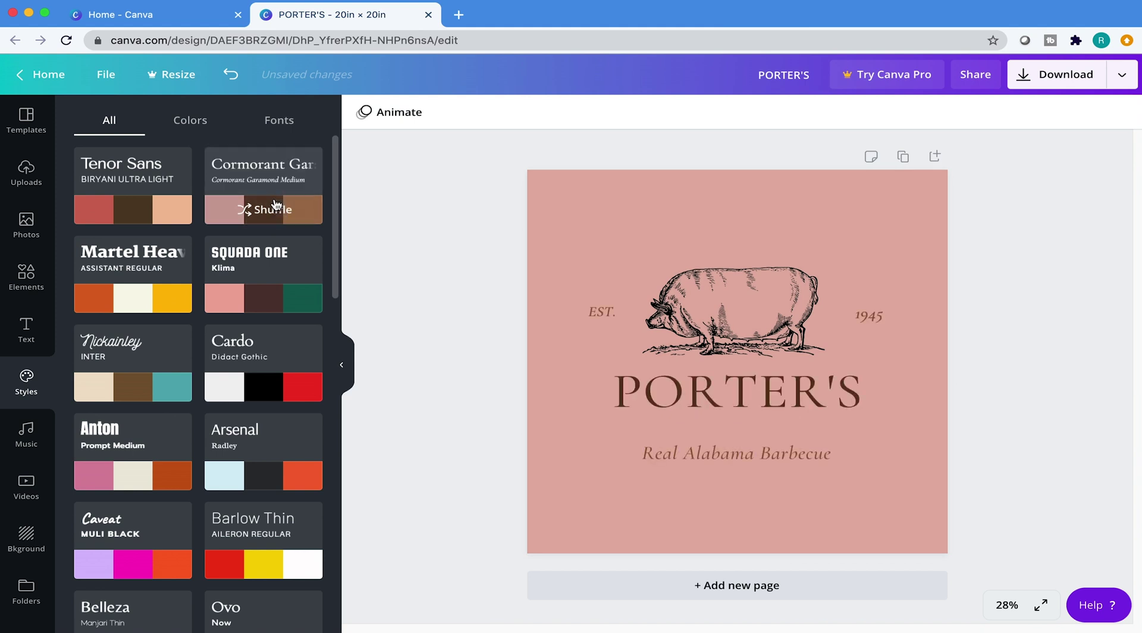
left_click(147, 298)
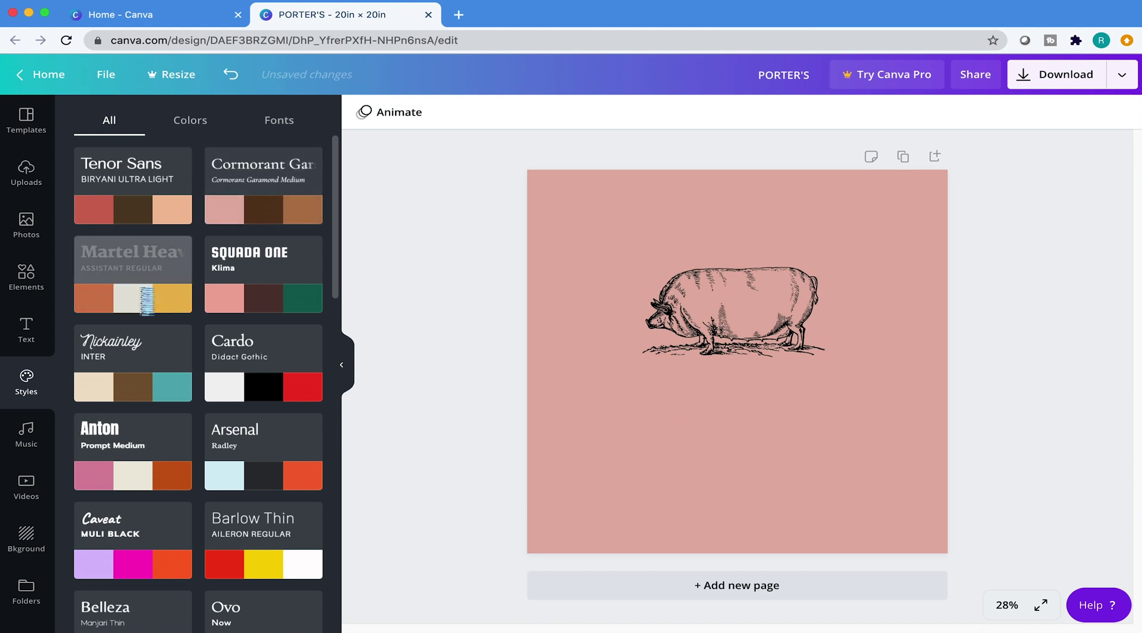
left_click(153, 285)
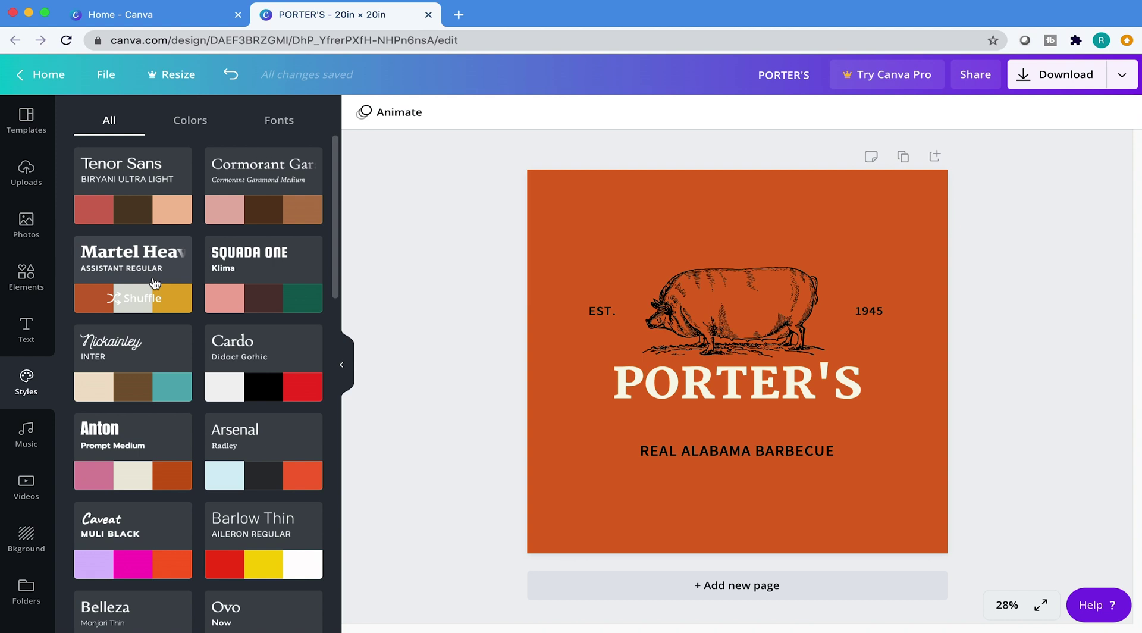
left_click(154, 284)
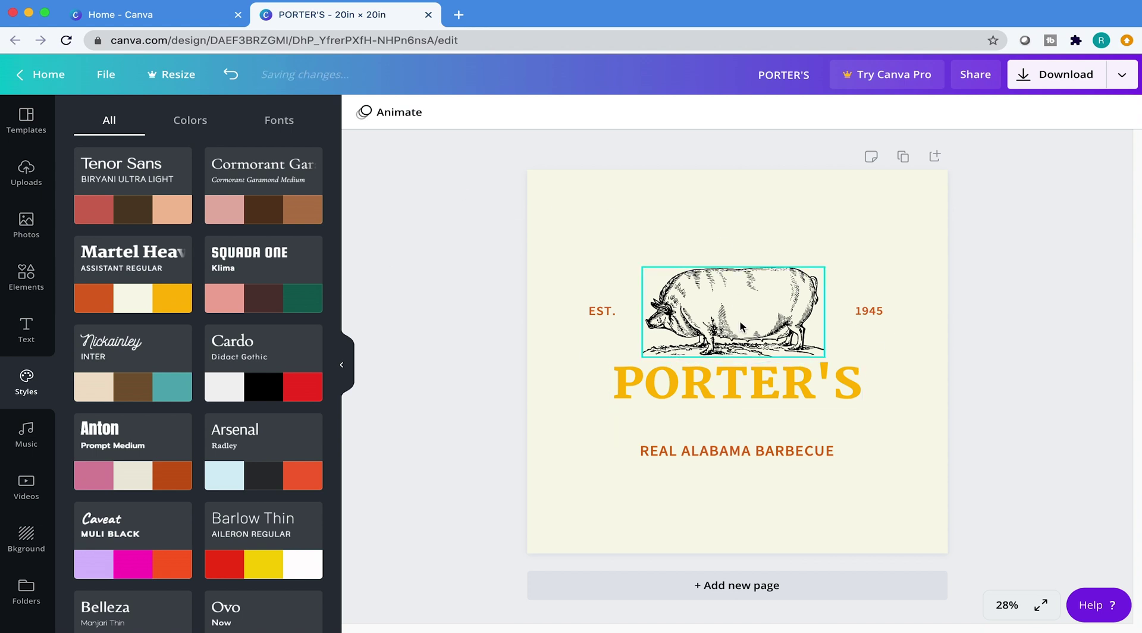
Undo the style presets to restore the black-on-white logo, then save the design.
left_click(231, 75)
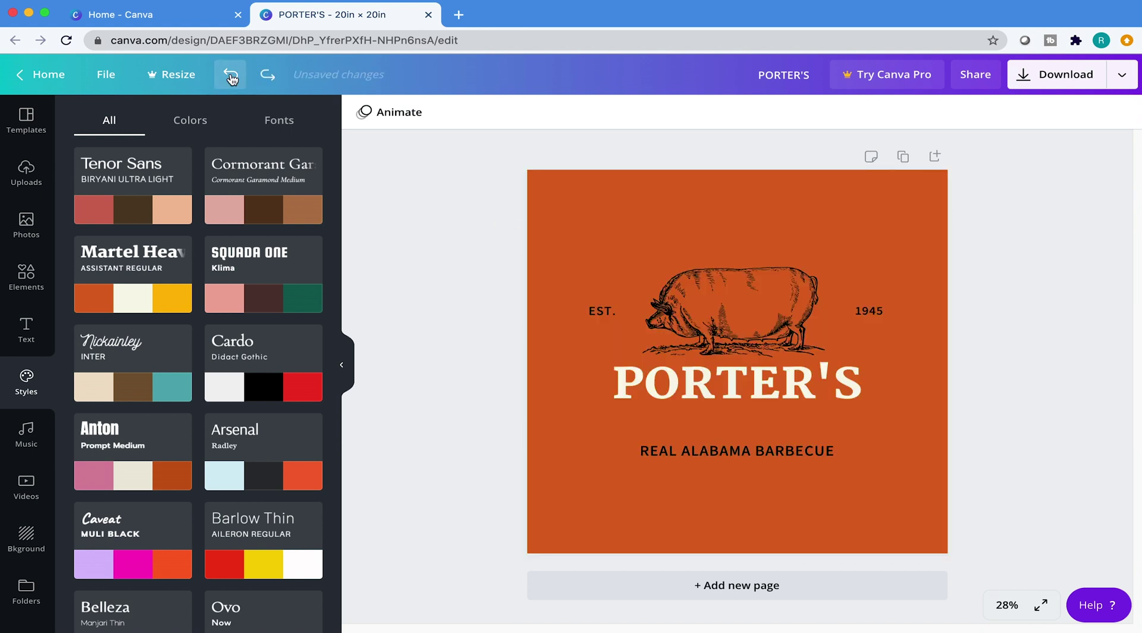
left_click(231, 76)
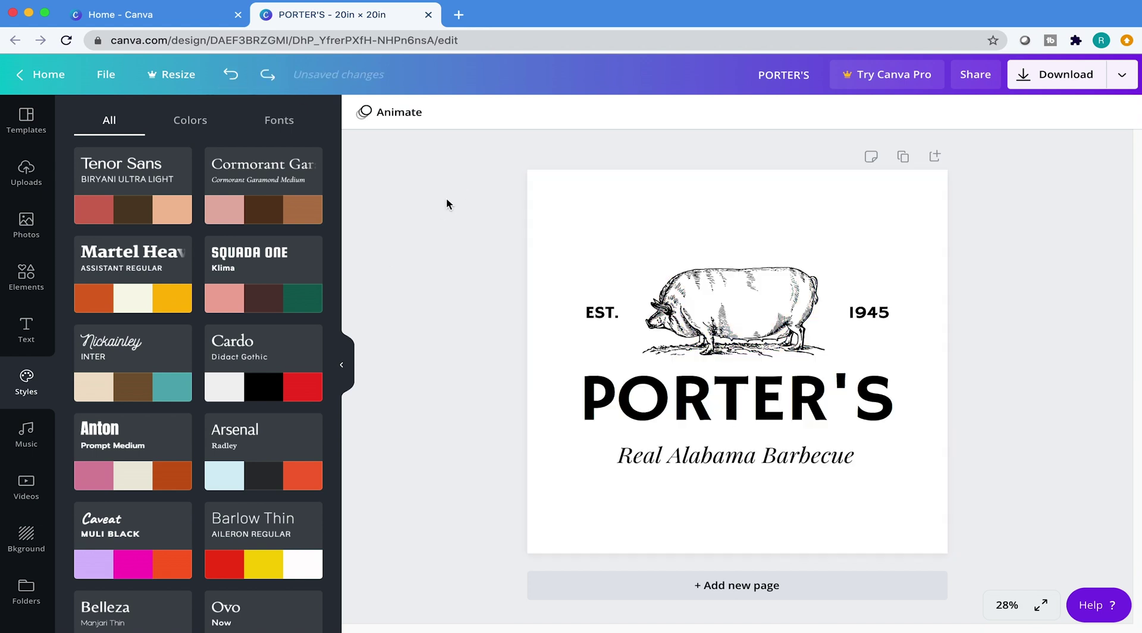
left_click(127, 76)
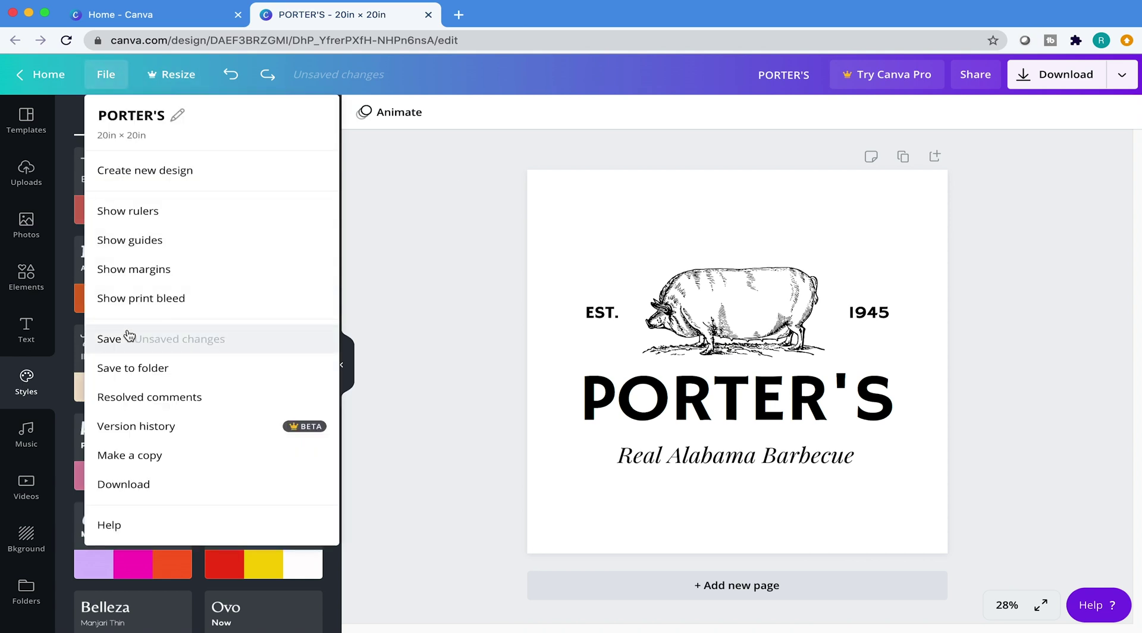
left_click(129, 335)
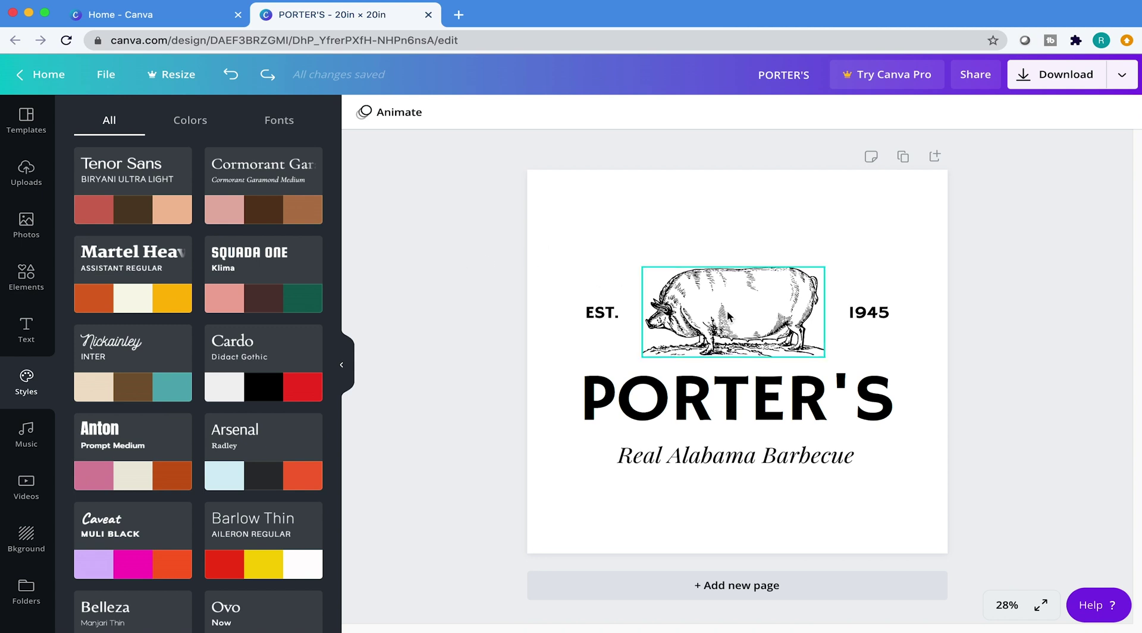
left_click(682, 390)
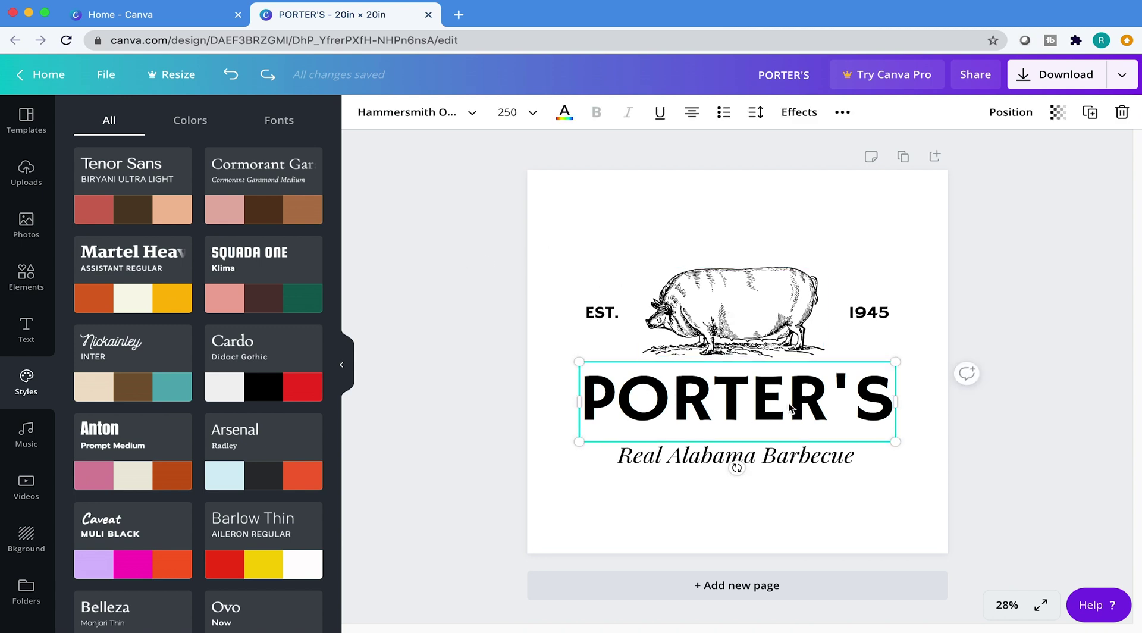
left_click(566, 117)
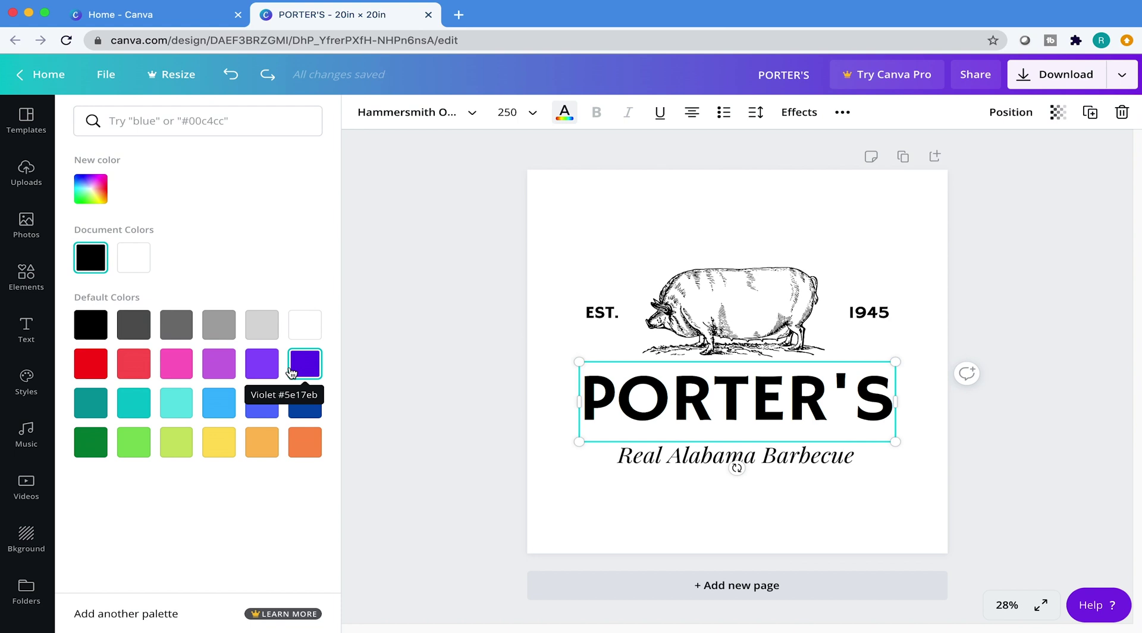
left_click(88, 189)
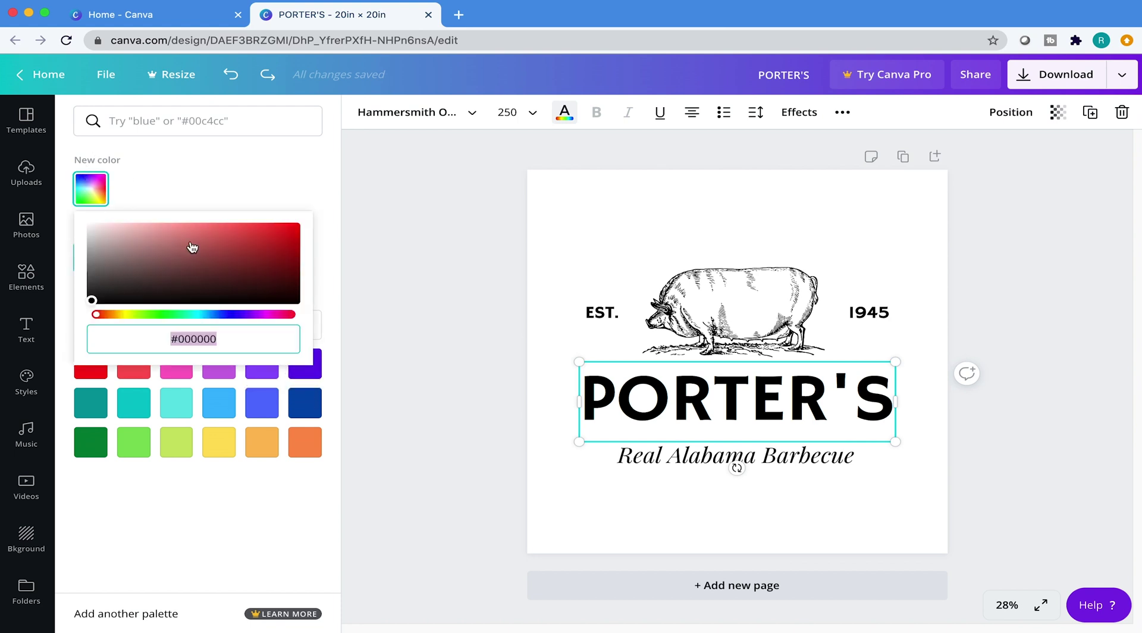
left_click_drag(164, 287, 204, 260)
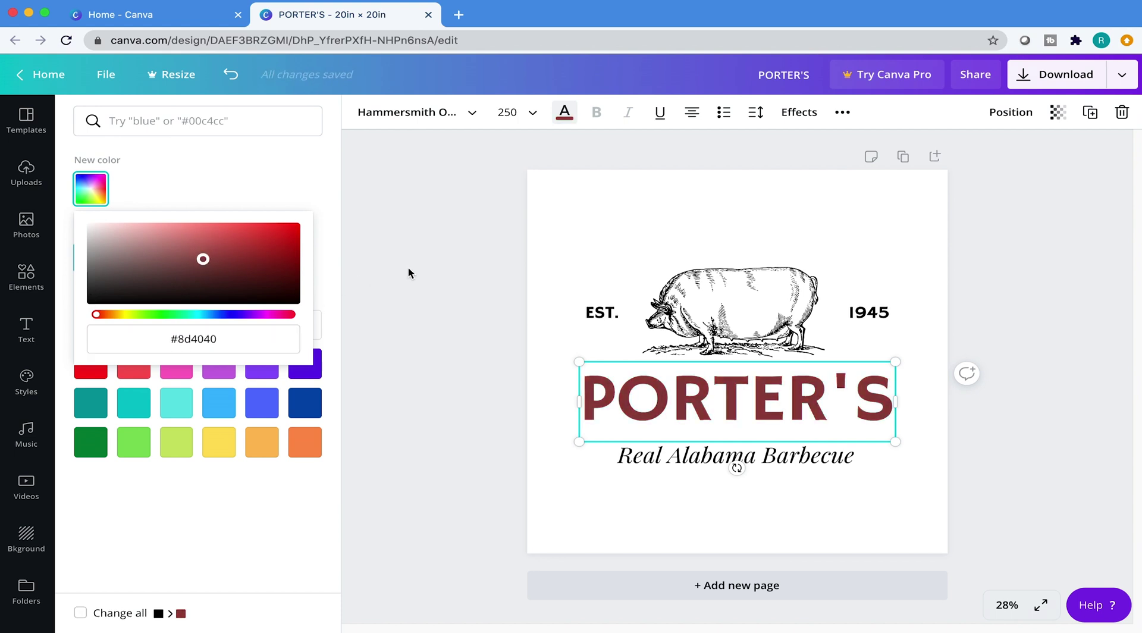
key("Escape")
key("super+z")
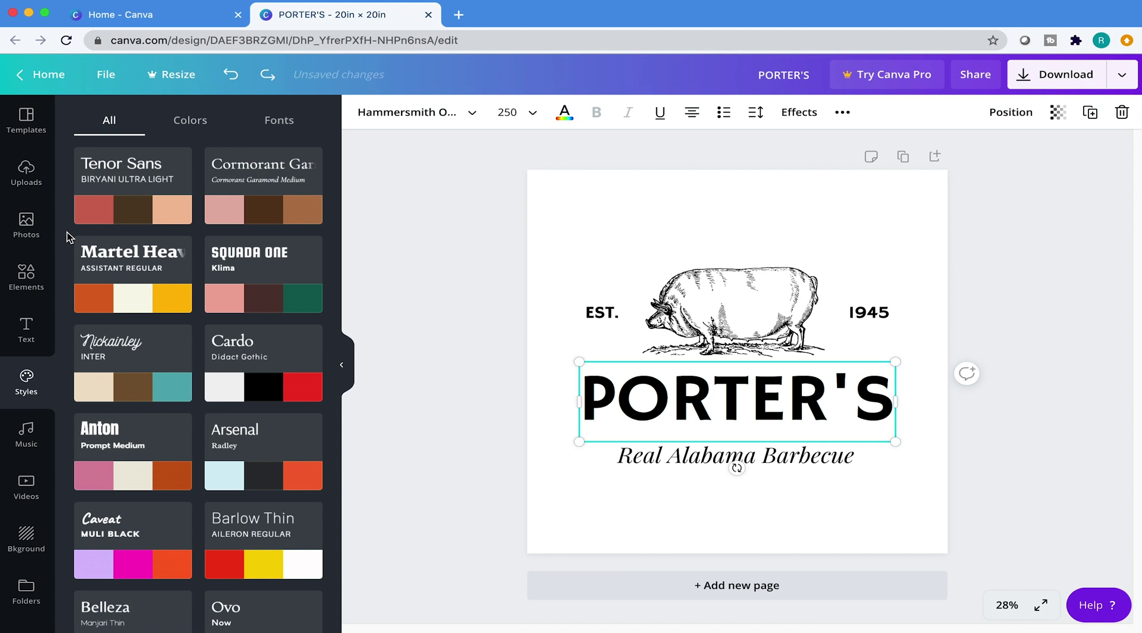
Start an image upload from the device, cancel it, and return to the uploaded images list.
left_click(41, 239)
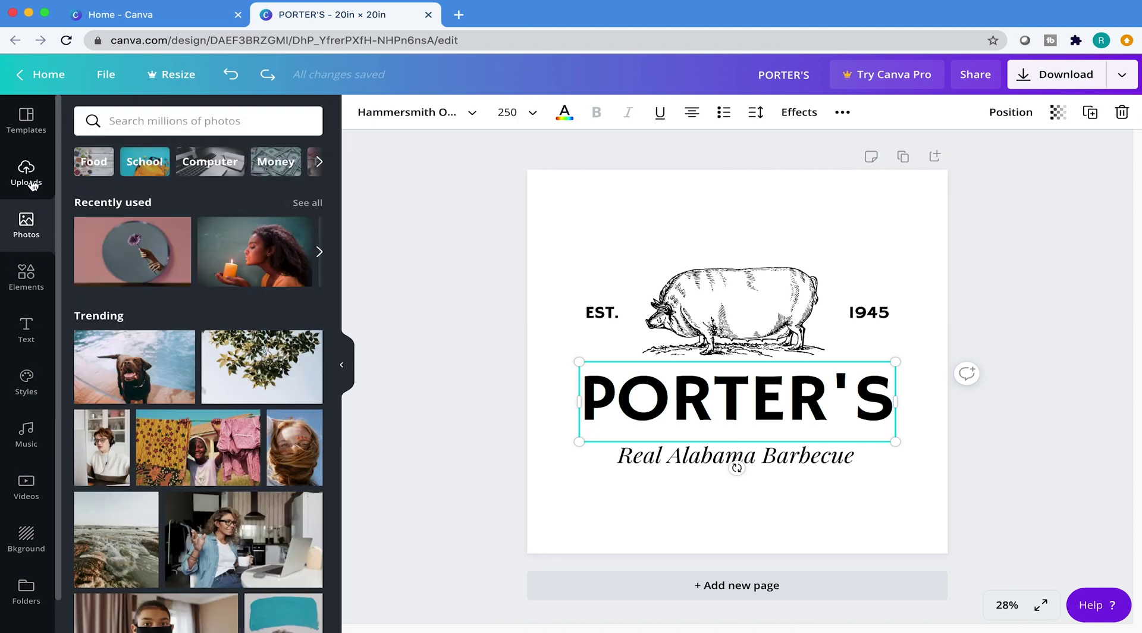
left_click(33, 182)
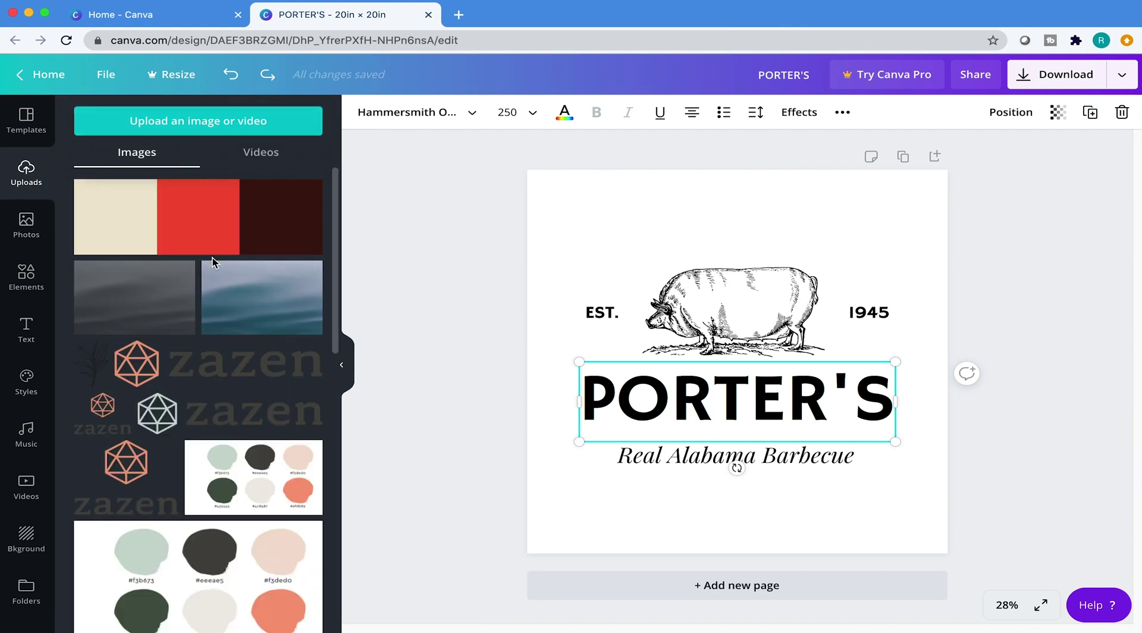
left_click(197, 120)
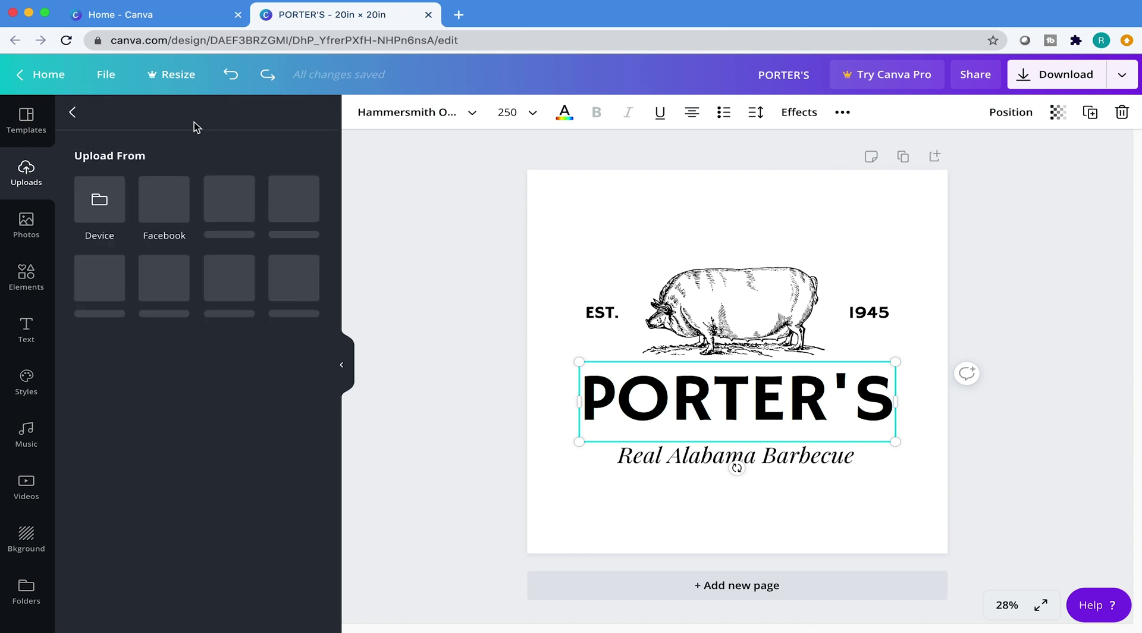
left_click(94, 202)
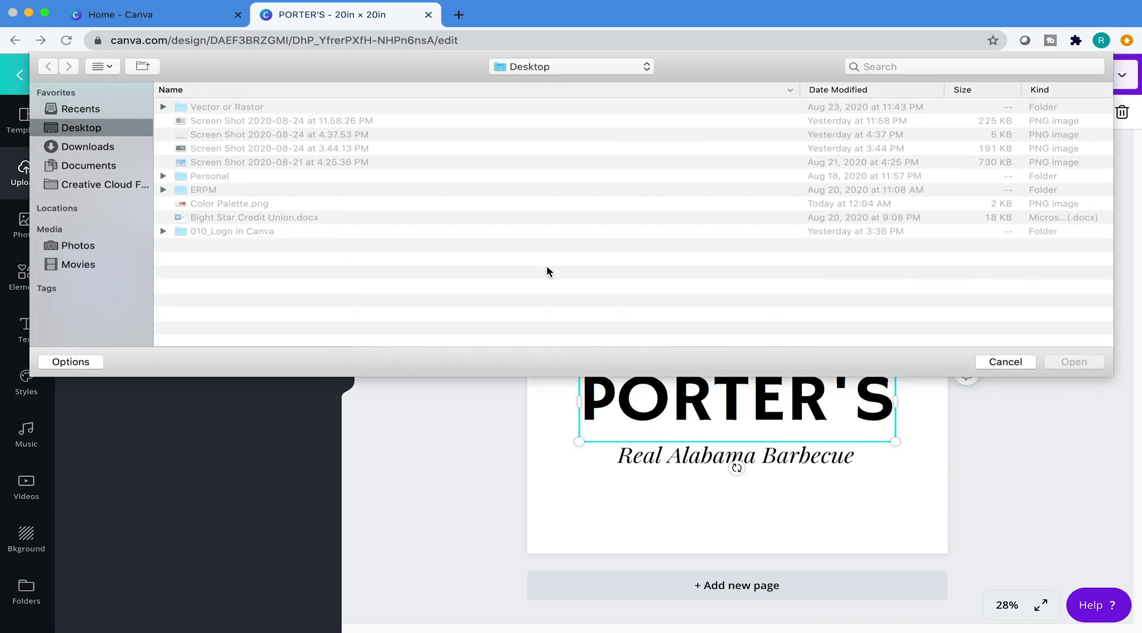
left_click(1009, 362)
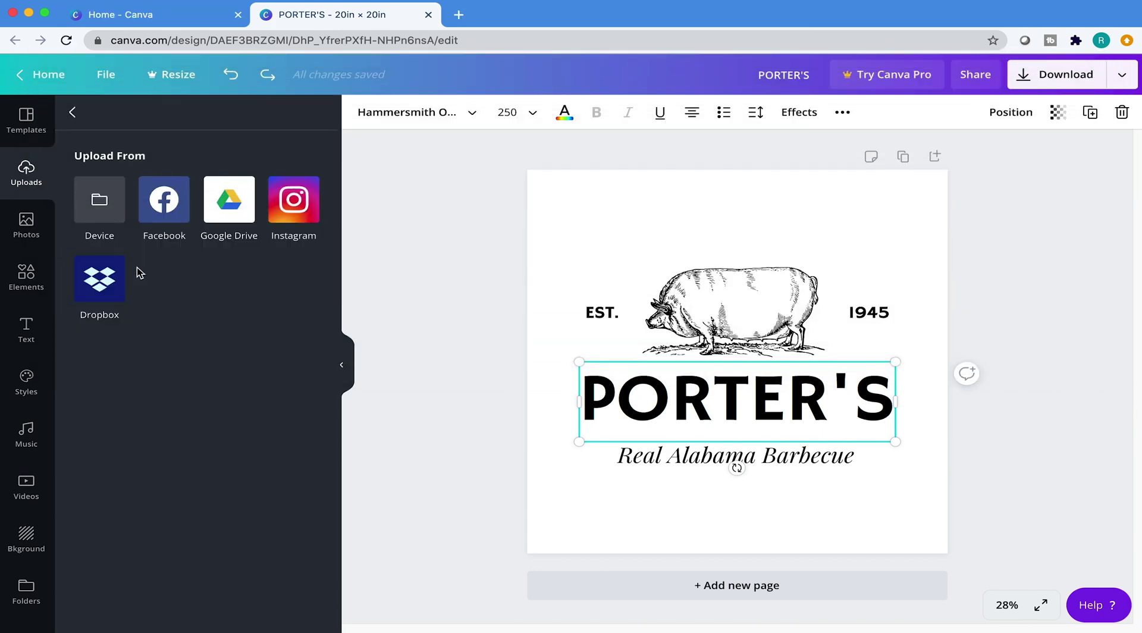
left_click(27, 227)
left_click(27, 173)
left_click(73, 112)
Place the colour-palette image above the pig, then bring up the pig's colour options.
left_click(158, 240)
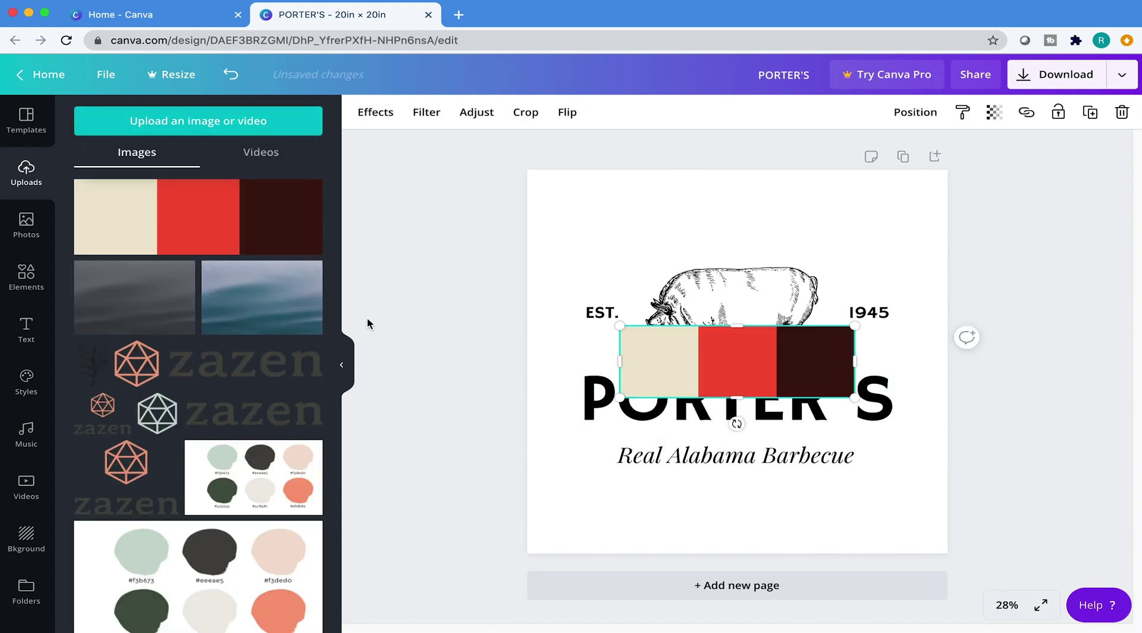
left_click_drag(678, 352, 683, 187)
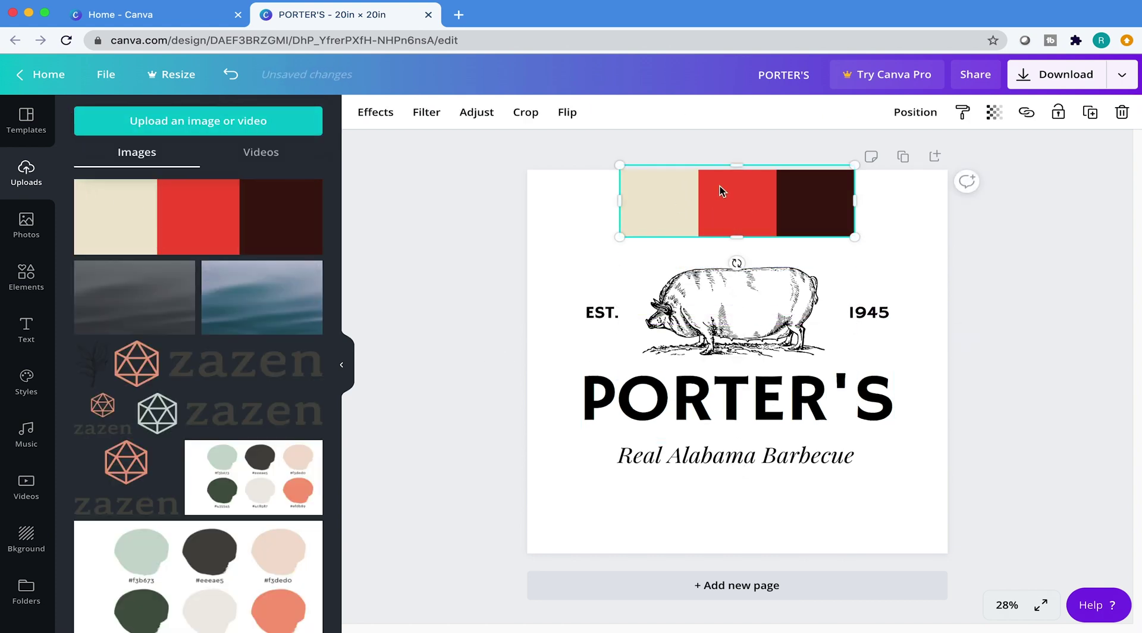
left_click(576, 227)
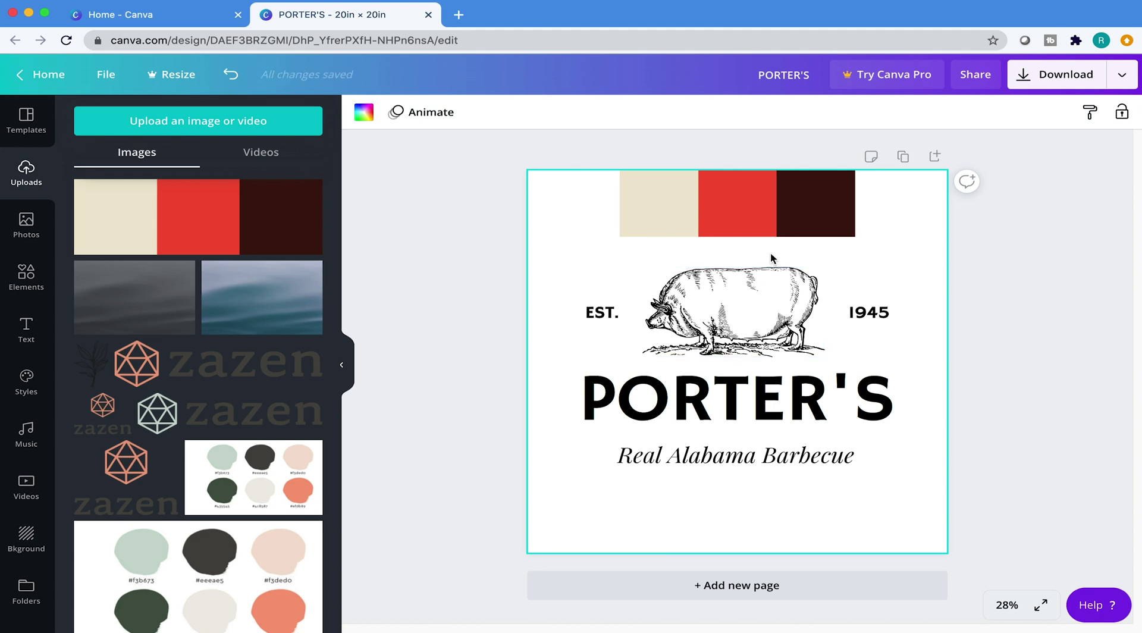
left_click(773, 279)
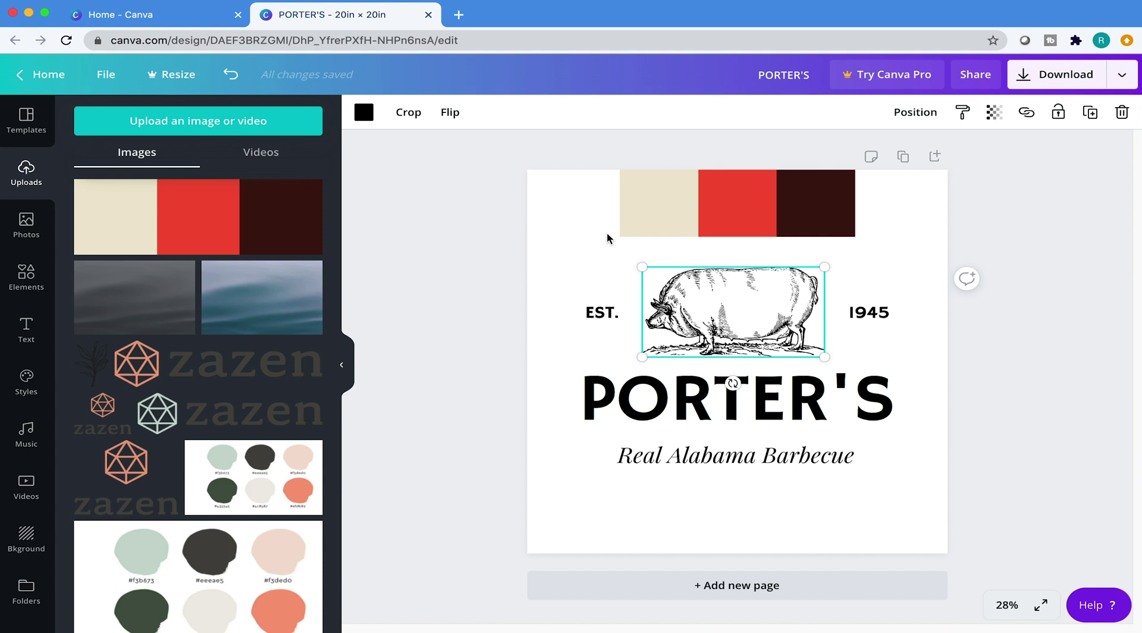
left_click(365, 113)
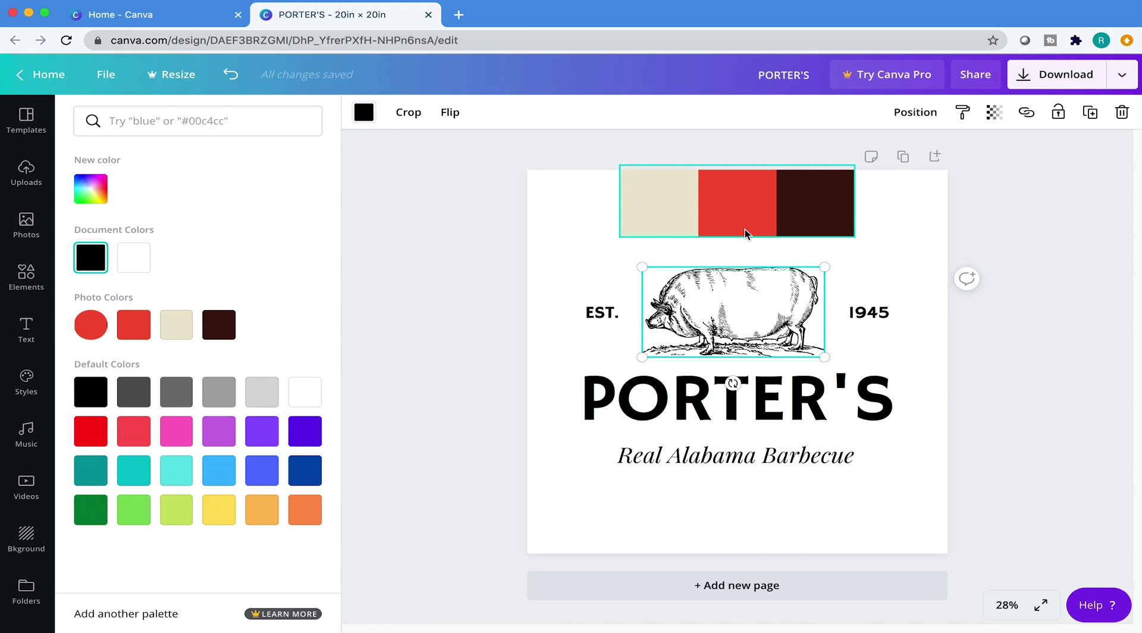
Recolour the pig illustration red and PORTER'S dark brown.
left_click(134, 333)
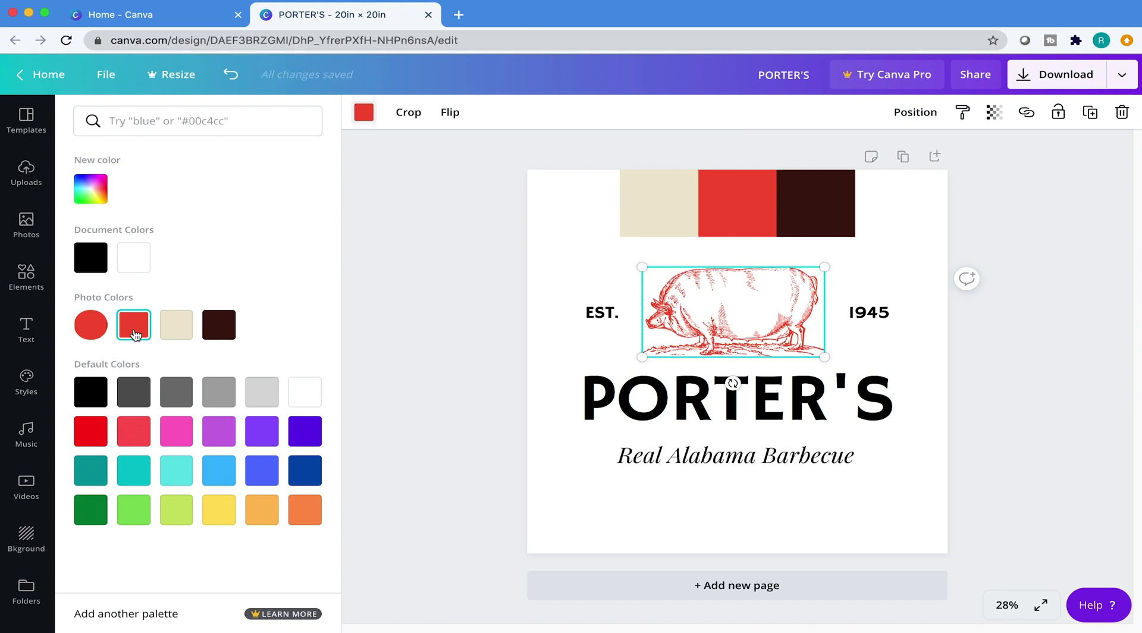
left_click(648, 397)
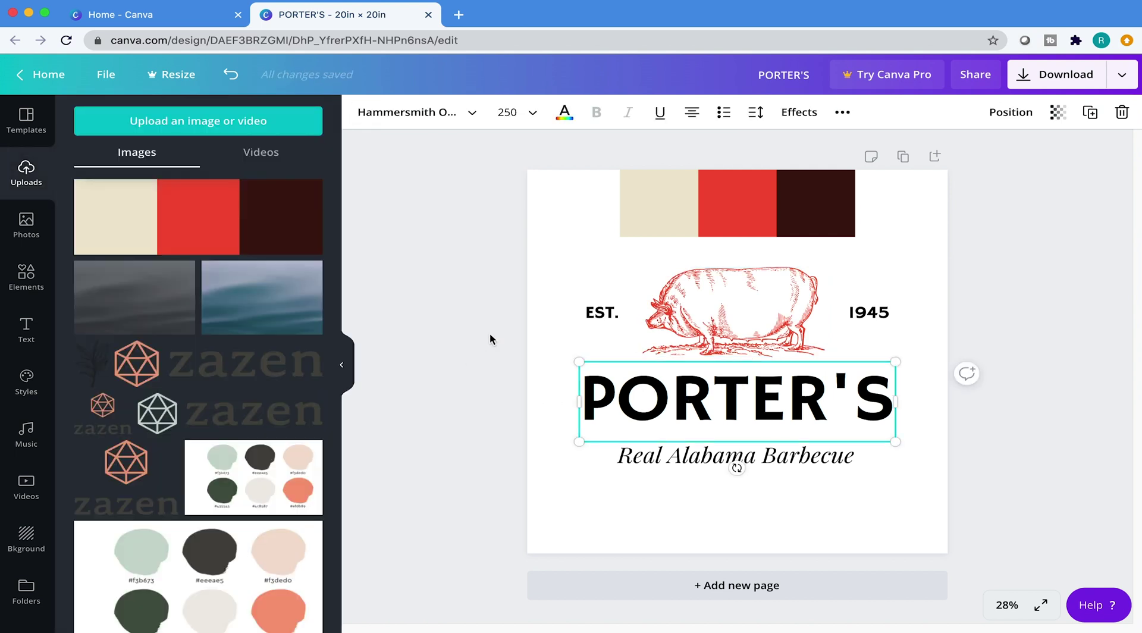
left_click(565, 112)
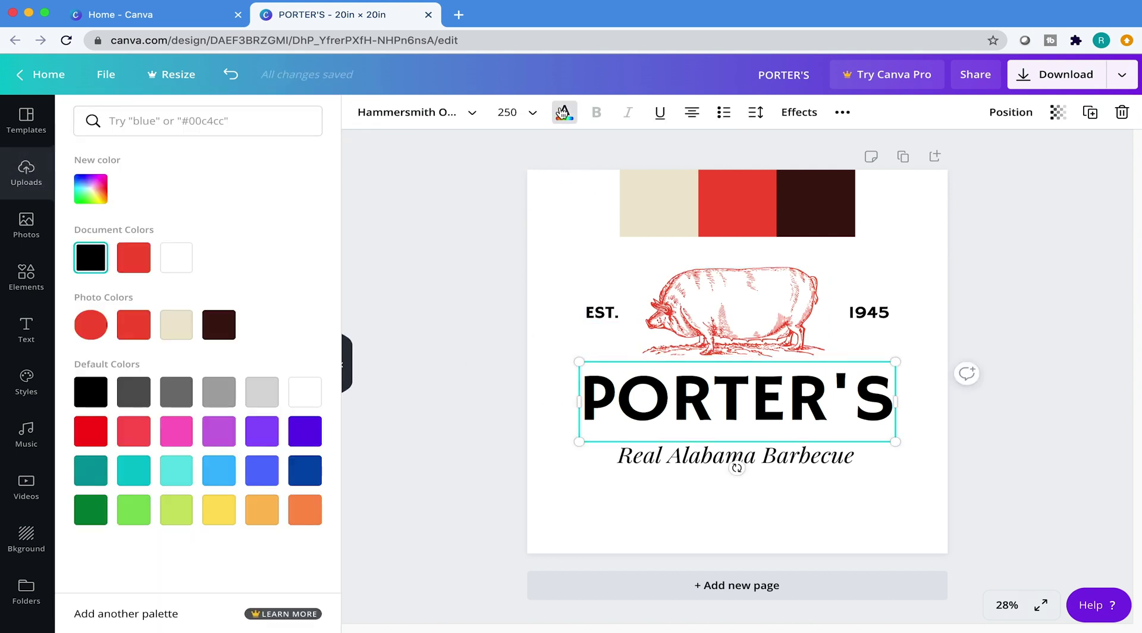
left_click(225, 331)
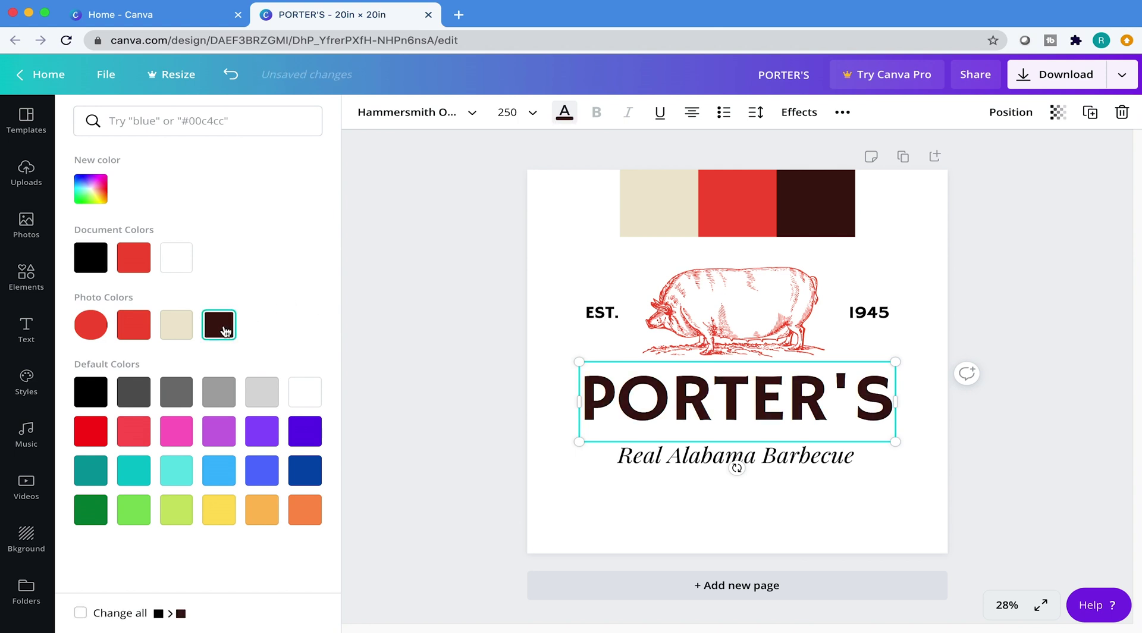
Make EST. and 1945 dark brown.
left_click(610, 325)
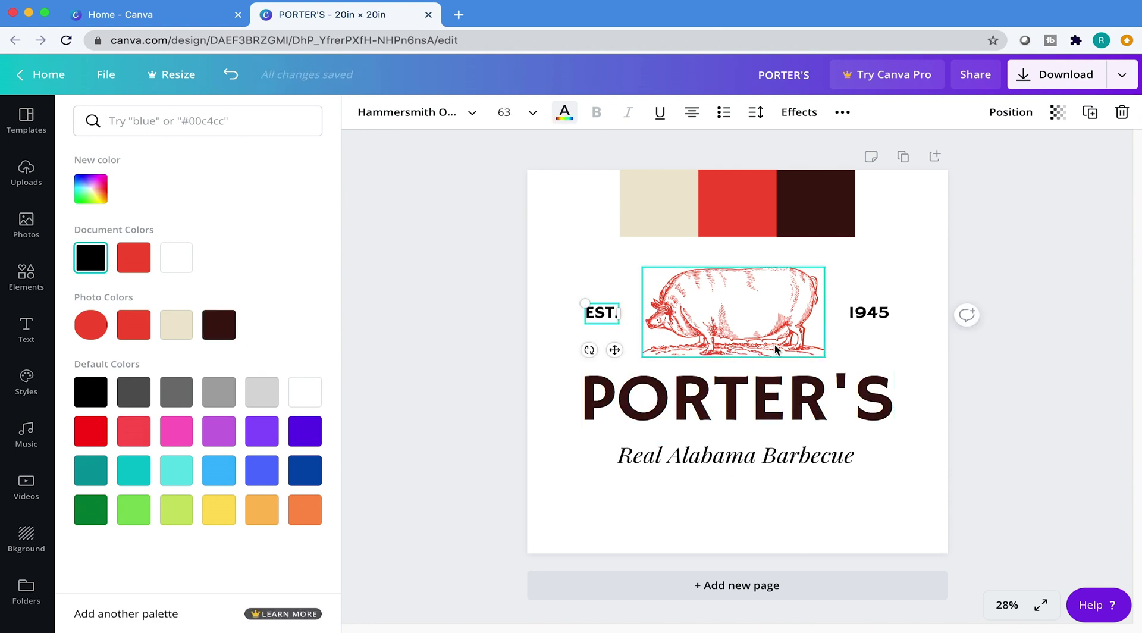
left_click(868, 314, "shift")
left_click(572, 119)
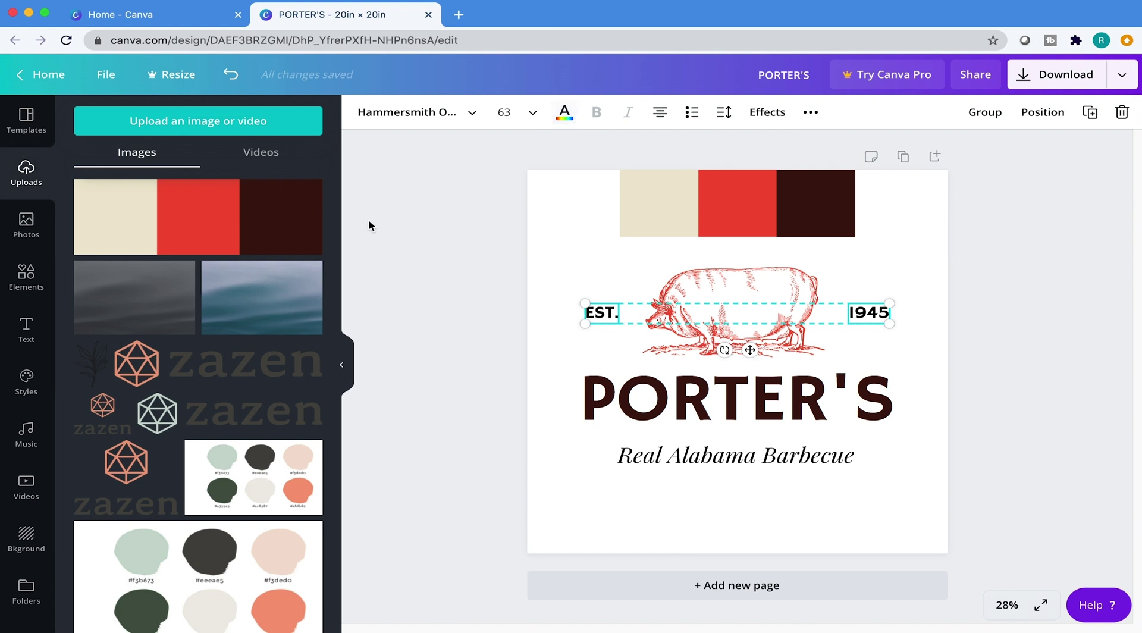
left_click(567, 123)
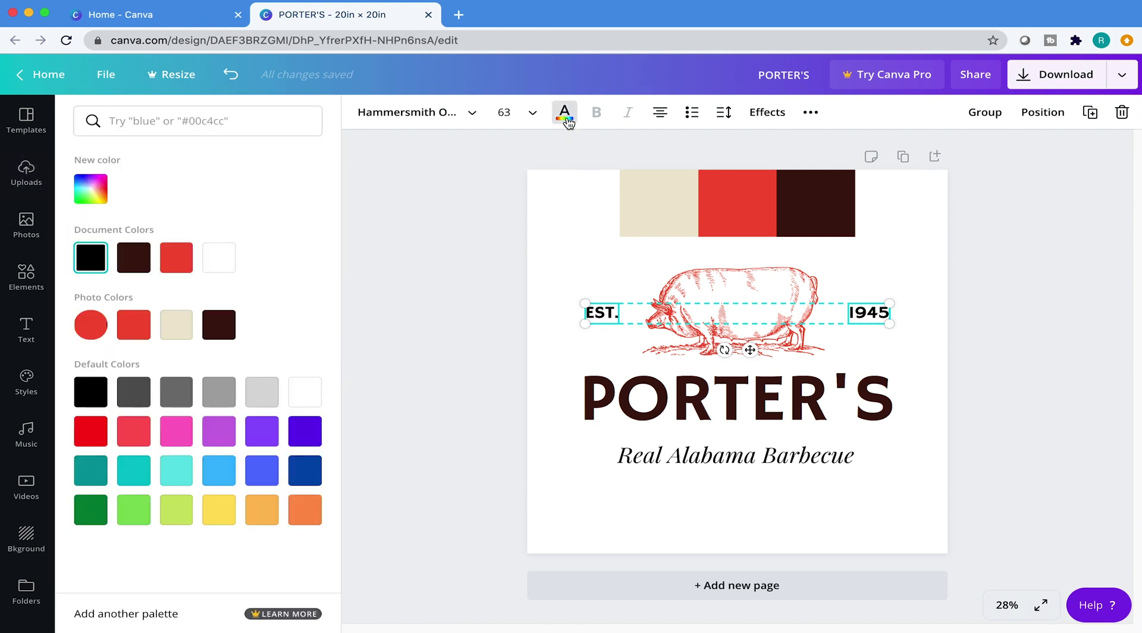
left_click(219, 324)
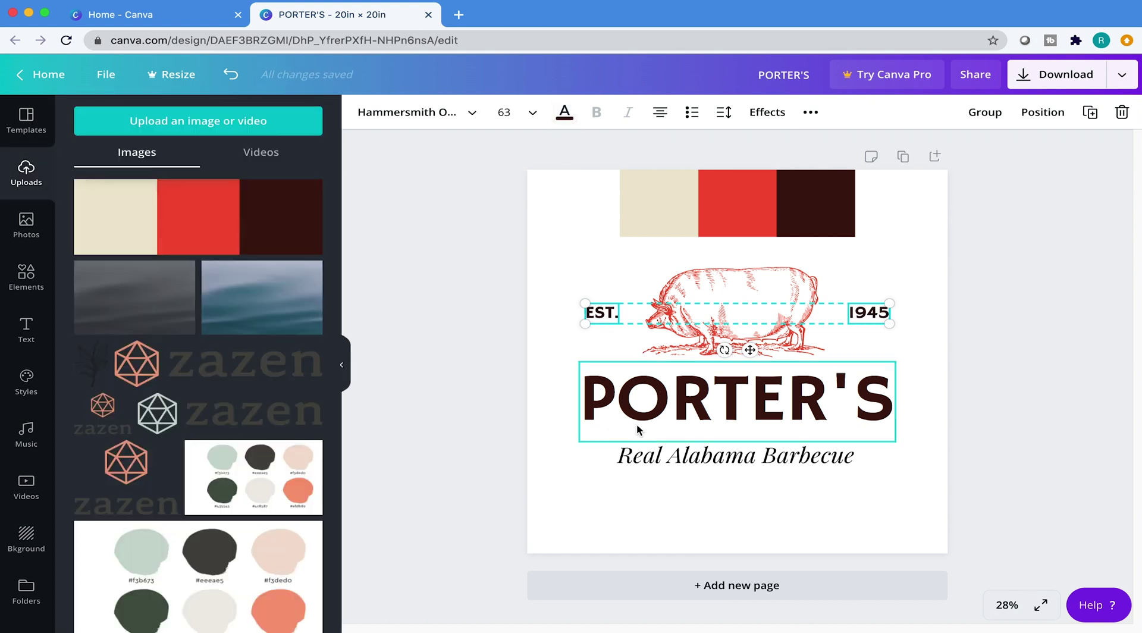
Make the Real Alabama Barbecue tagline red, then select the colour strip image.
left_click(679, 463)
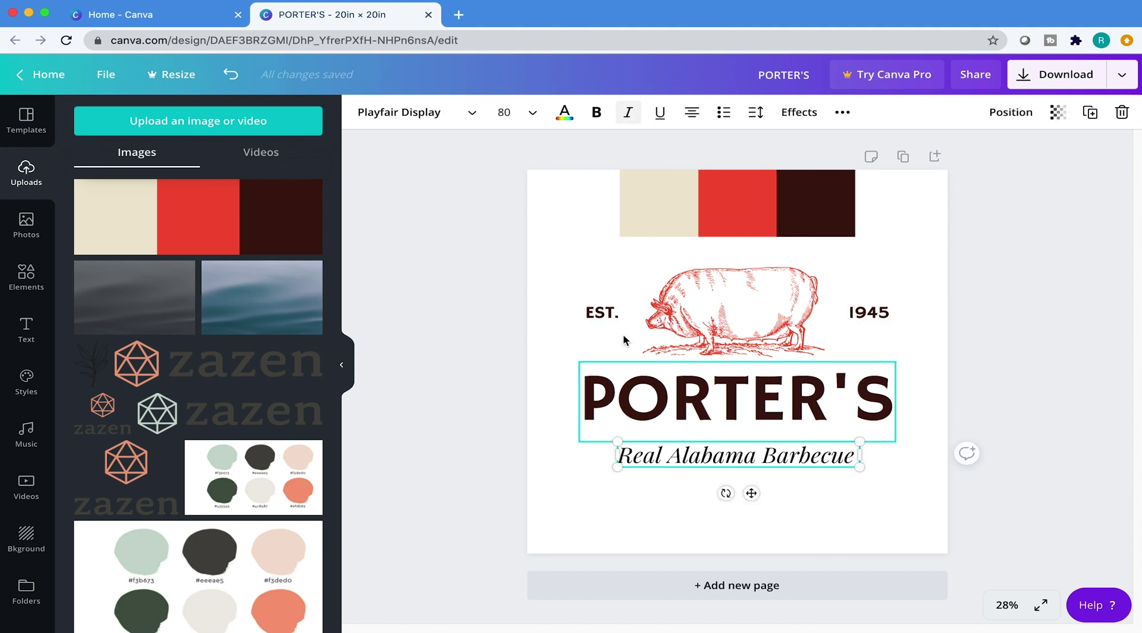
left_click(566, 117)
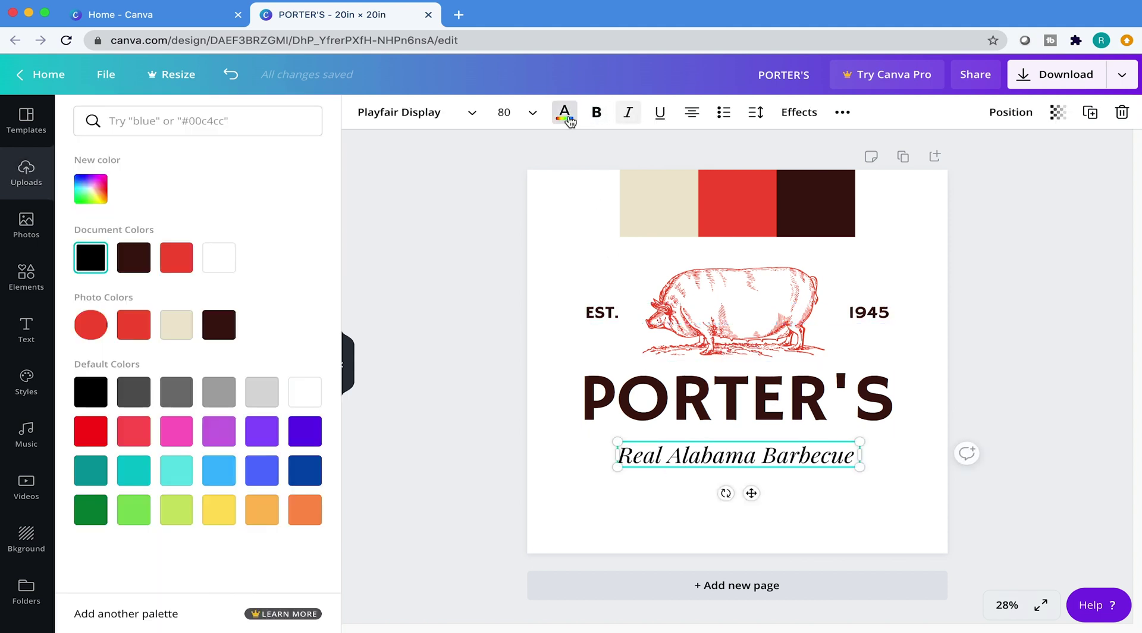
left_click(135, 336)
left_click(459, 324)
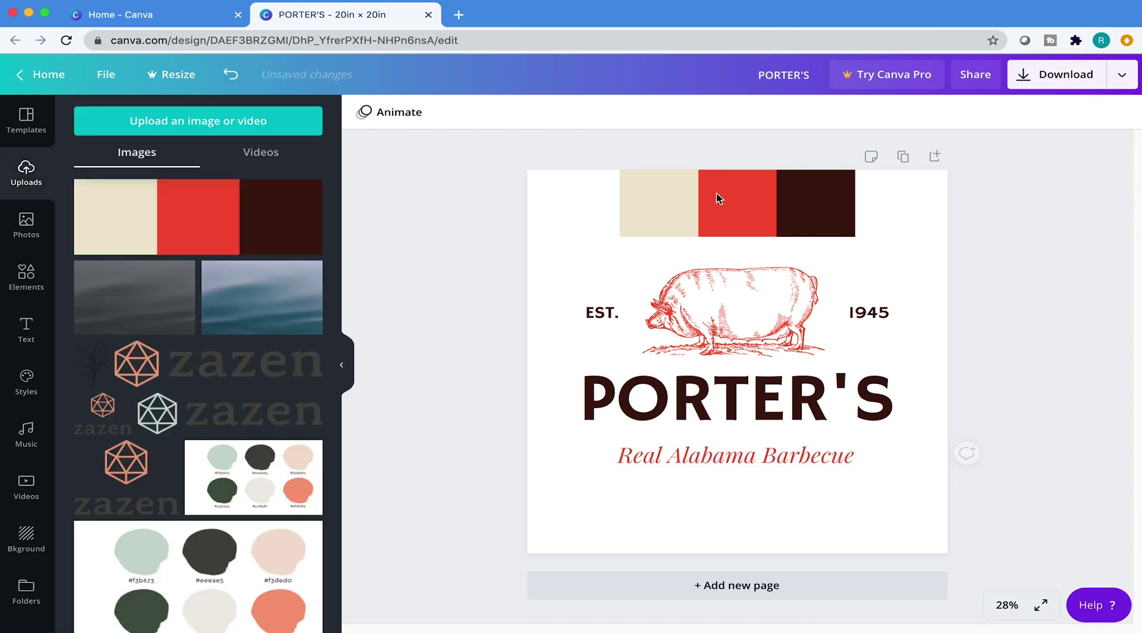
left_click(733, 195)
left_click(938, 210)
left_click(832, 212)
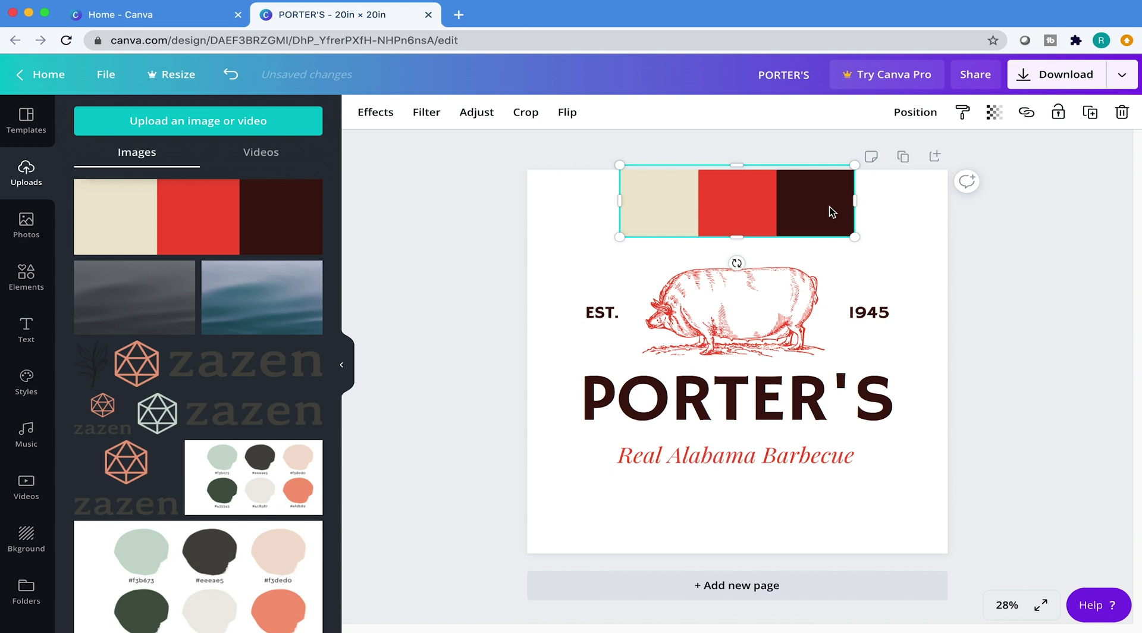
Move the colour strip to the page's top-right corner and make the page background beige.
left_click_drag(831, 212, 942, 216)
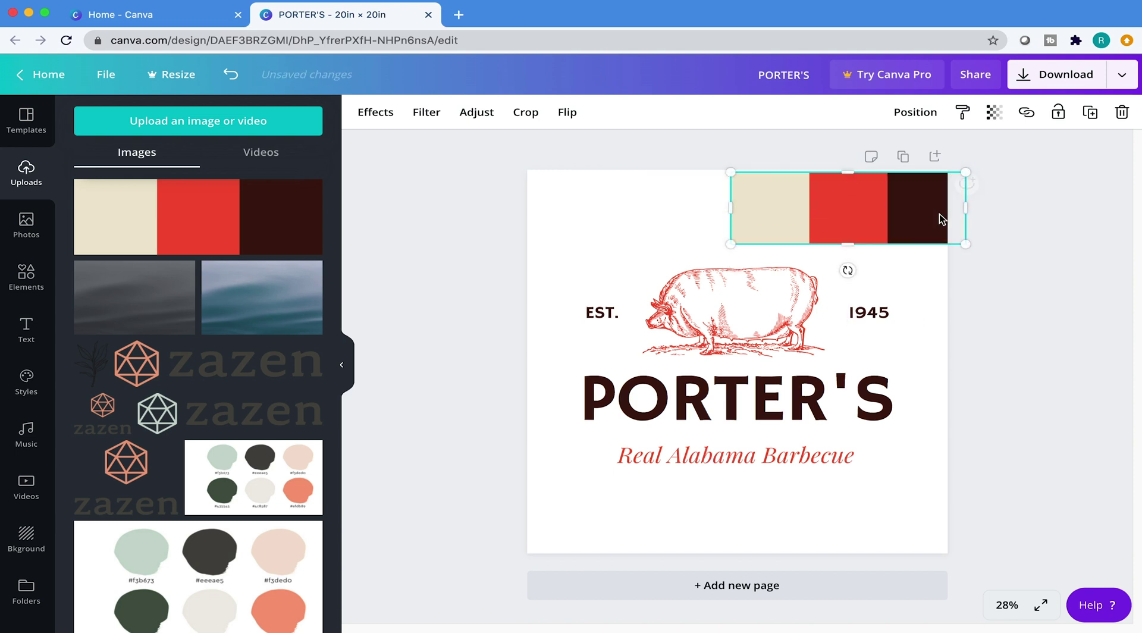
left_click(623, 200)
left_click(364, 112)
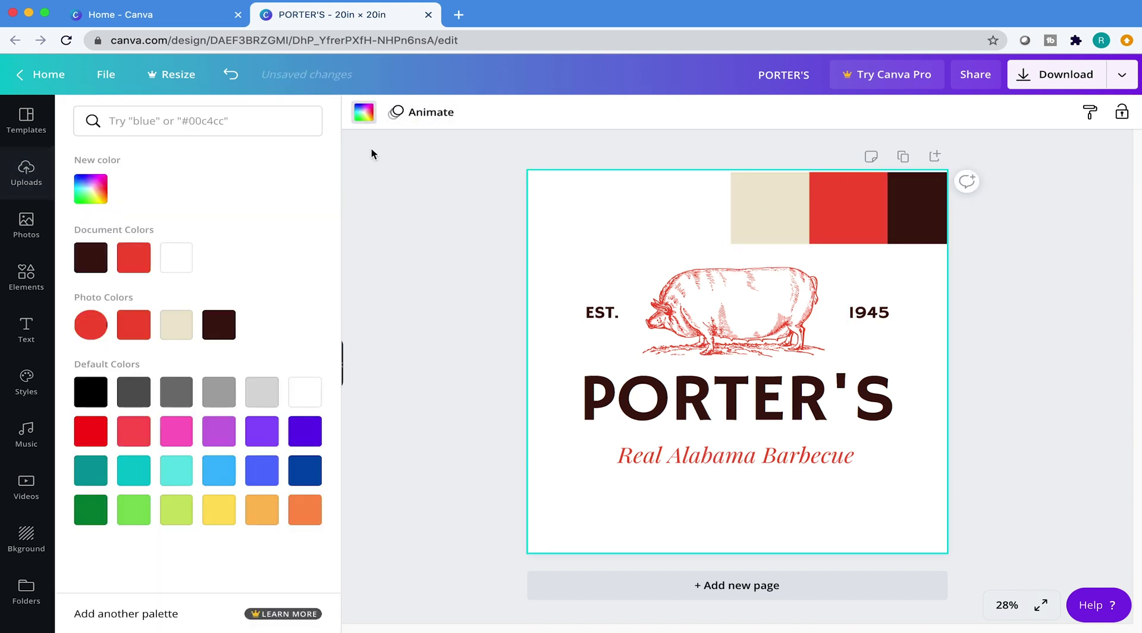
left_click(176, 324)
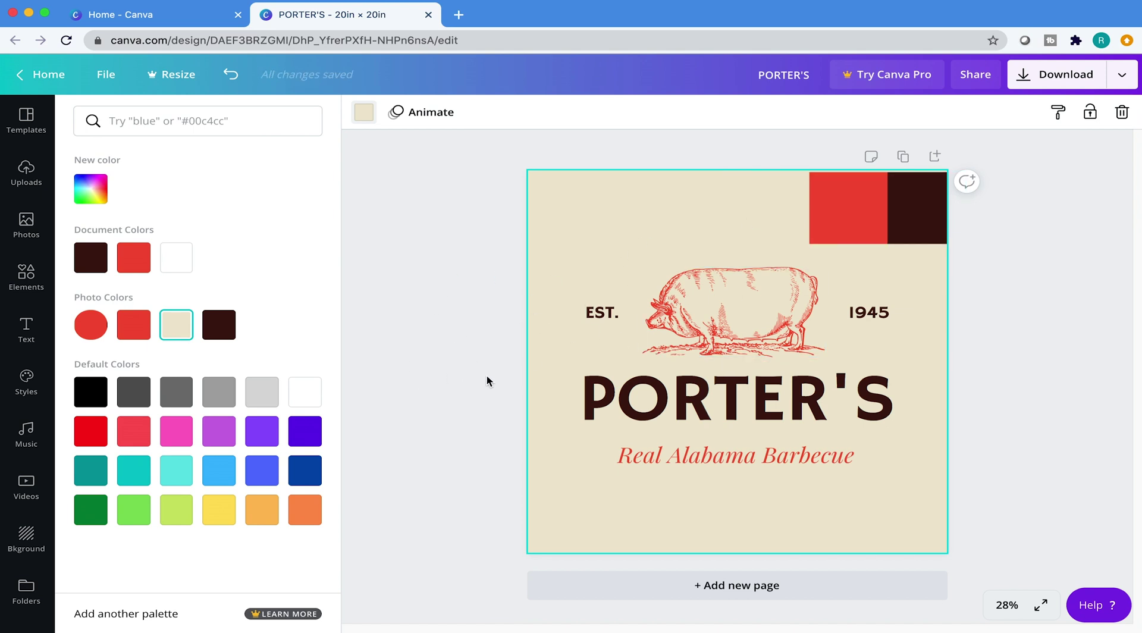
Adjust the beige background to a slightly greyer, paler custom shade.
left_click(363, 109)
left_click(363, 112)
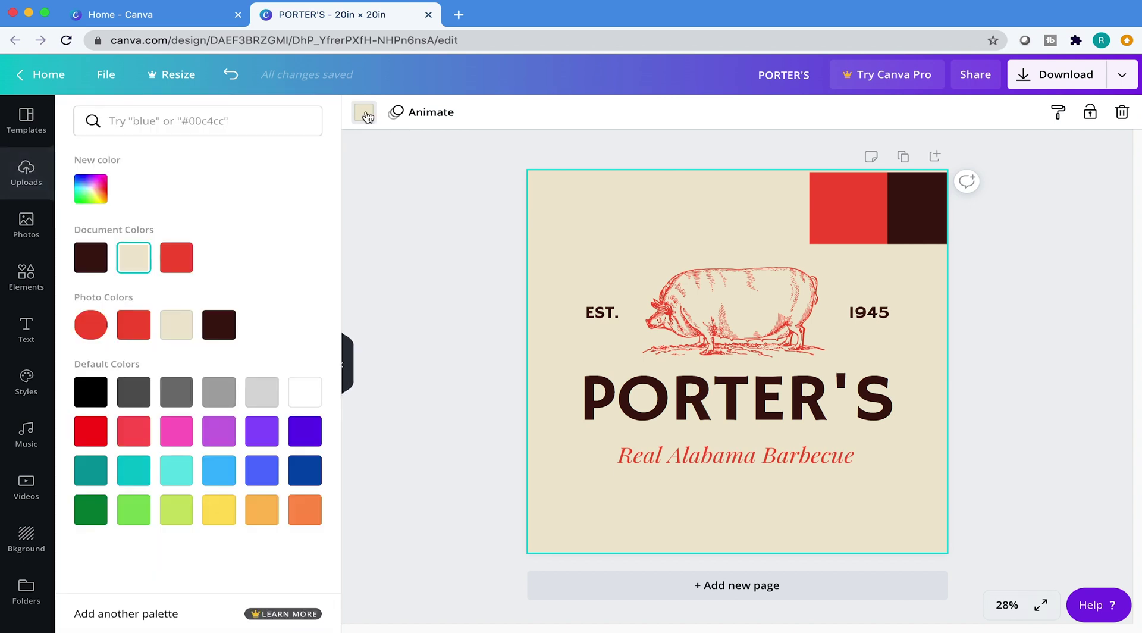
left_click(90, 189)
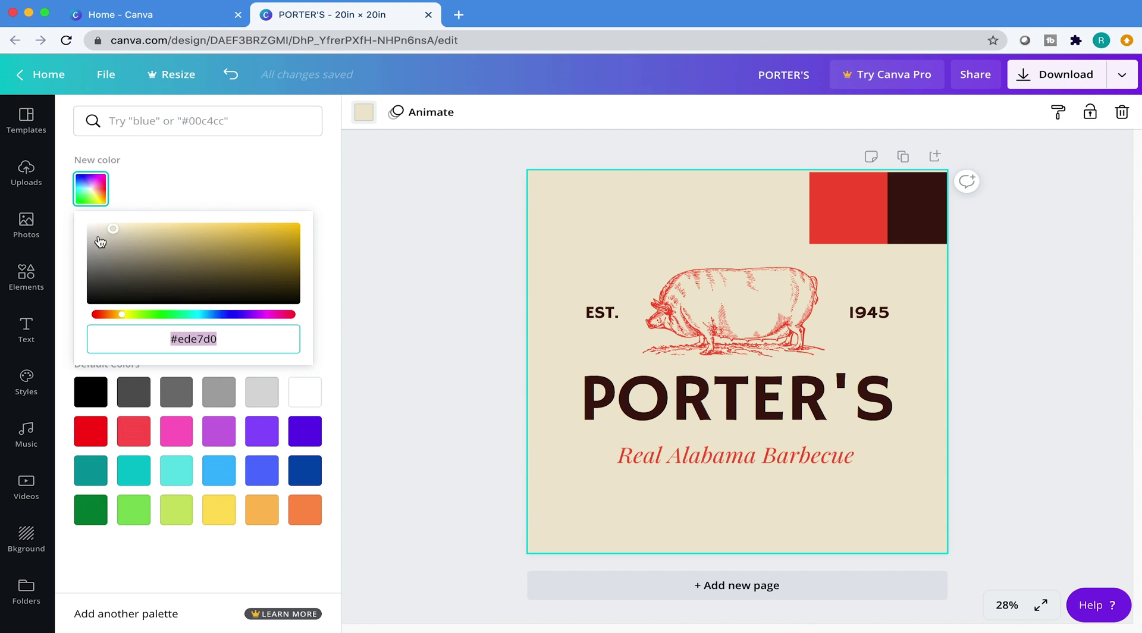
left_click_drag(111, 232, 97, 227)
left_click(421, 203)
Delete the colour strip image from the page and save the design.
left_click(764, 220)
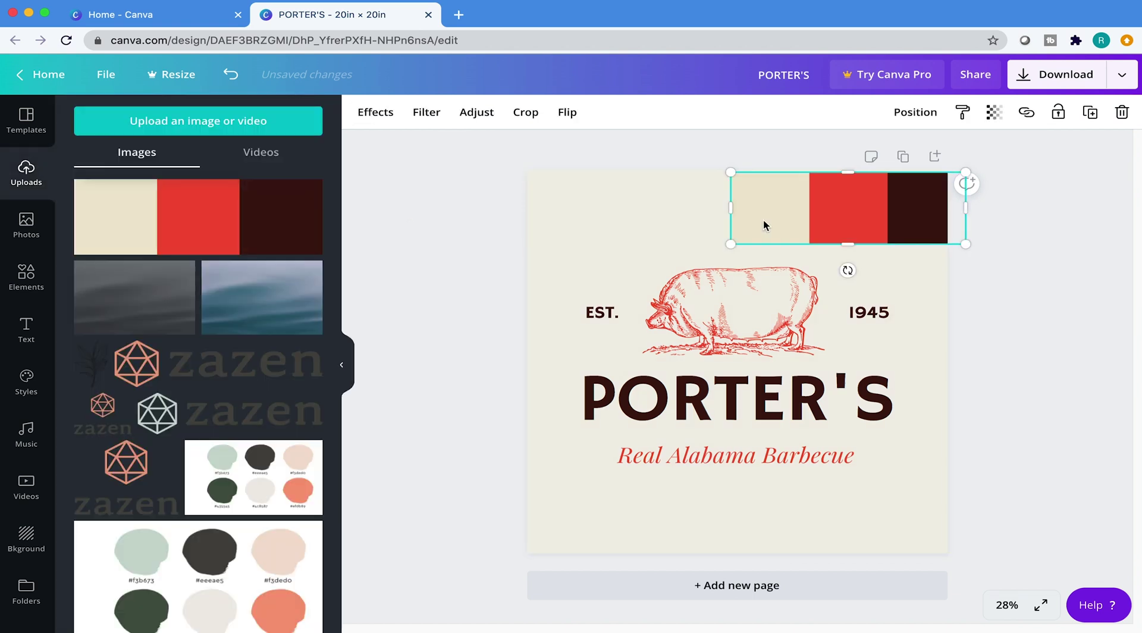
key("Delete")
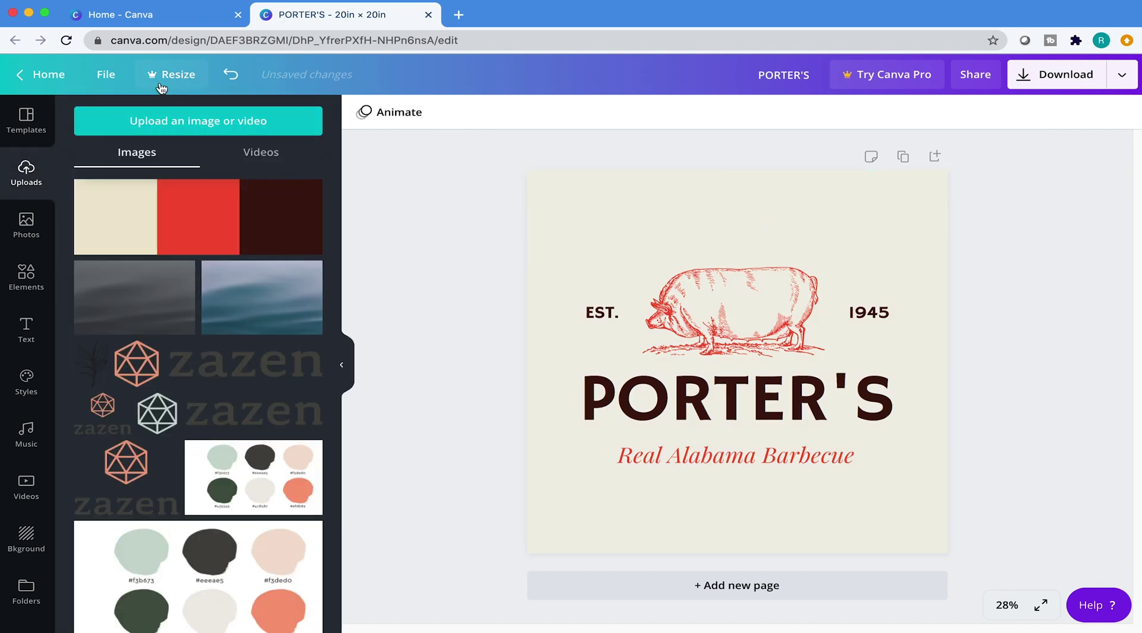
left_click(107, 75)
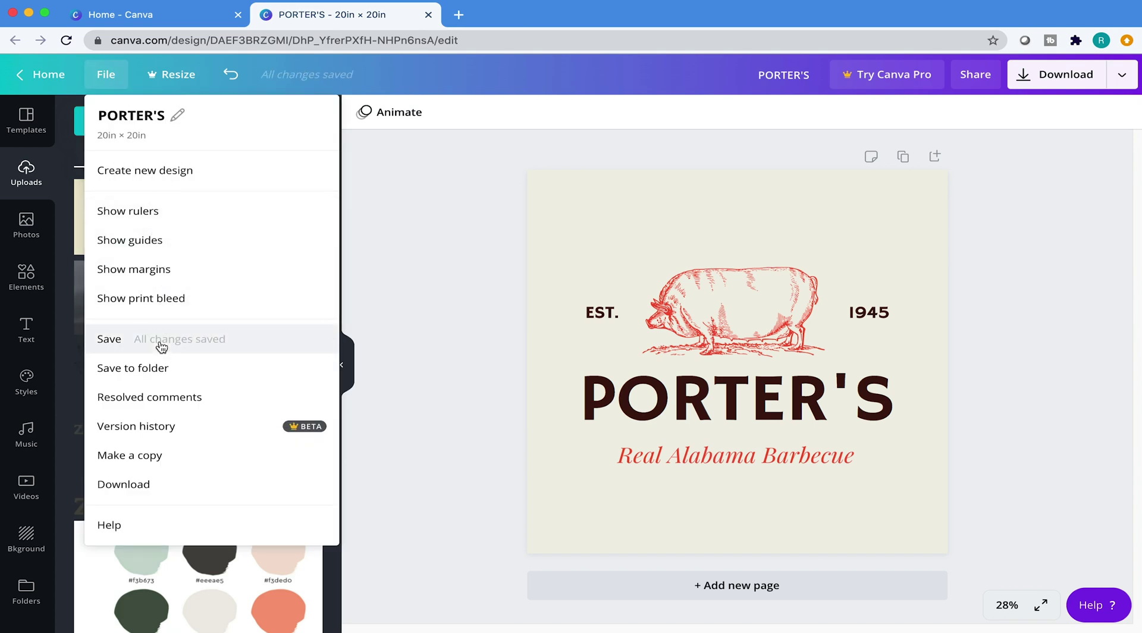
left_click(158, 340)
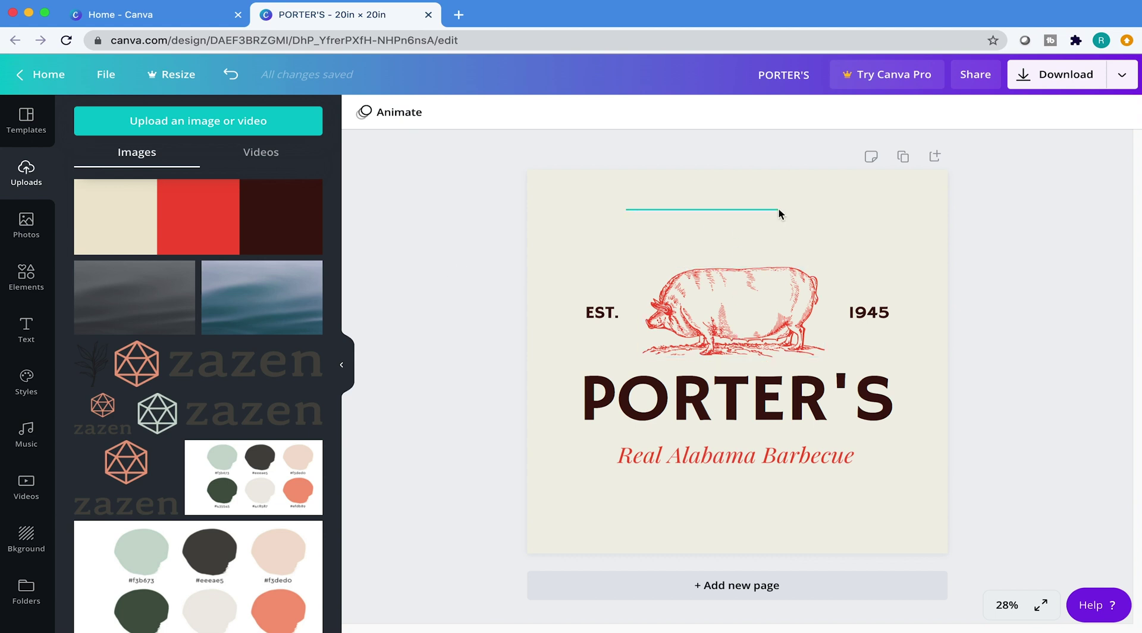
Switch the page background colour to white, then select all logo elements and deselect them.
left_click(693, 223)
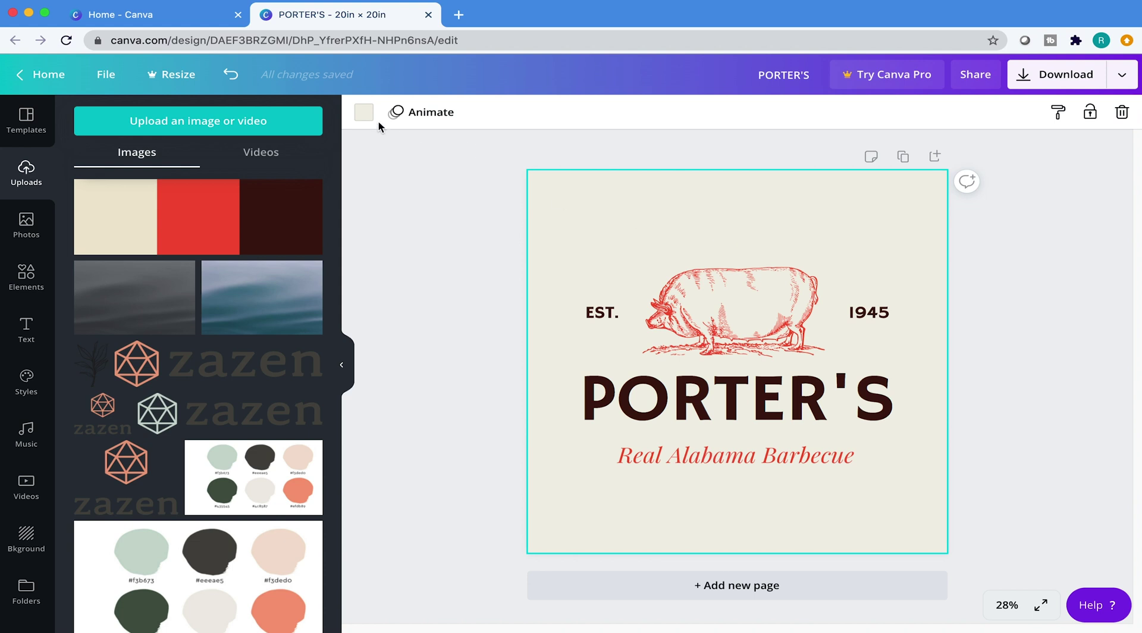
left_click(364, 113)
left_click(297, 326)
left_click(423, 292)
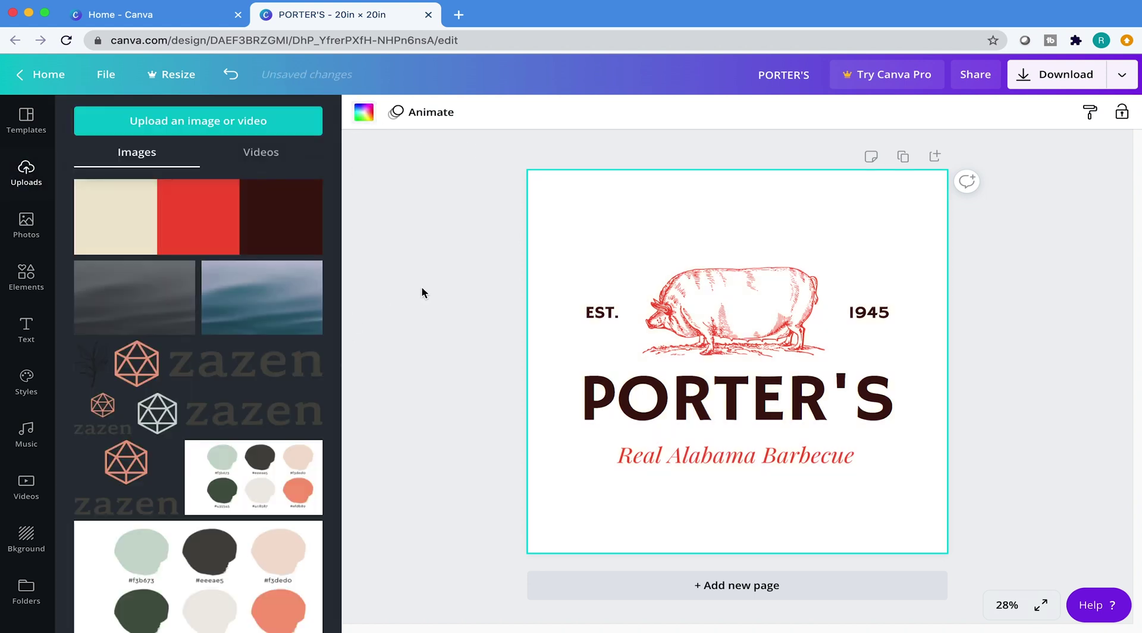
left_click_drag(982, 262, 551, 491)
left_click(537, 295)
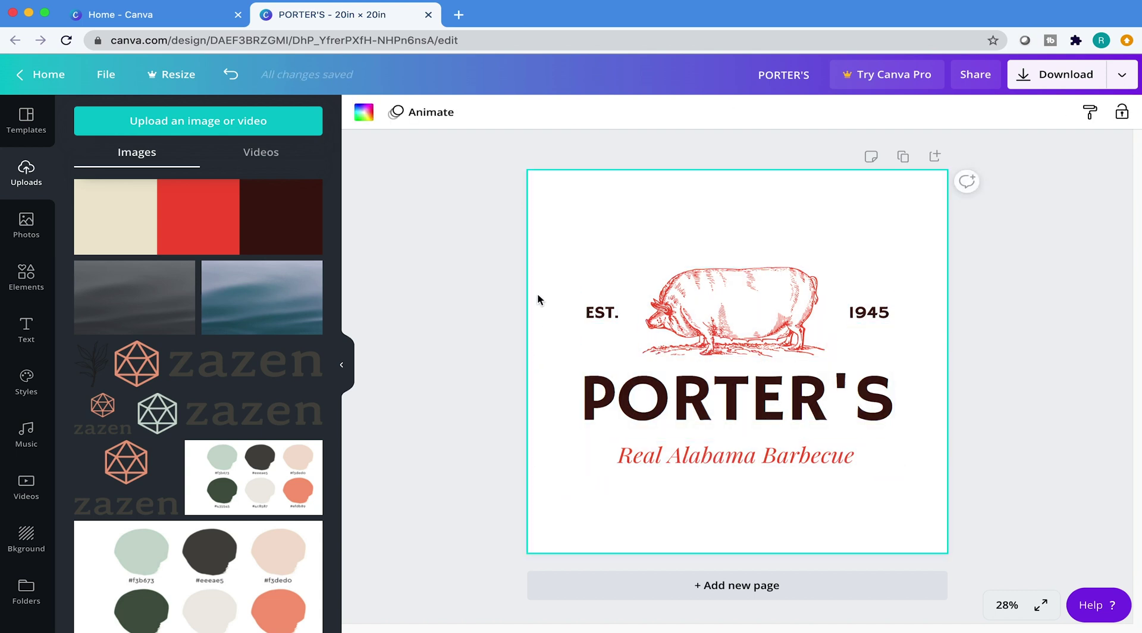